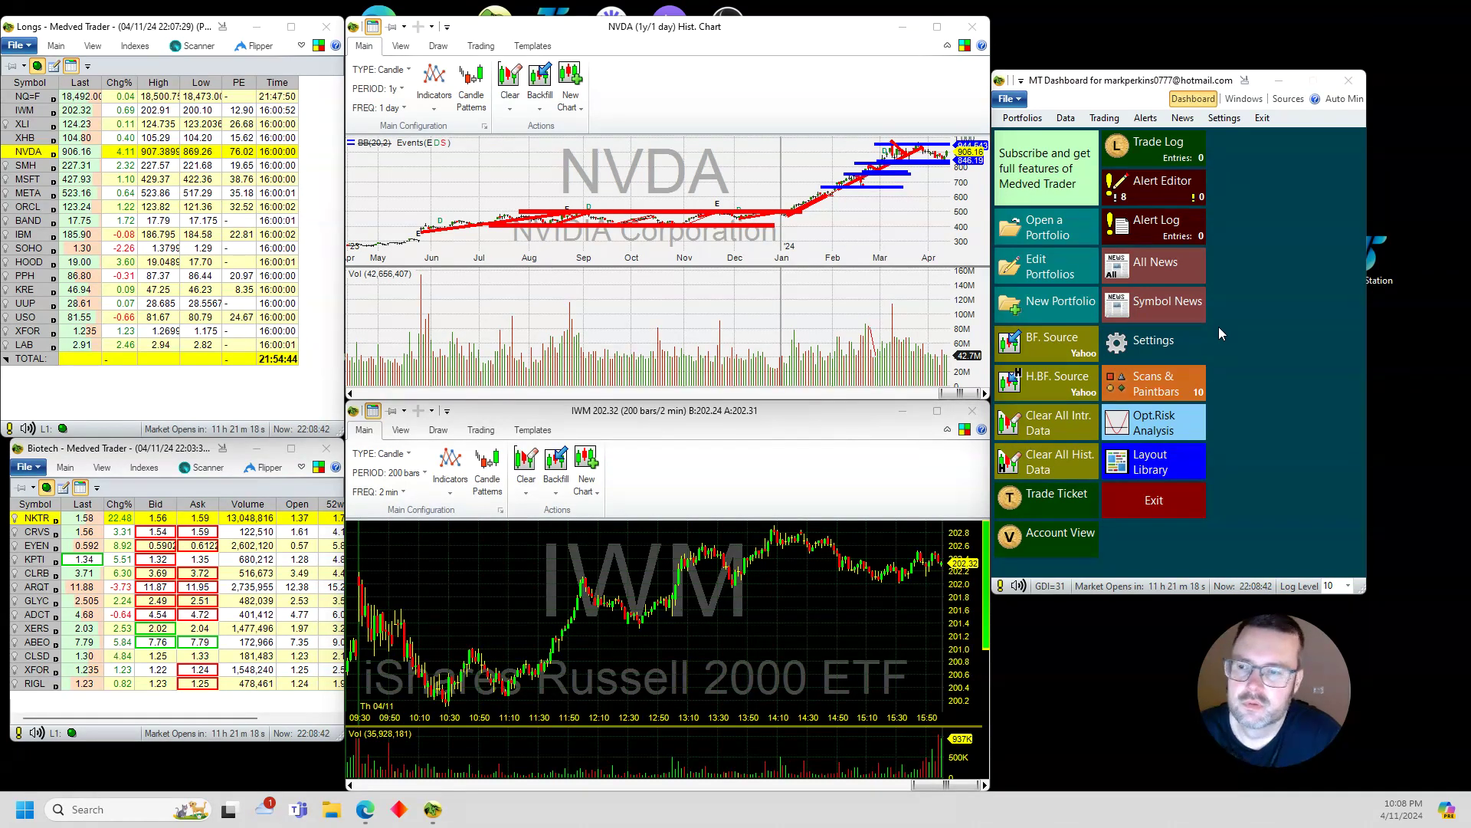
# Replace NVDA with UUP, the Invesco DB US Dollar Index Bullish Fund, on the upper daily chart.
pyautogui.click(708, 153)
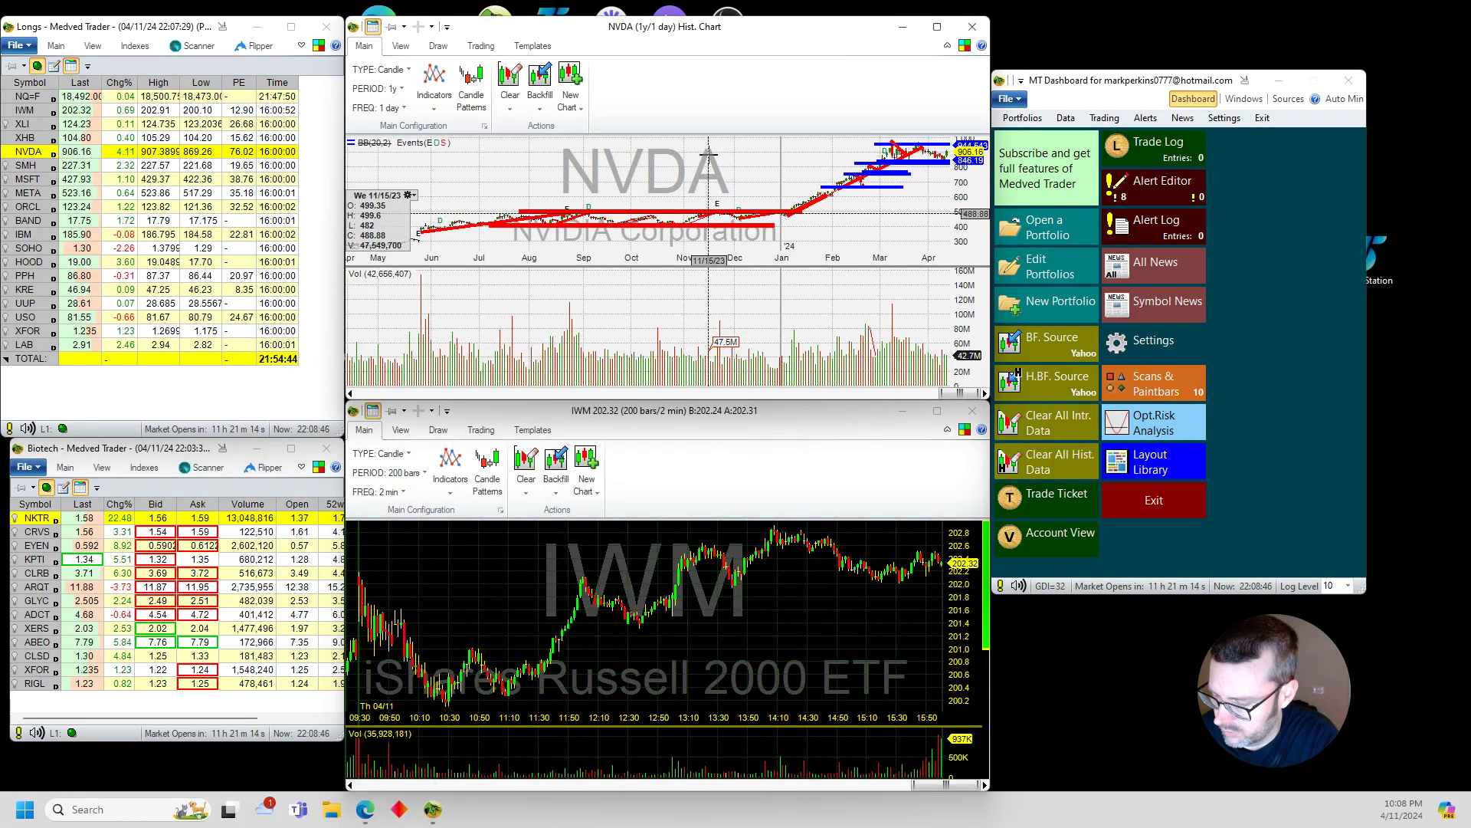
pyautogui.write('UUP')
pyautogui.press('Return')
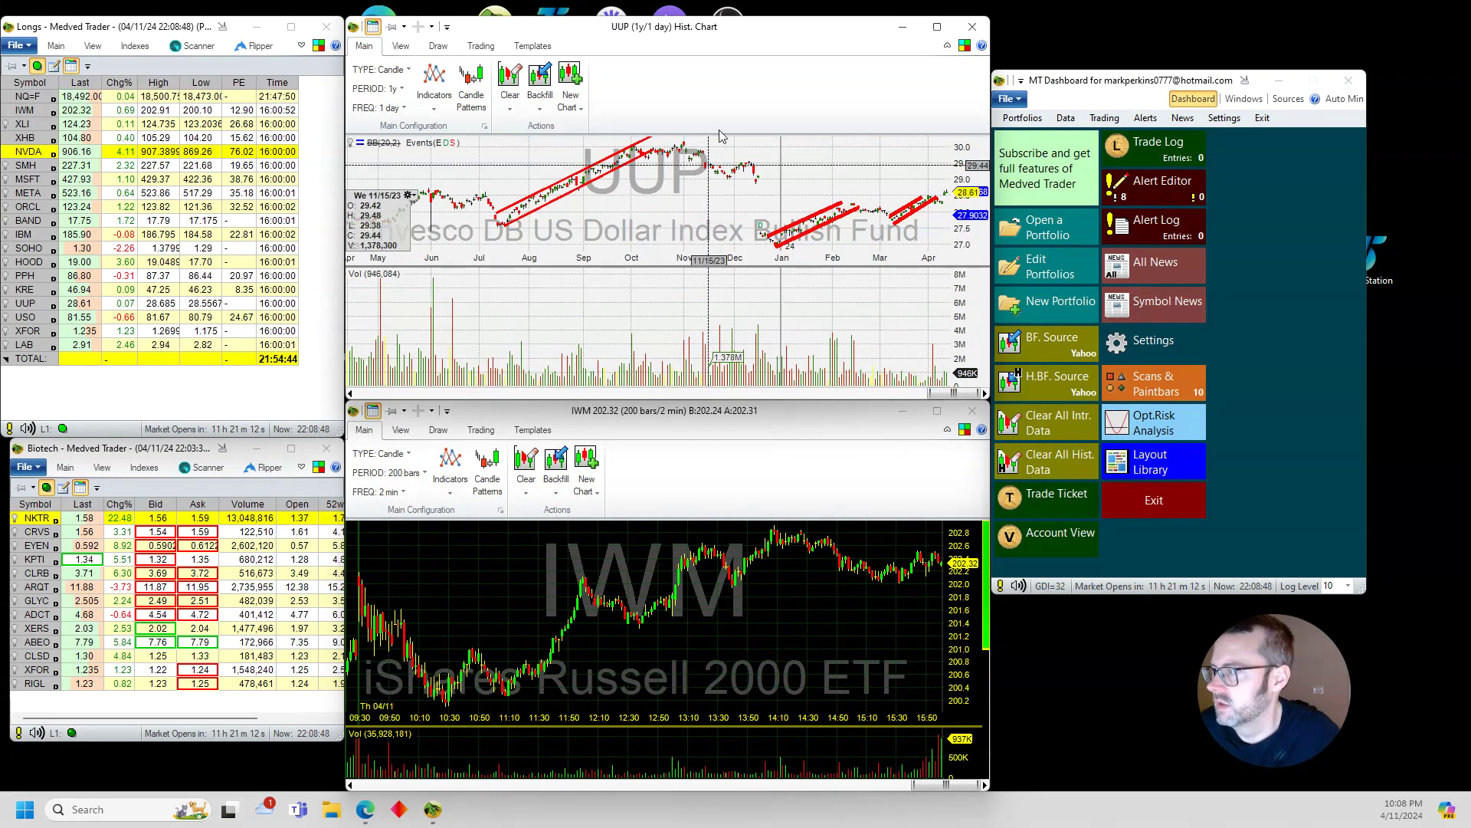
# Maximize the UUP daily chart and pan it back to earlier dates.
pyautogui.click(938, 27)
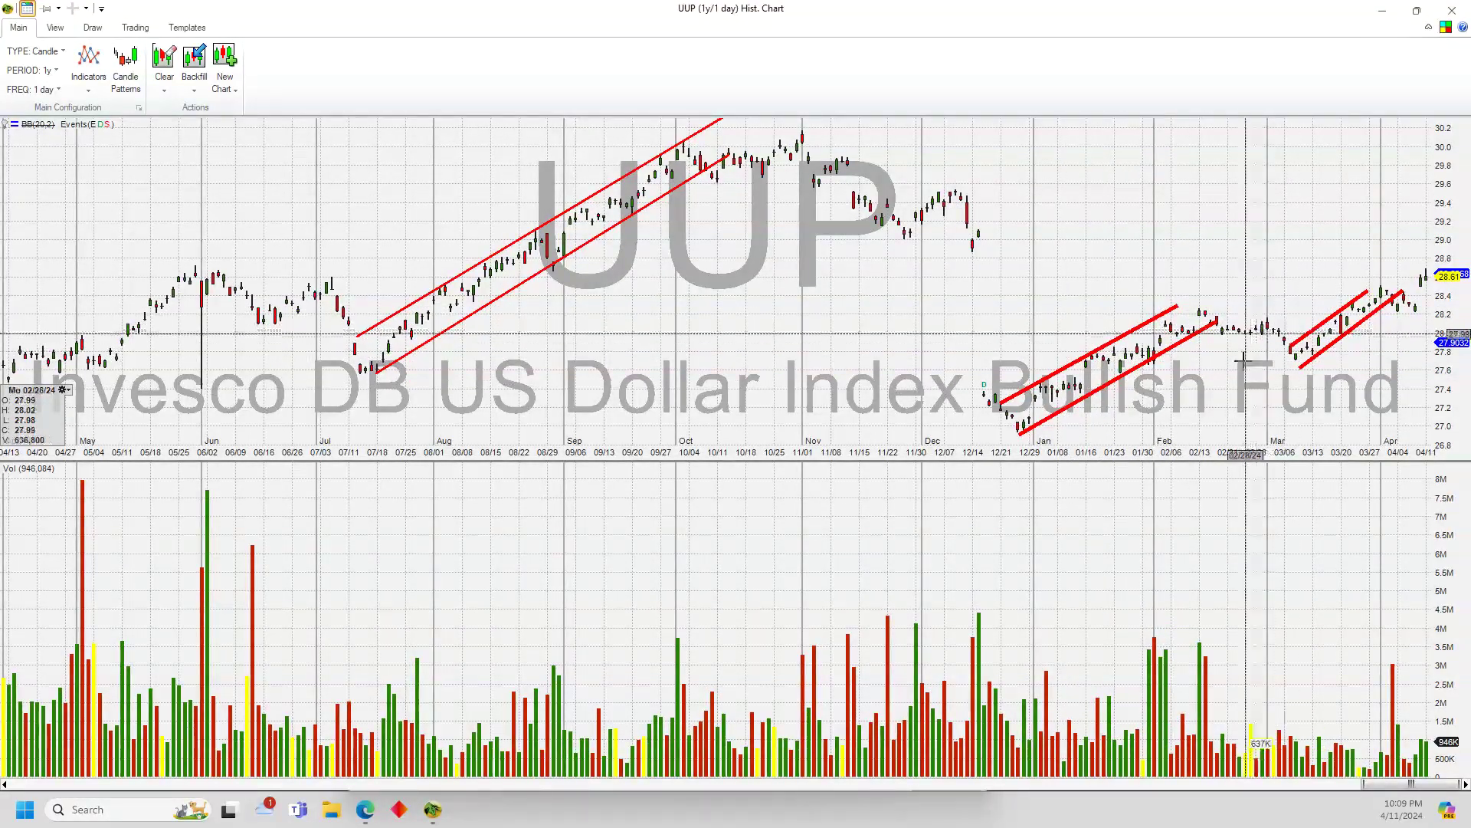
pyautogui.moveTo(431, 306); pyautogui.dragTo(906, 387)
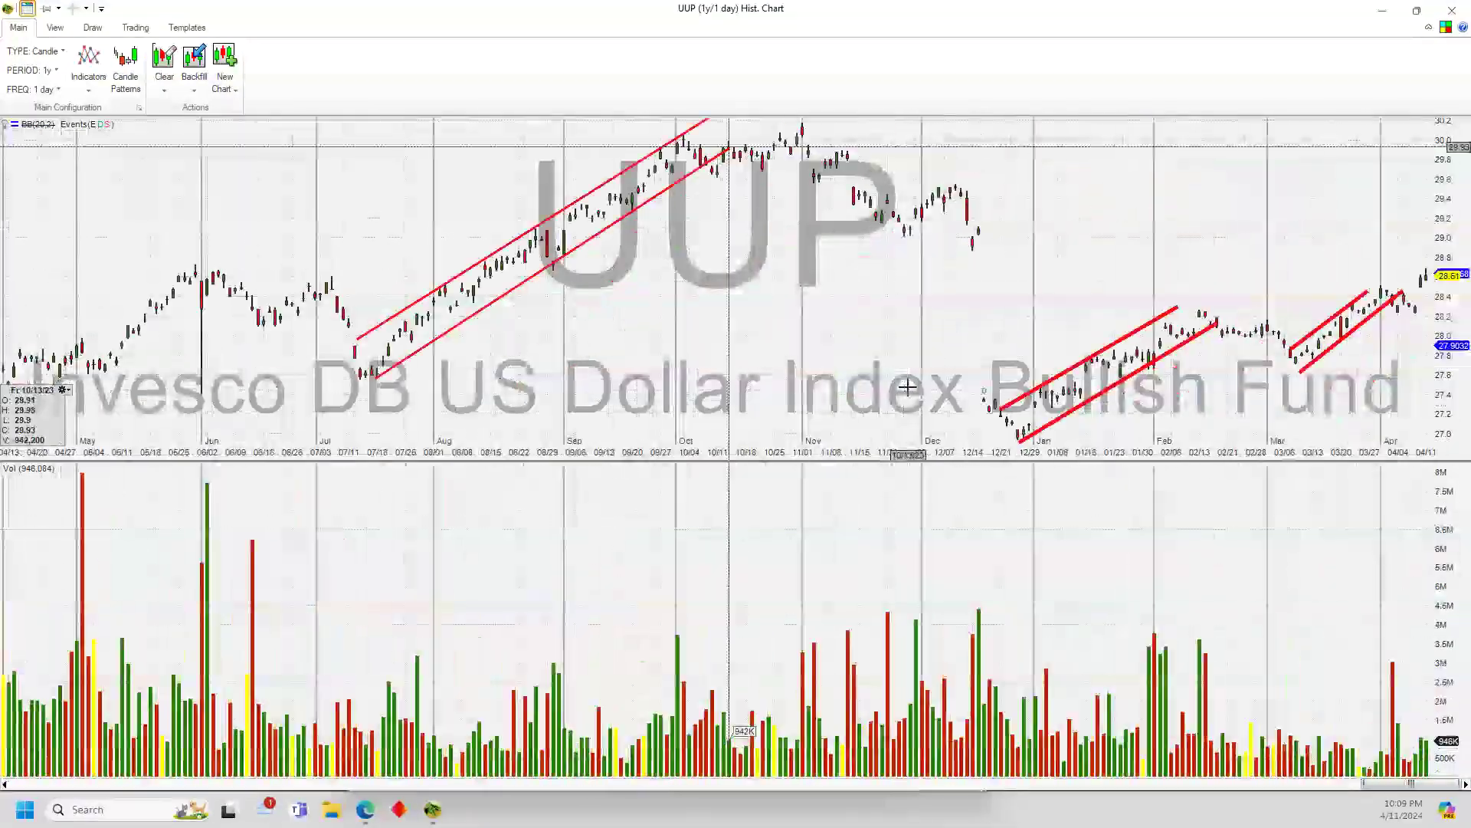
pyautogui.scroll(15, 907, 387)
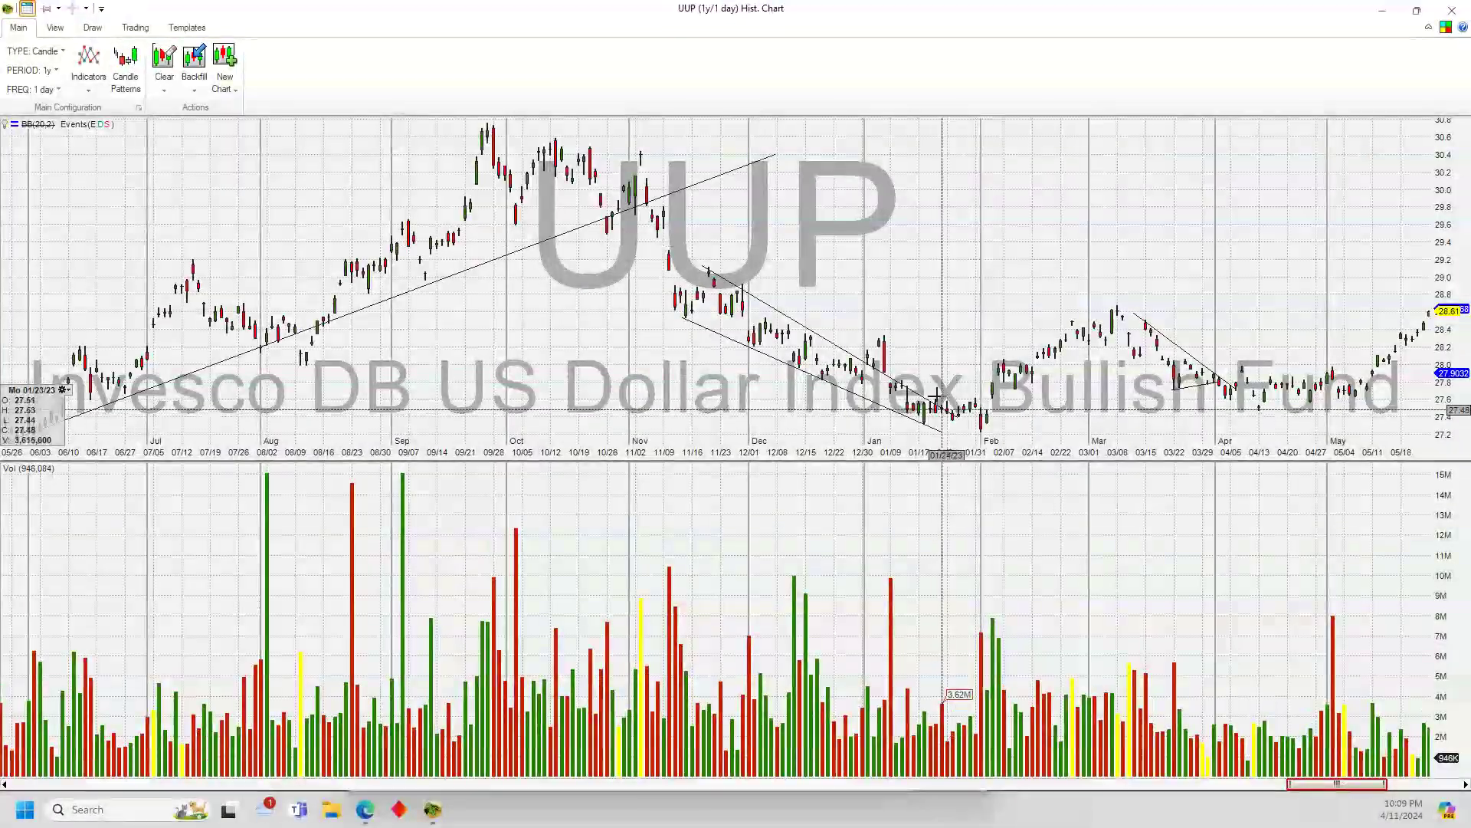
pyautogui.scroll(8, 948, 381)
pyautogui.scroll(-20, 934, 418)
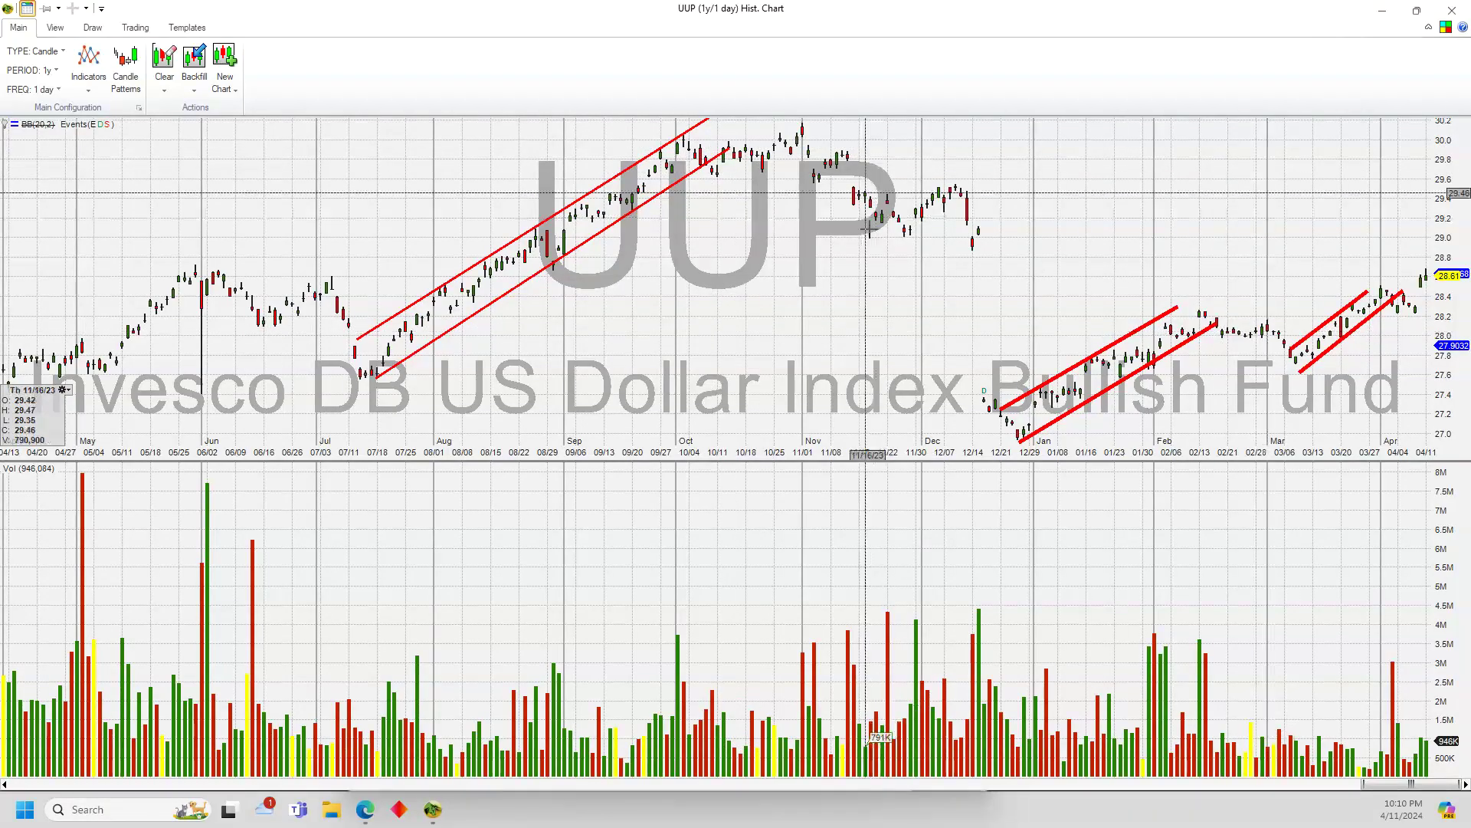
# Scroll the UUP chart back and forth through time, then restore it to its normal window.
pyautogui.scroll(-3, 660, 322)
pyautogui.scroll(-5, 769, 339)
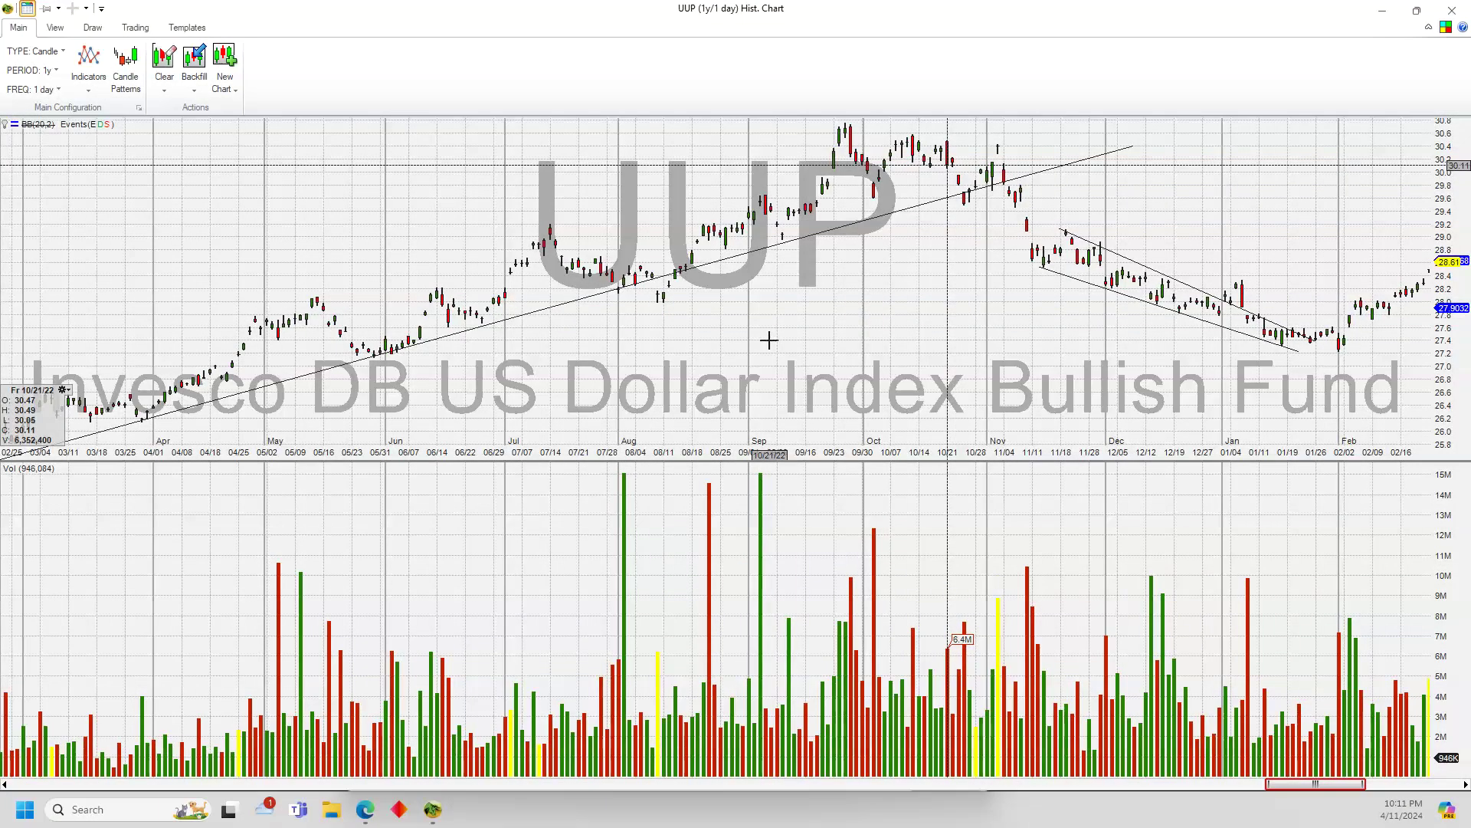
pyautogui.scroll(5, 768, 338)
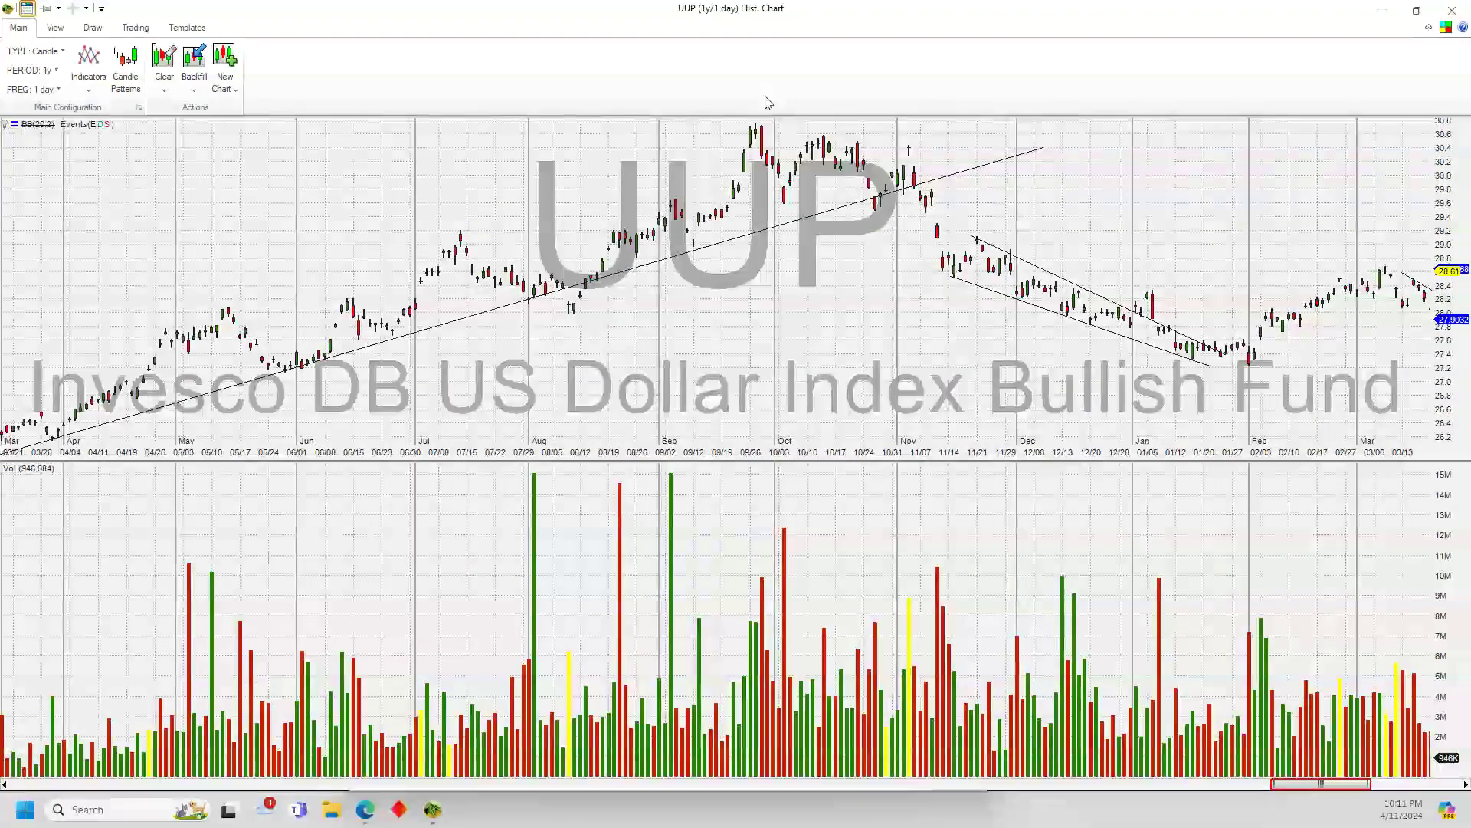
pyautogui.scroll(-3, 835, 309)
pyautogui.scroll(5, 835, 308)
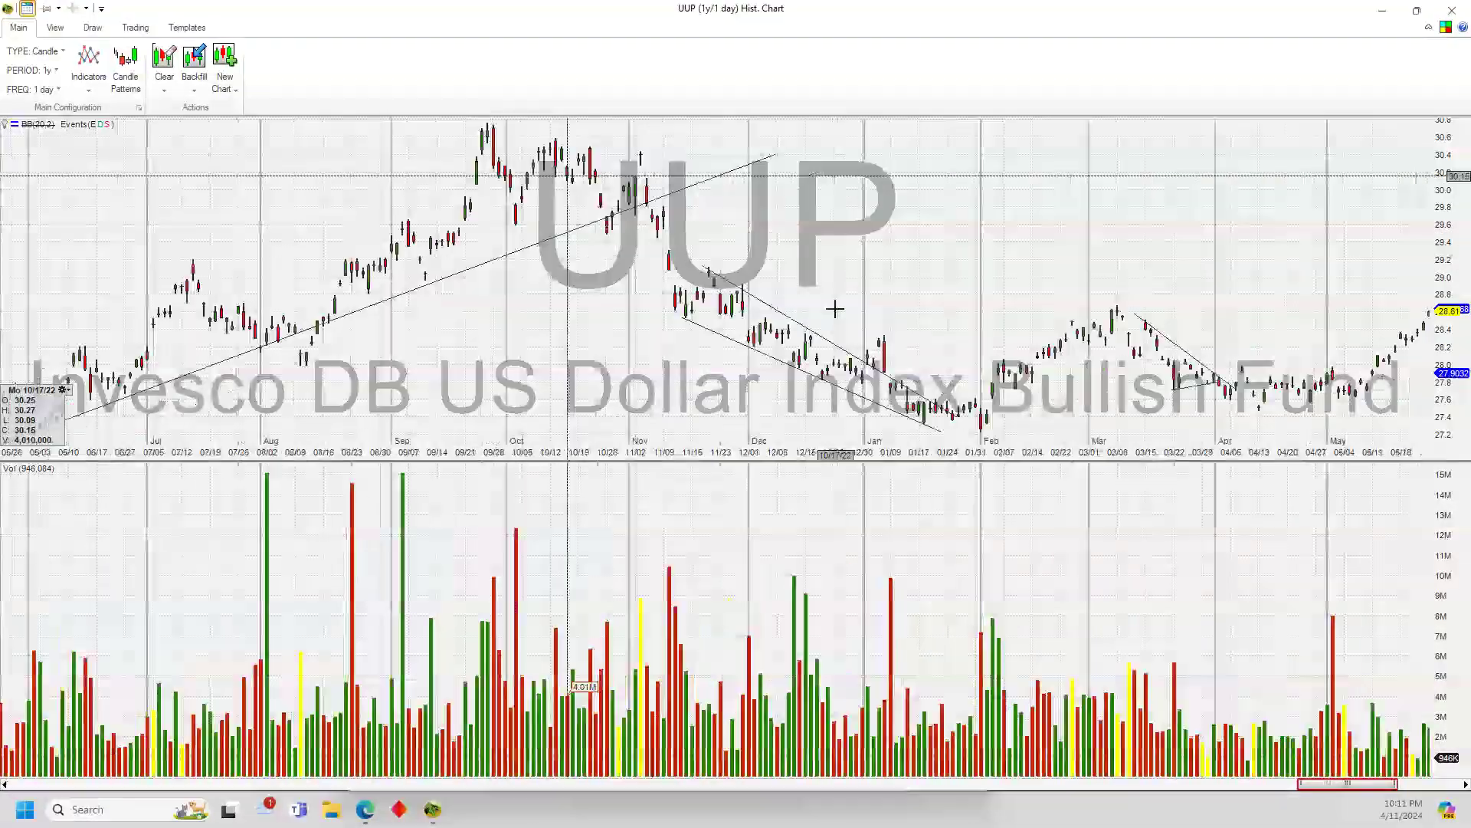
pyautogui.scroll(5, 835, 308)
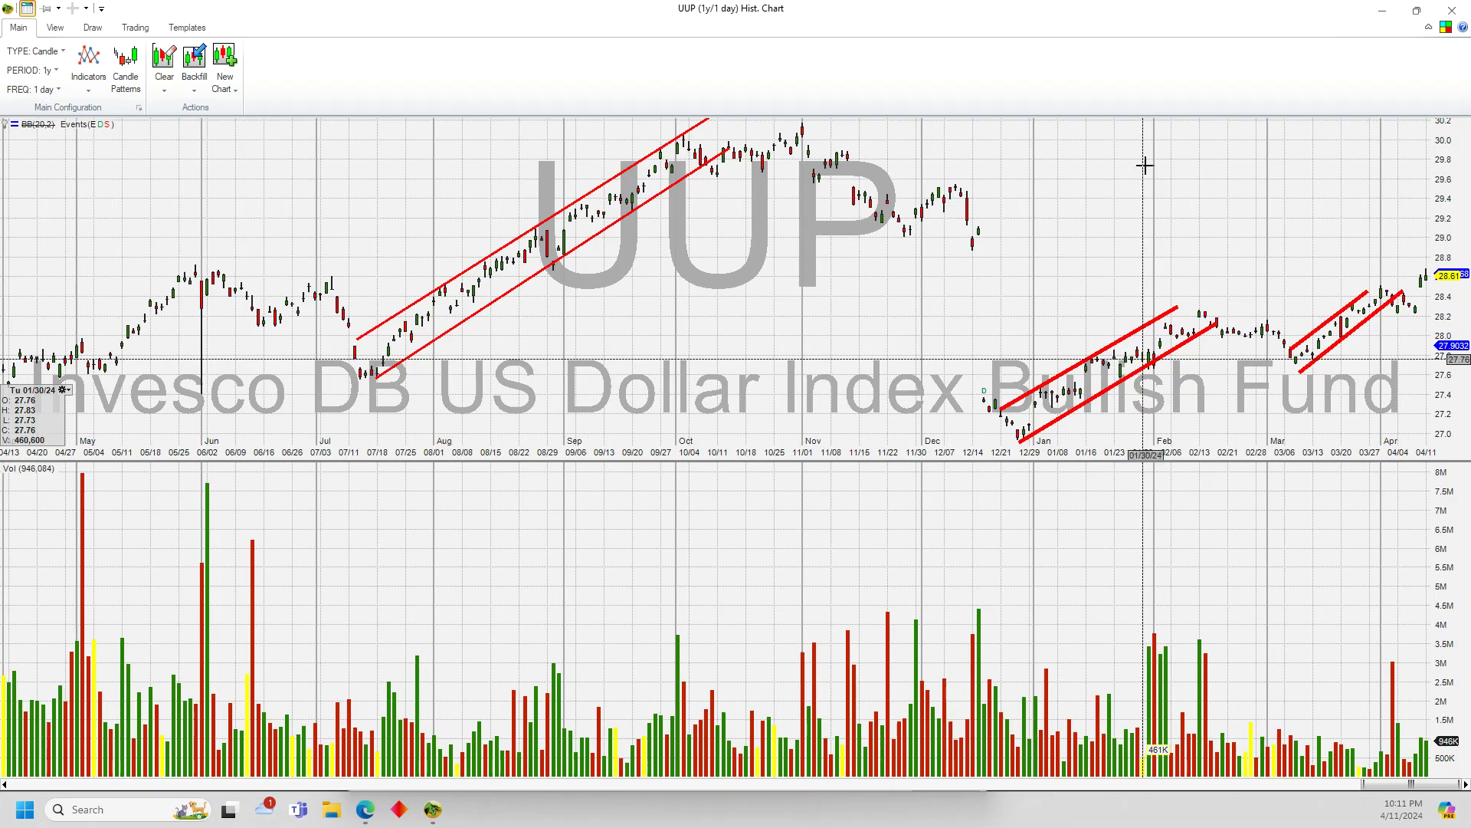
pyautogui.click(1417, 10)
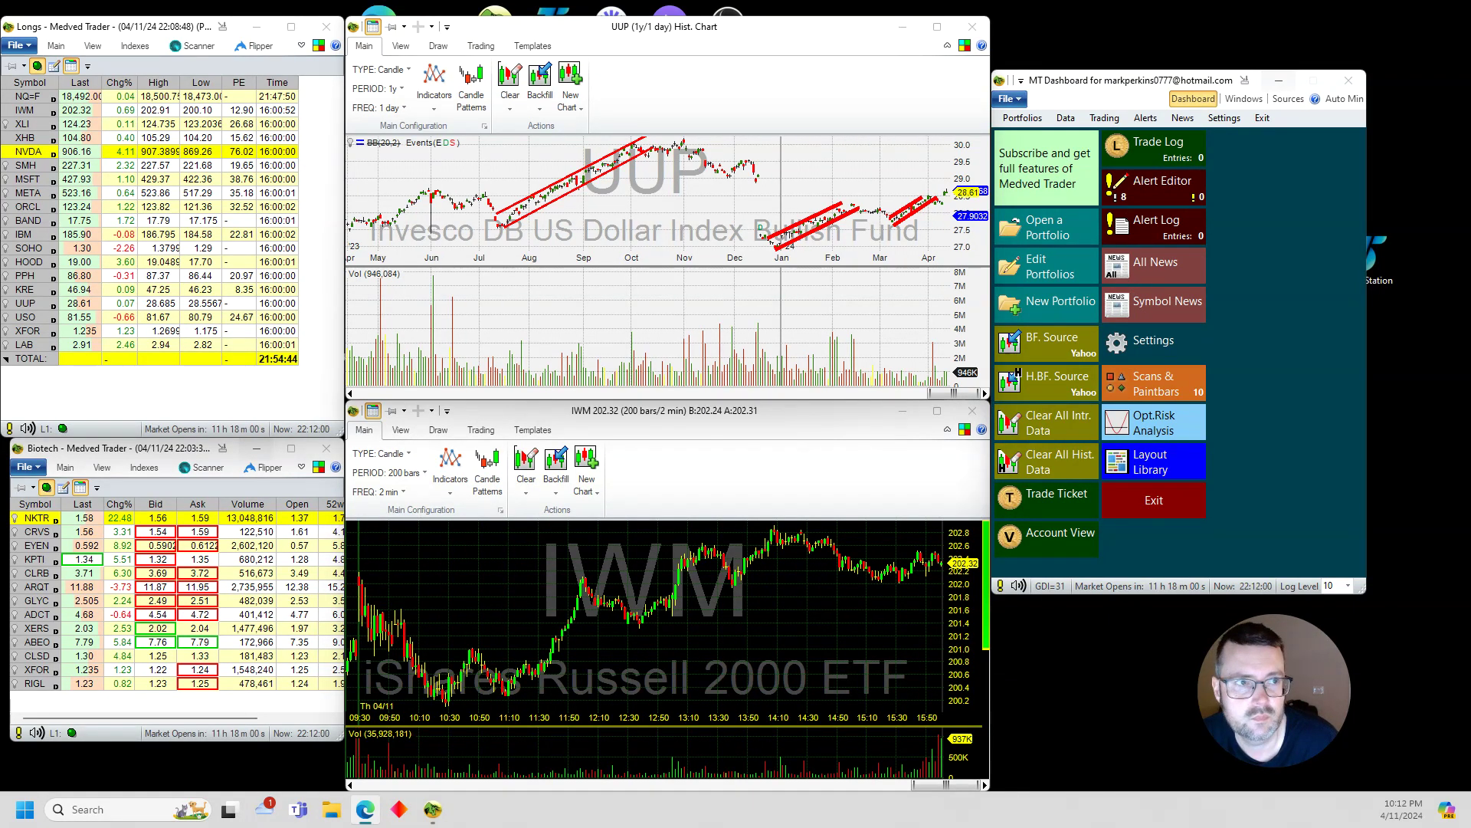
pyautogui.hotkey('alt', 'Tab')
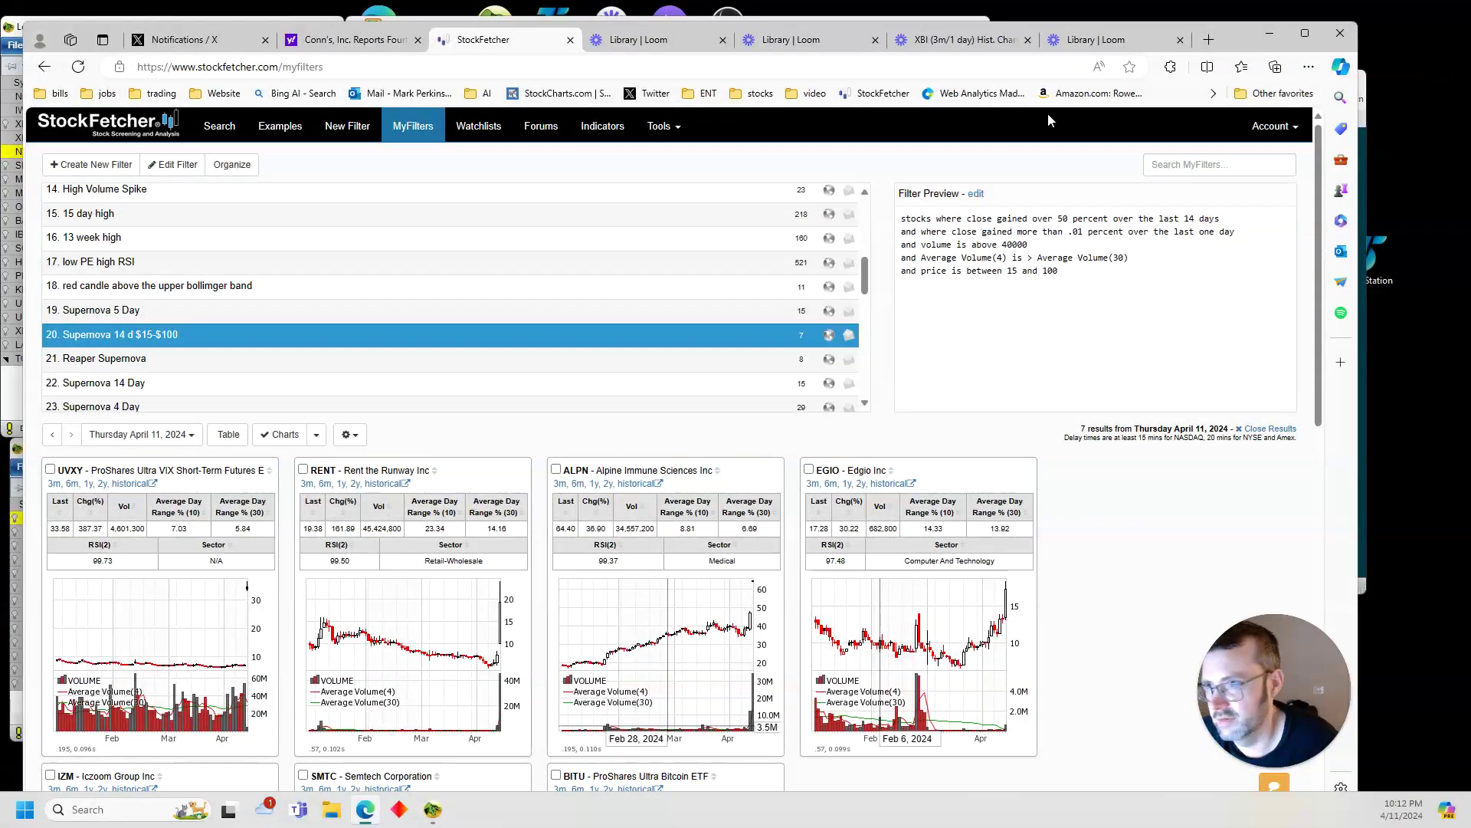
pyautogui.scroll(3, 310, 305)
pyautogui.scroll(2, 309, 305)
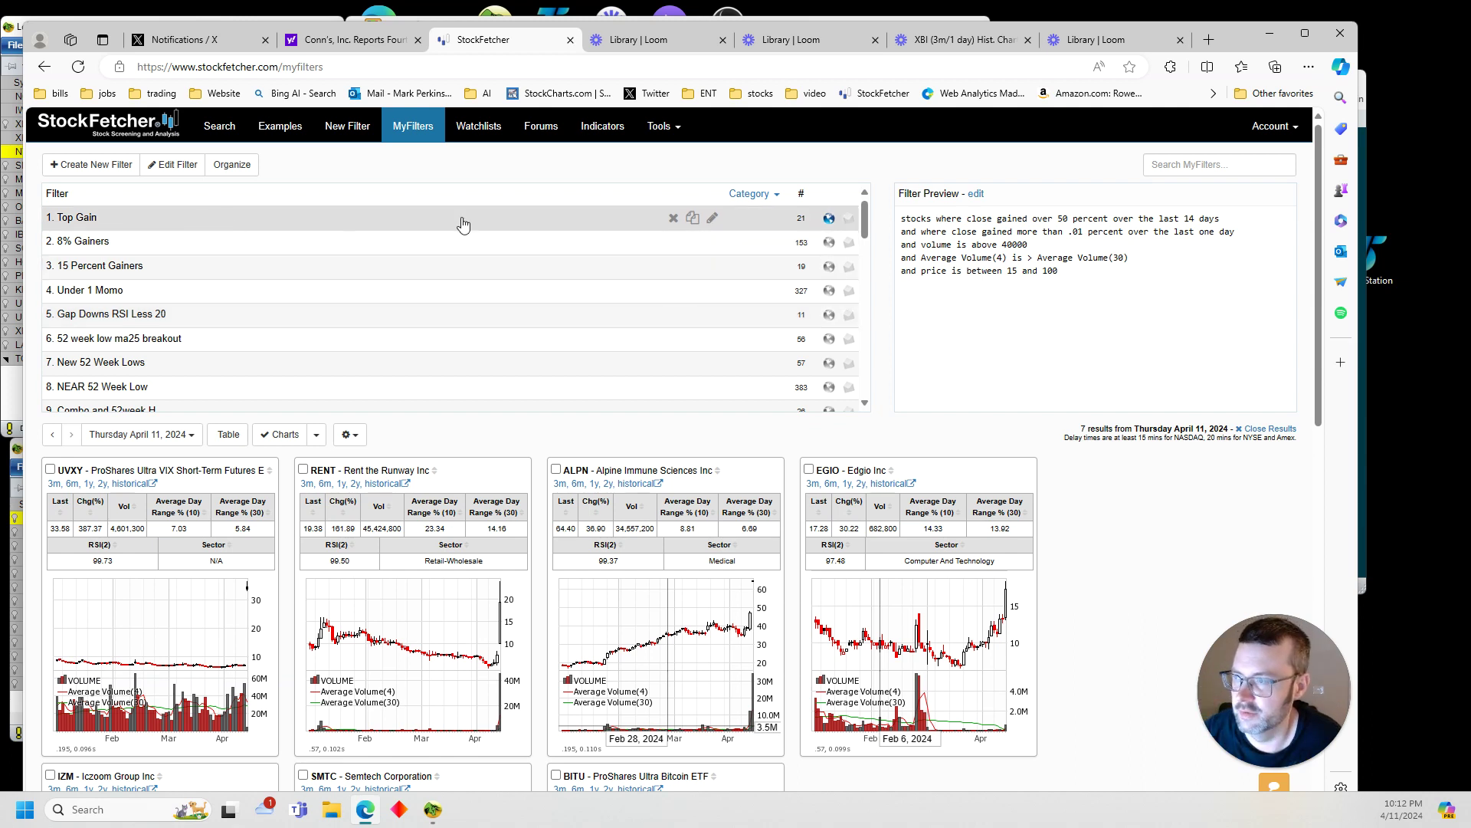
pyautogui.click(1270, 33)
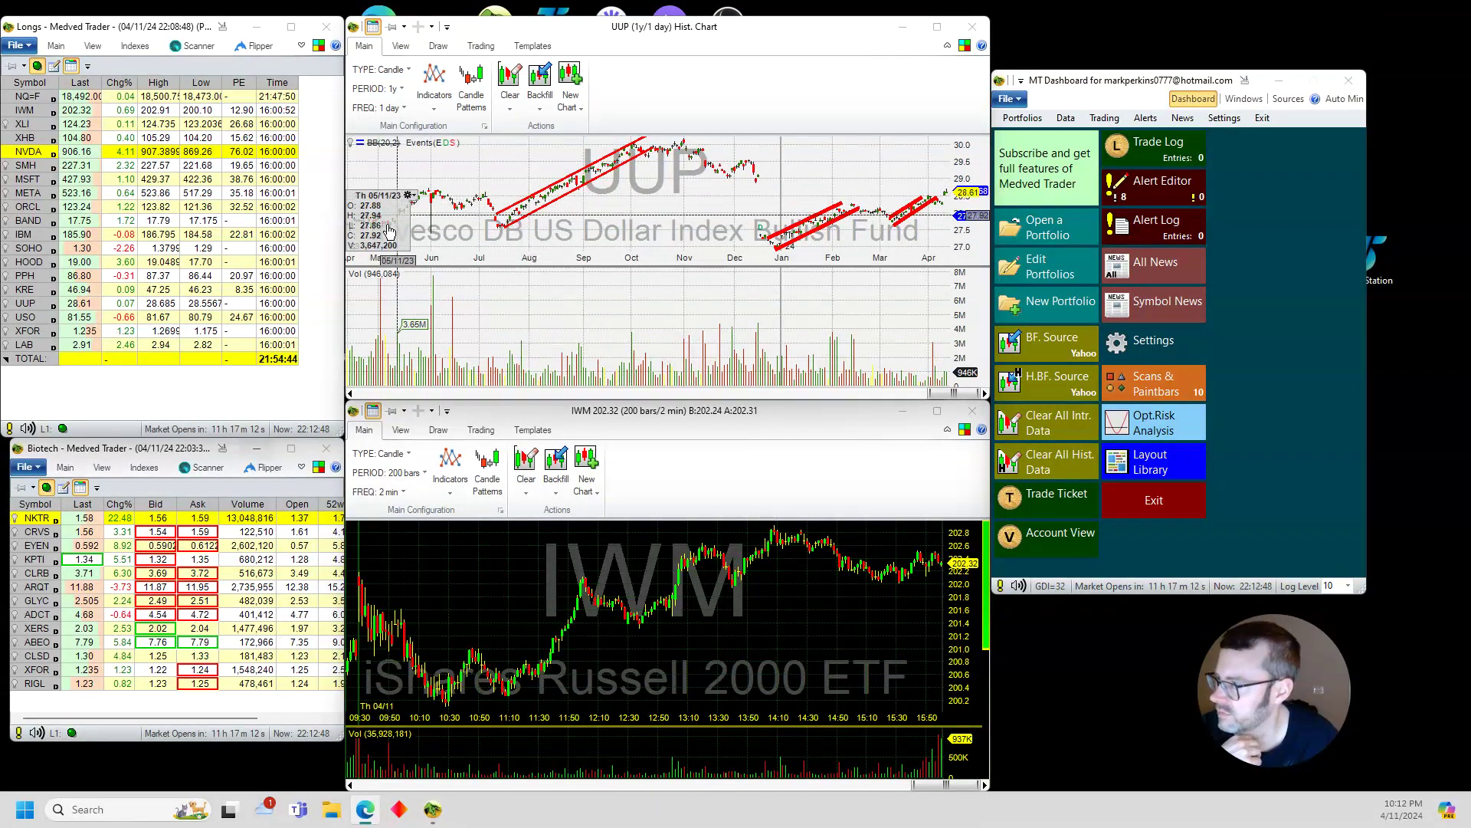
# Chart KRE full-screen, set its period to 3 months, restore it, and switch the symbol to IWM.
pyautogui.click(51, 290)
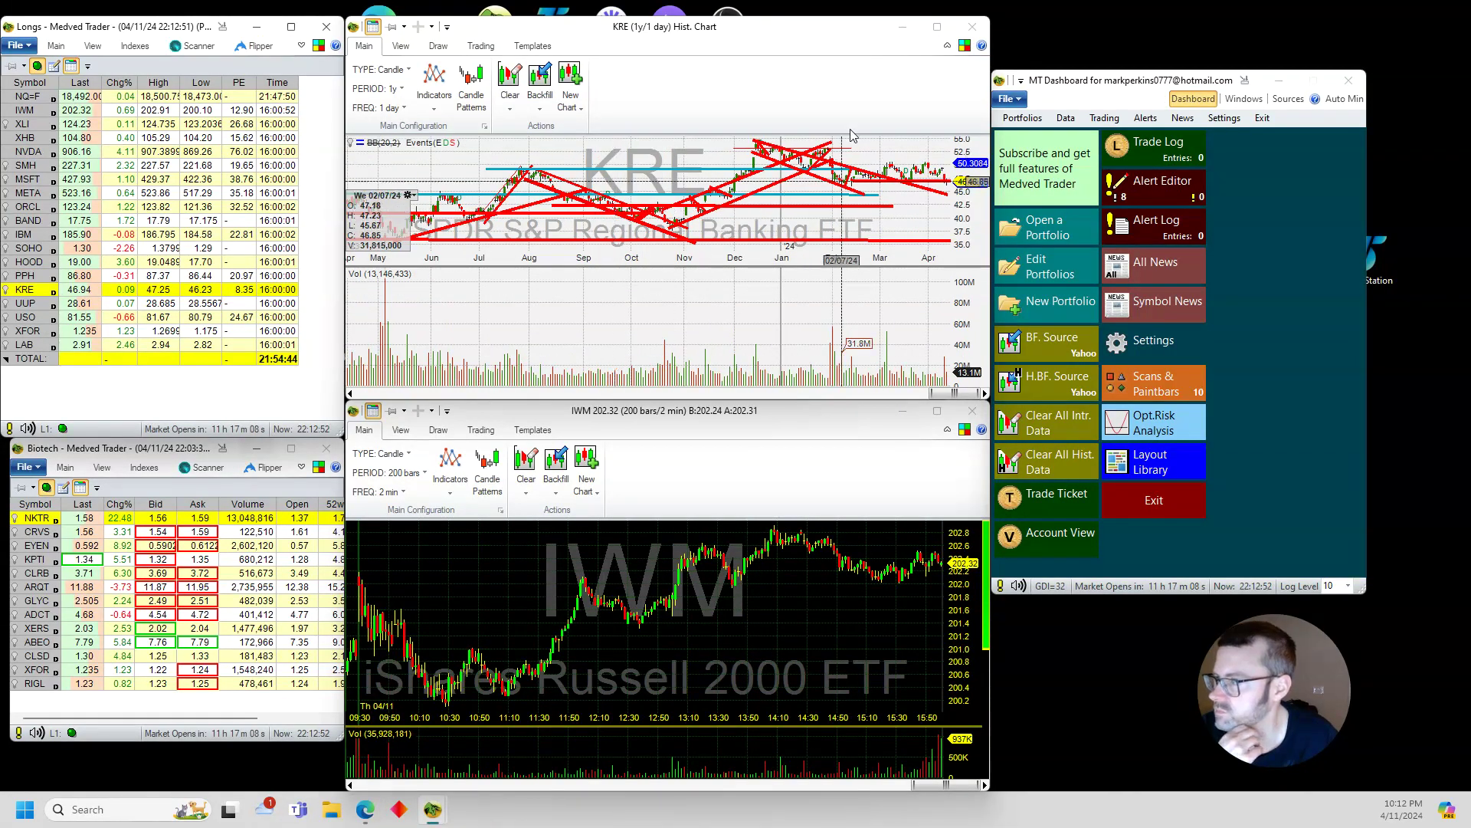
pyautogui.click(937, 26)
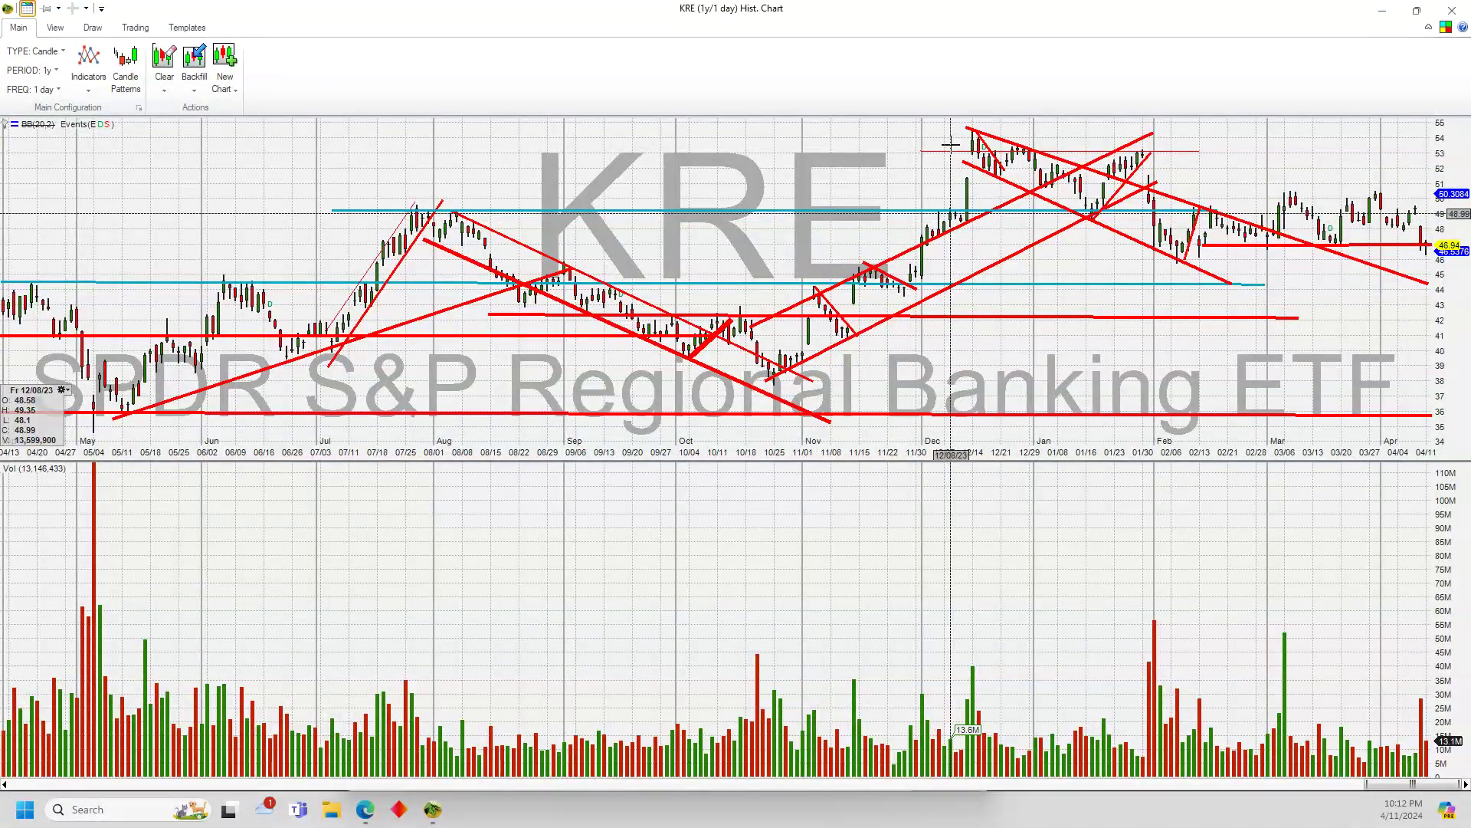
pyautogui.click(31, 70)
pyautogui.click(23, 115)
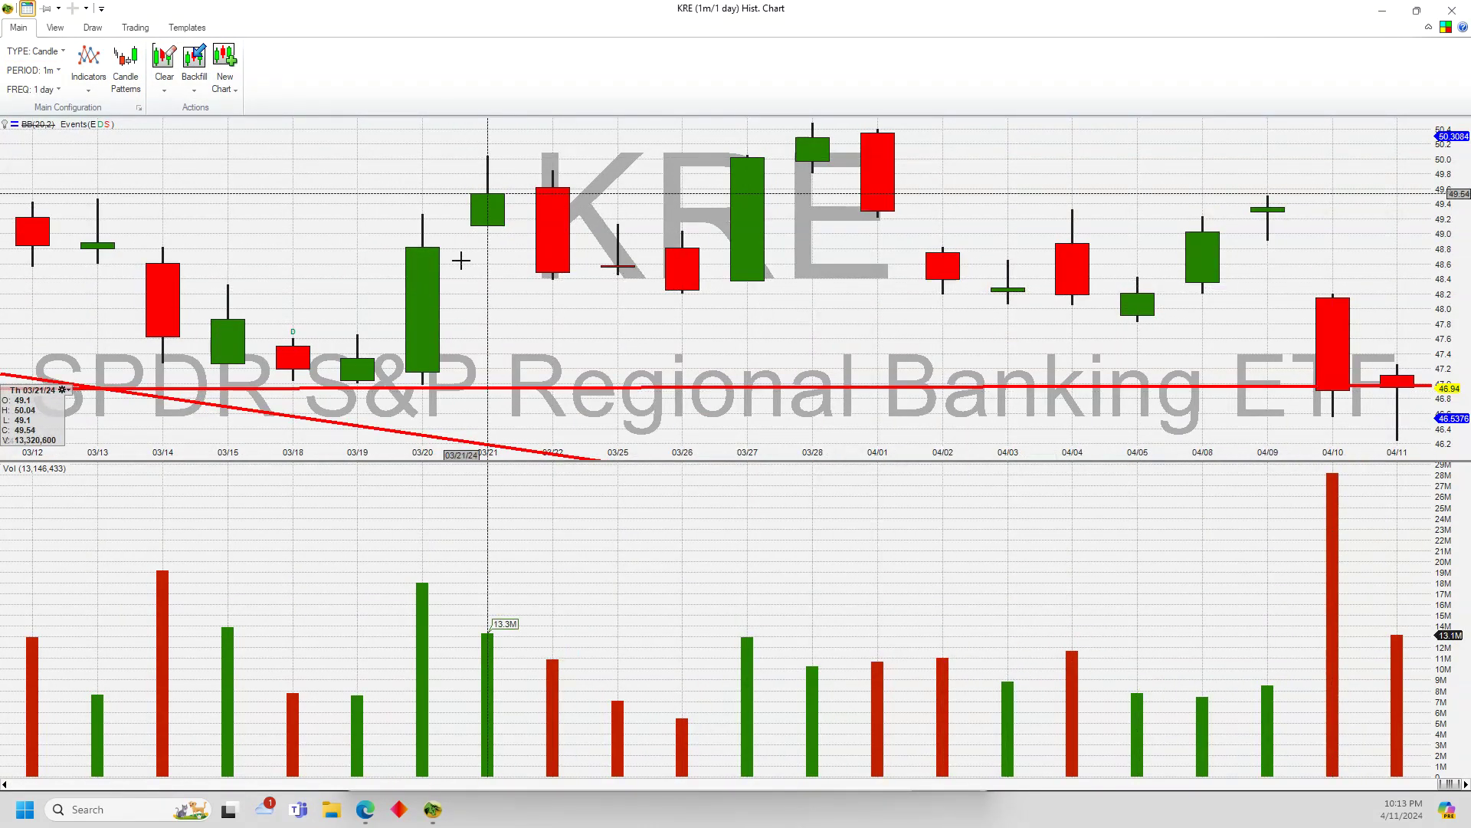
pyautogui.scroll(5, 461, 261)
pyautogui.click(31, 69)
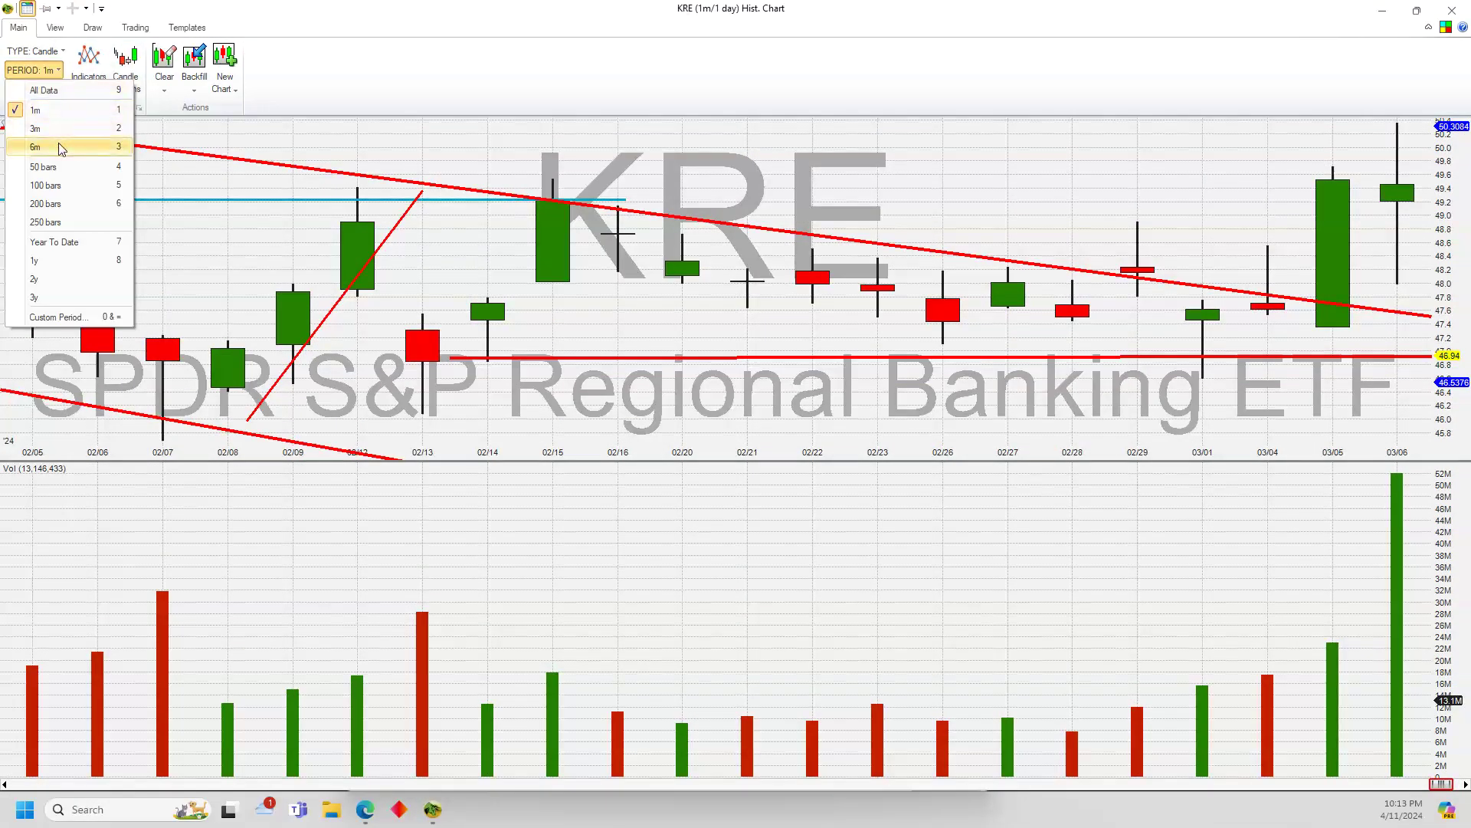
pyautogui.click(36, 128)
pyautogui.click(1416, 10)
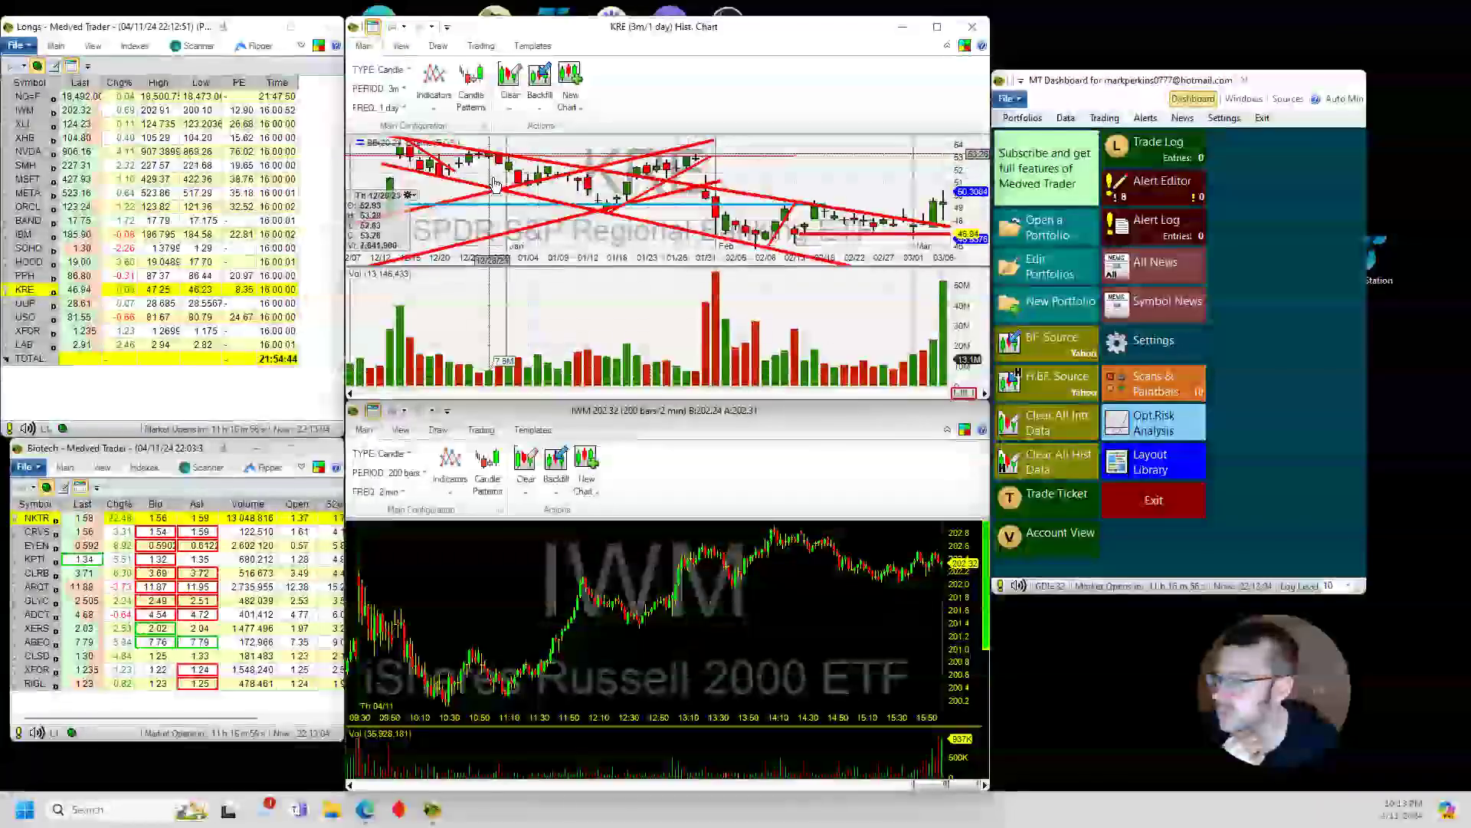
pyautogui.write('IWM')
pyautogui.press('Return')
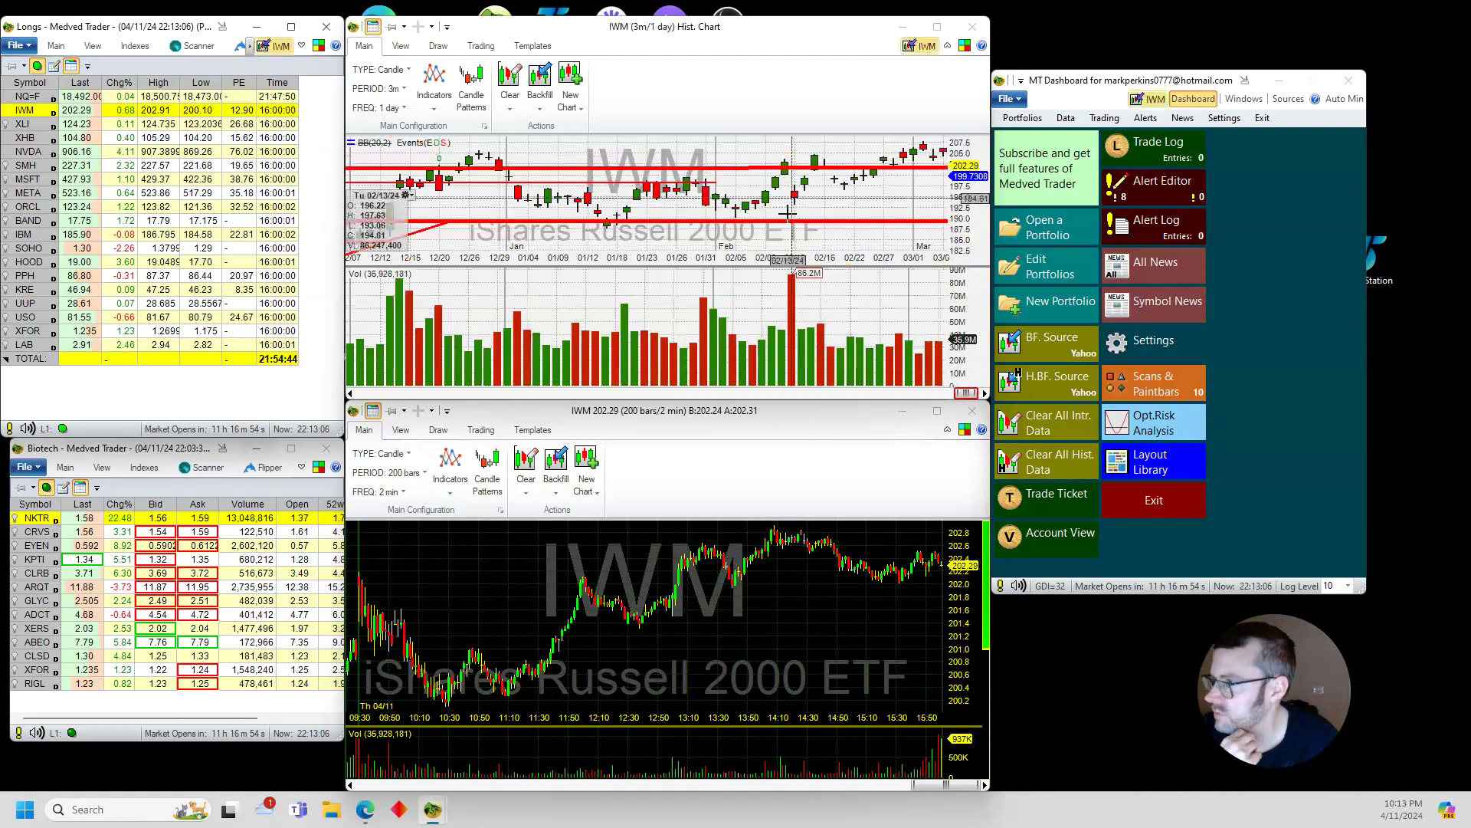
# Maximize the IWM daily chart, set its period to 2y, then restore the window.
pyautogui.scroll(-5, 788, 212)
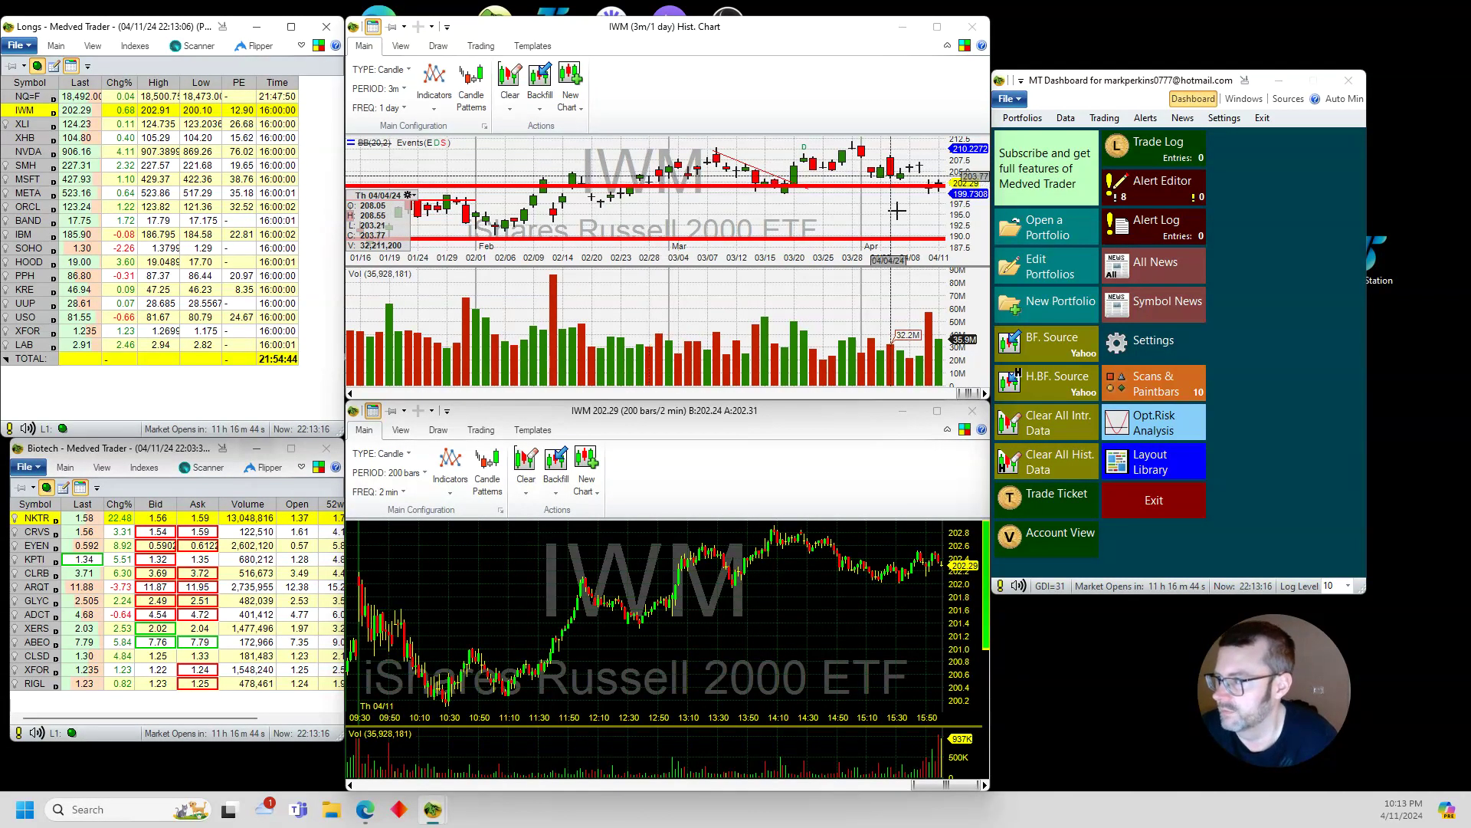
pyautogui.click(936, 27)
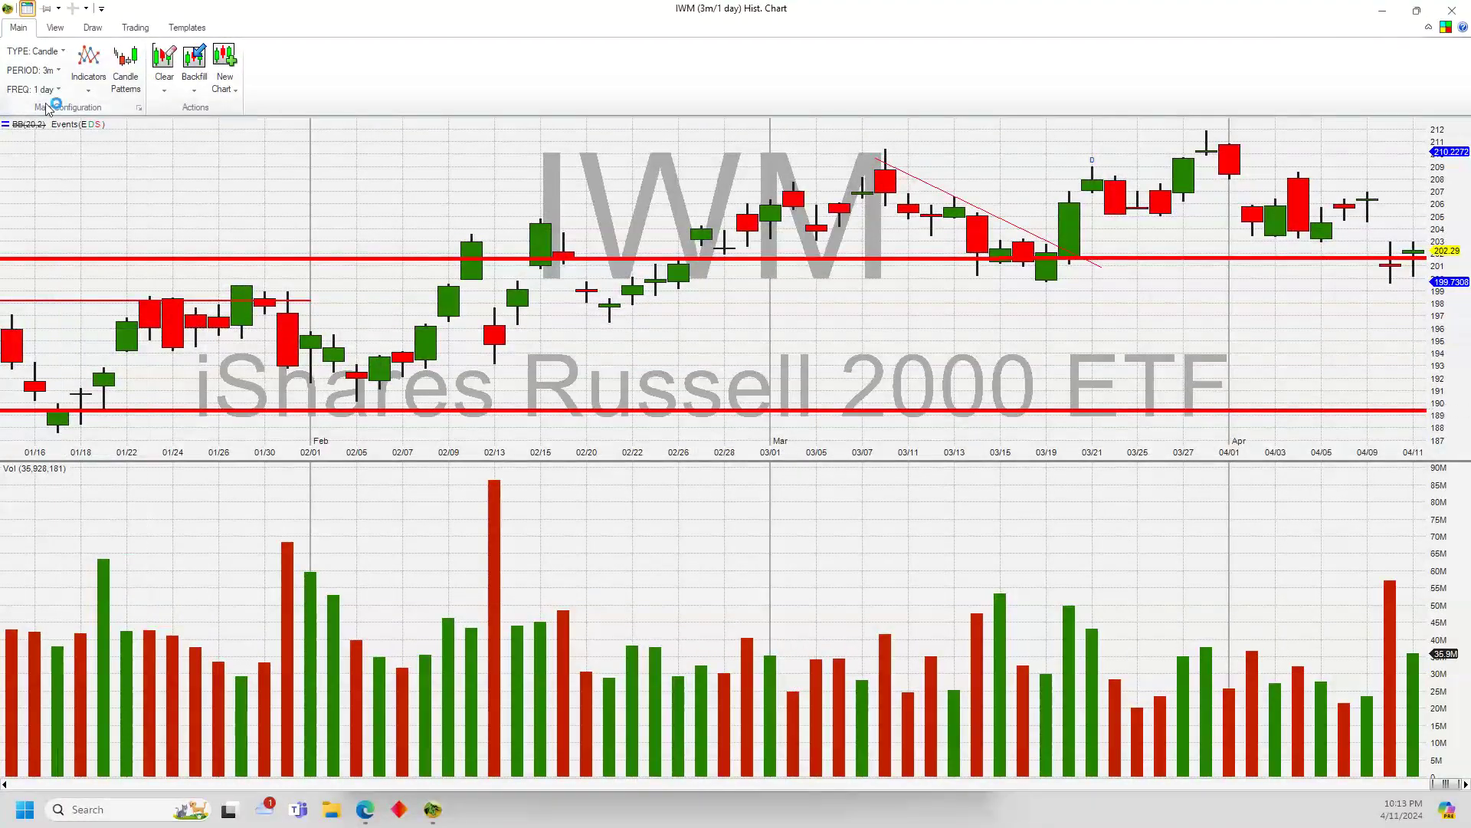
pyautogui.click(32, 70)
pyautogui.click(46, 274)
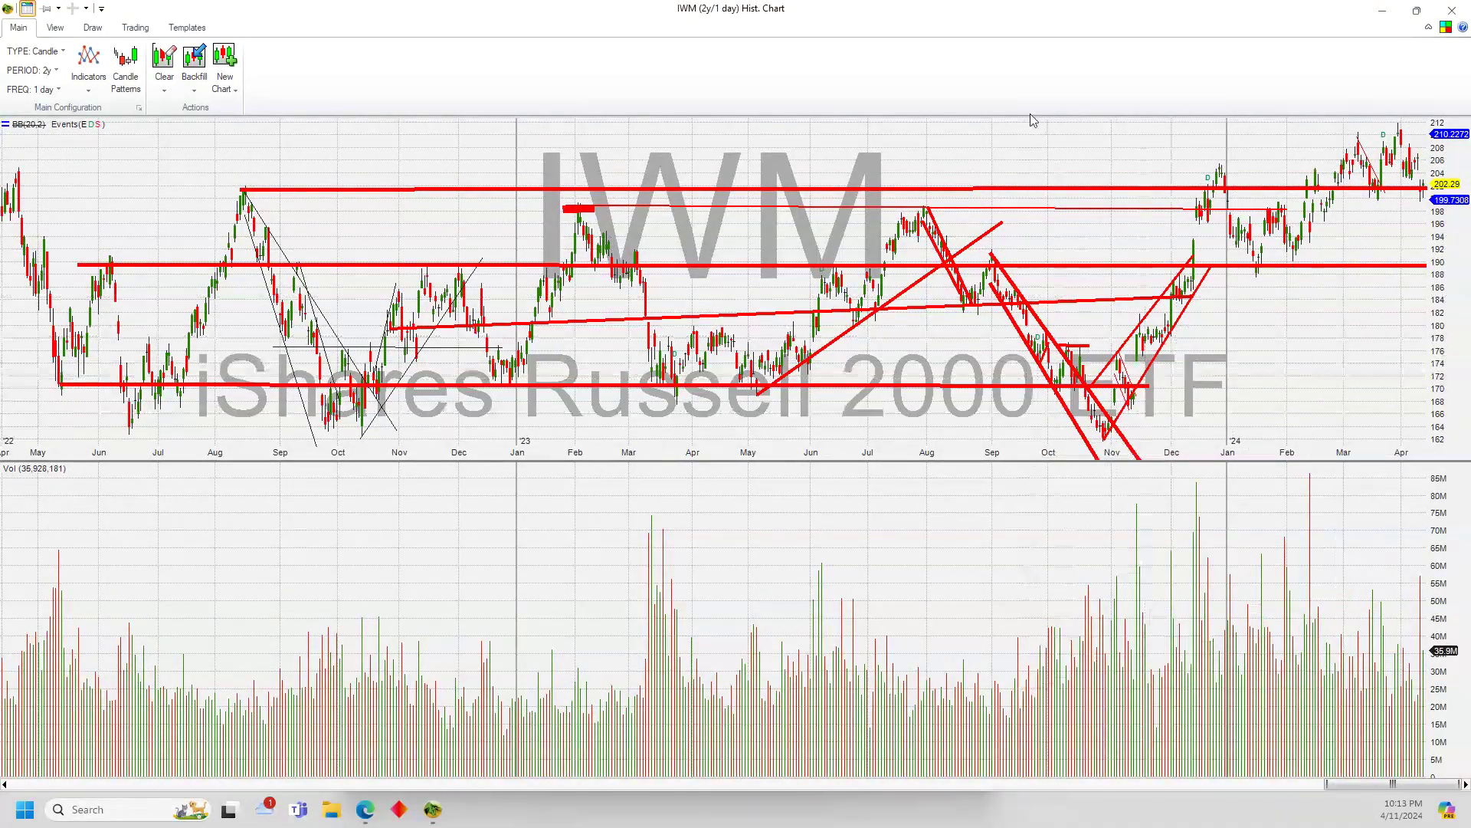
pyautogui.click(1417, 11)
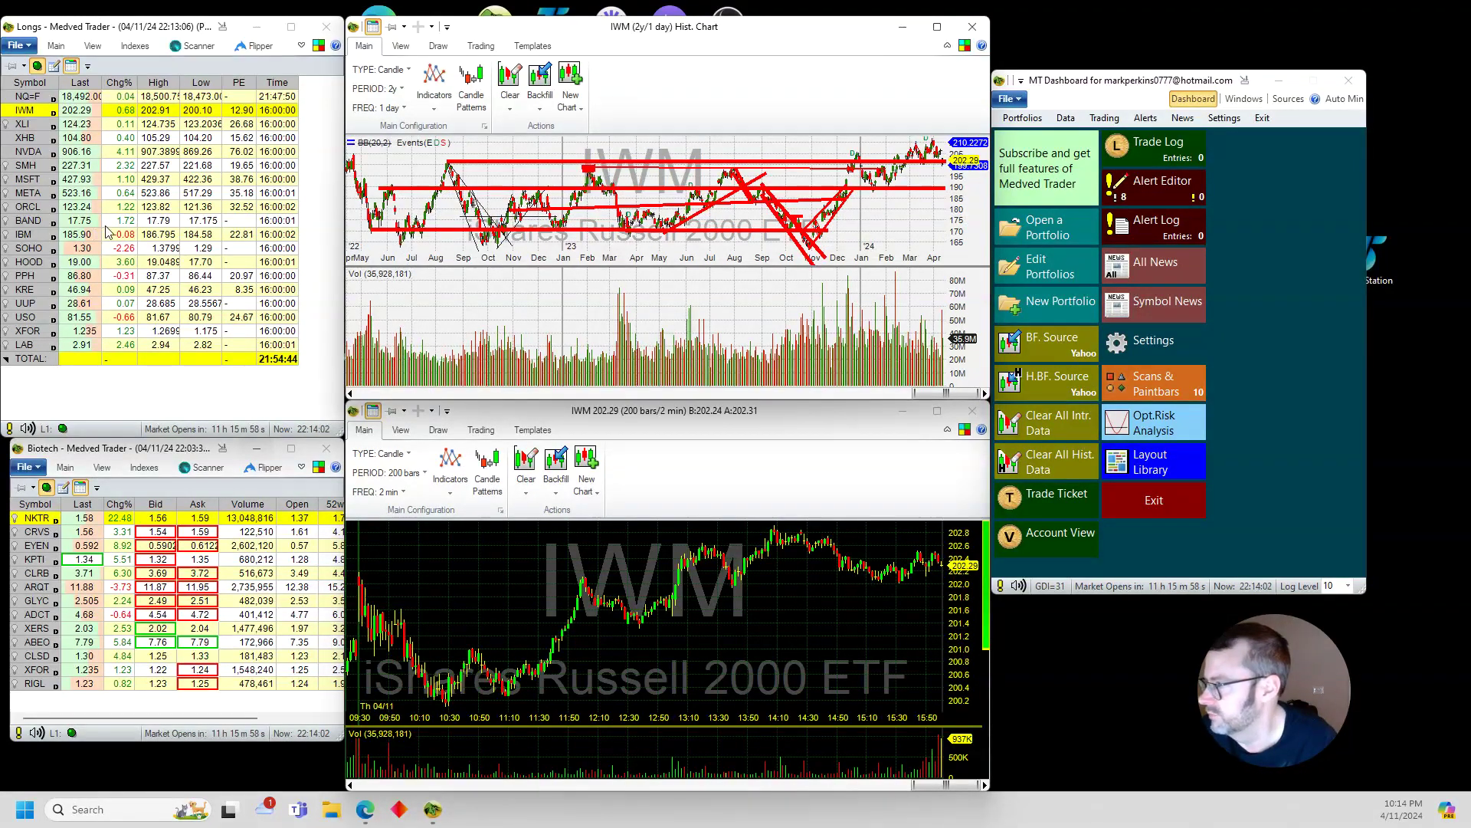
# Chart NVDA full-screen on 3 months, draw a trendline from the 03/26 high toward 04/10, then restore.
pyautogui.click(44, 152)
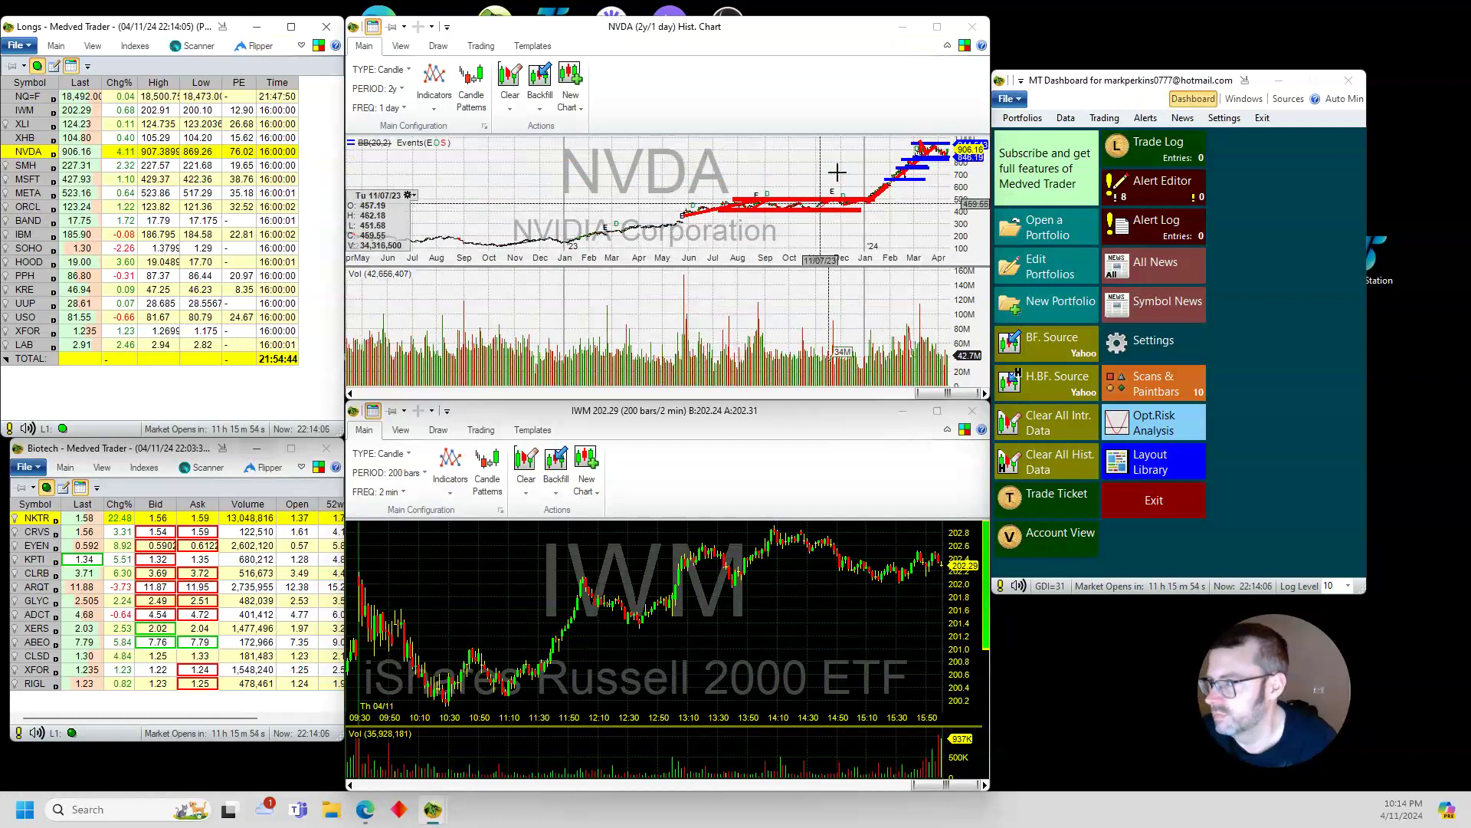
pyautogui.click(937, 26)
pyautogui.click(33, 70)
pyautogui.click(51, 136)
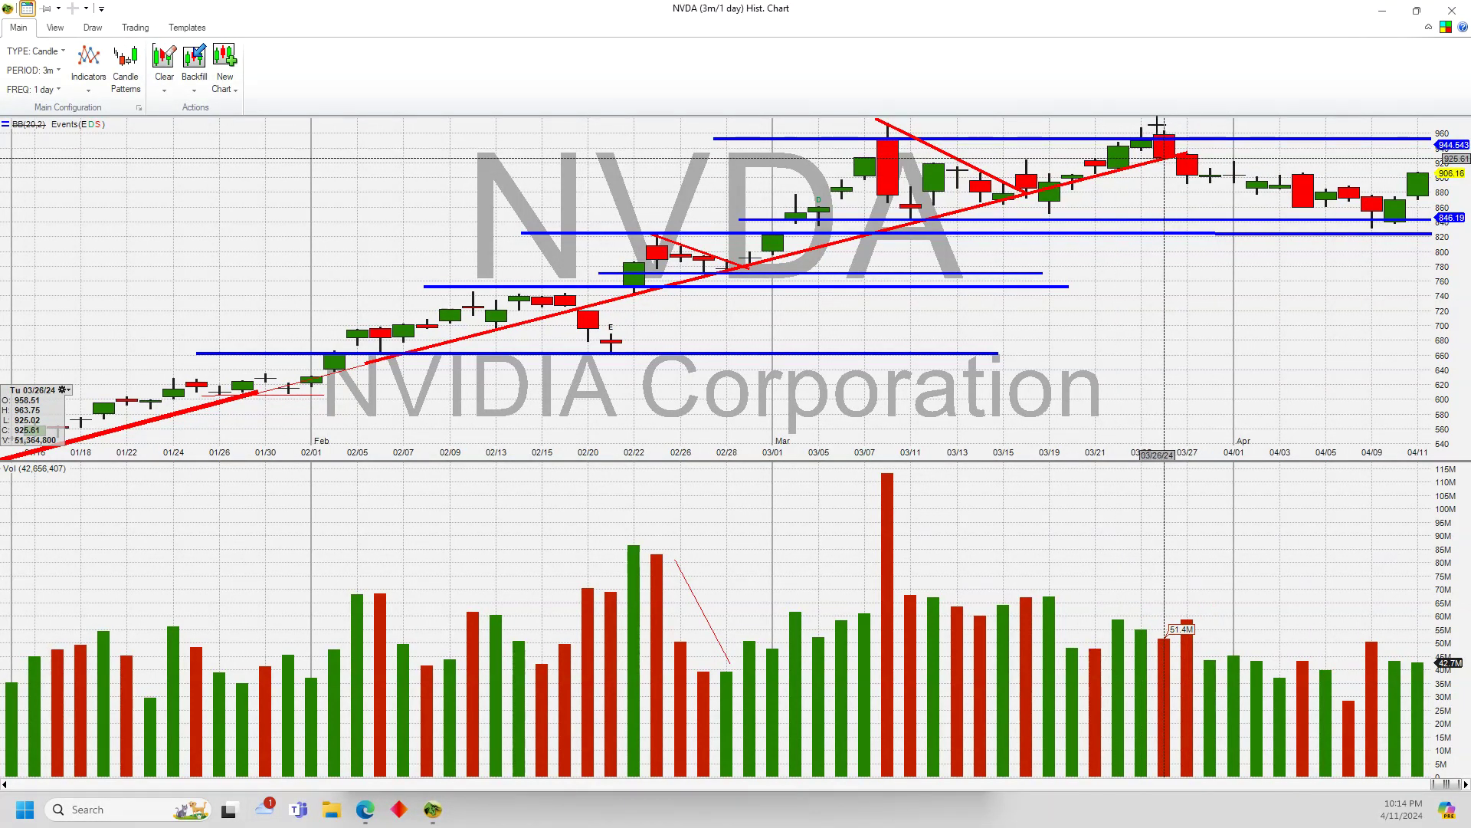
pyautogui.moveTo(1156, 122); pyautogui.dragTo(1402, 203)
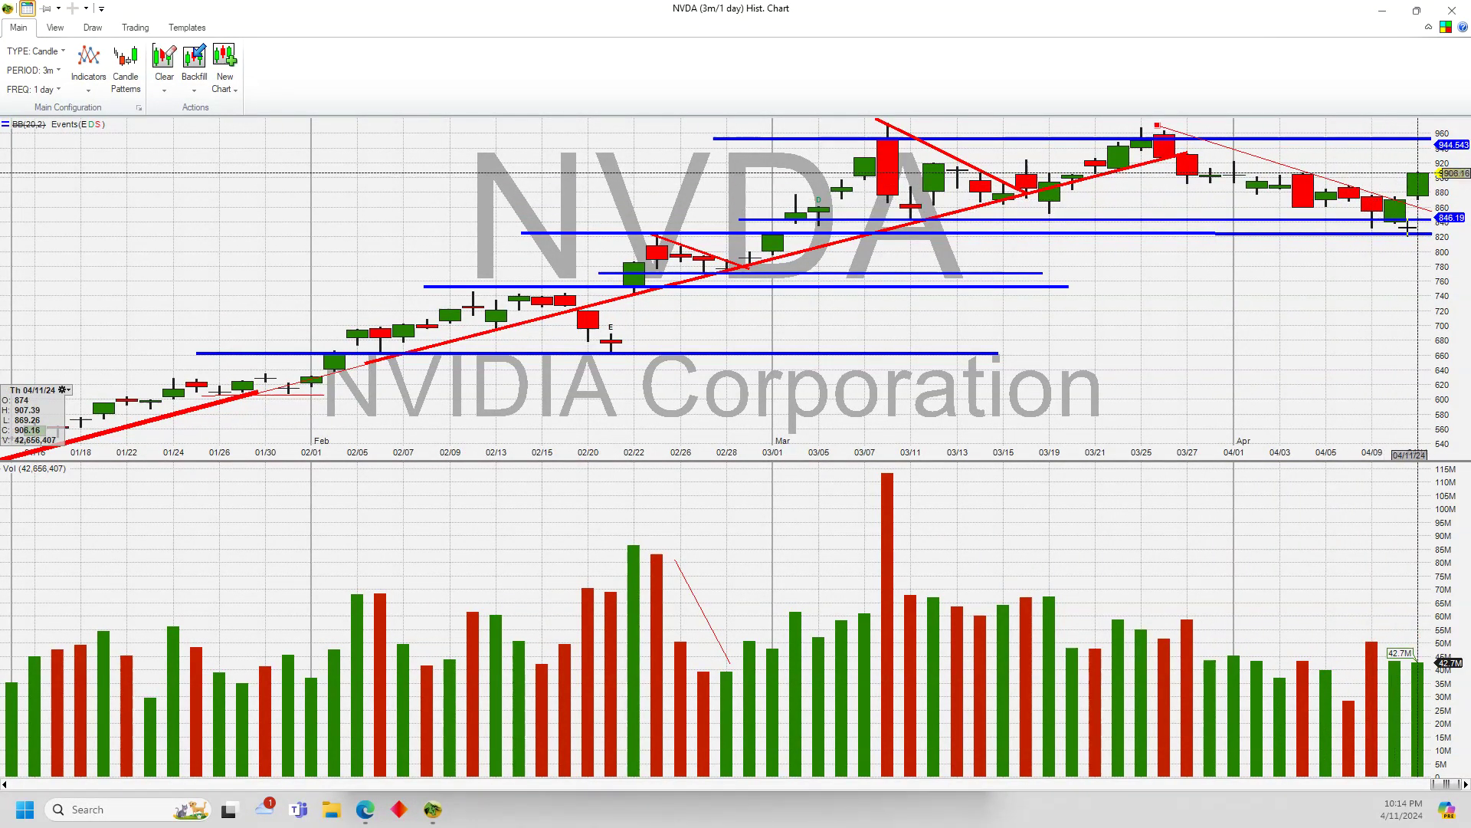
pyautogui.click(1416, 11)
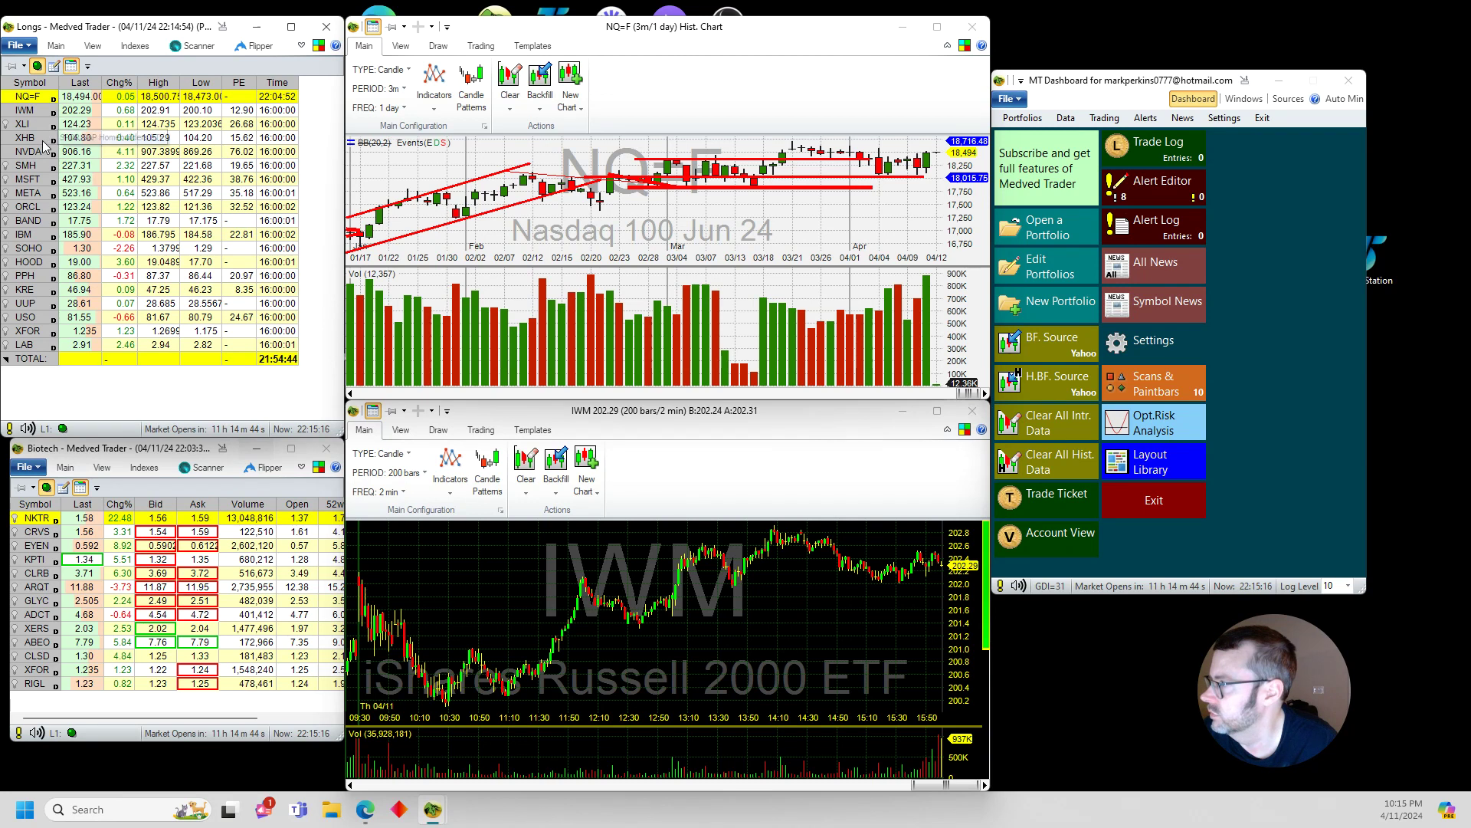
# Close Biotech, load the saved Housing Related portfolio, and chart W (Wayfair Inc.) from it.
pyautogui.click(328, 450)
pyautogui.click(1067, 228)
pyautogui.scroll(-5, 1134, 384)
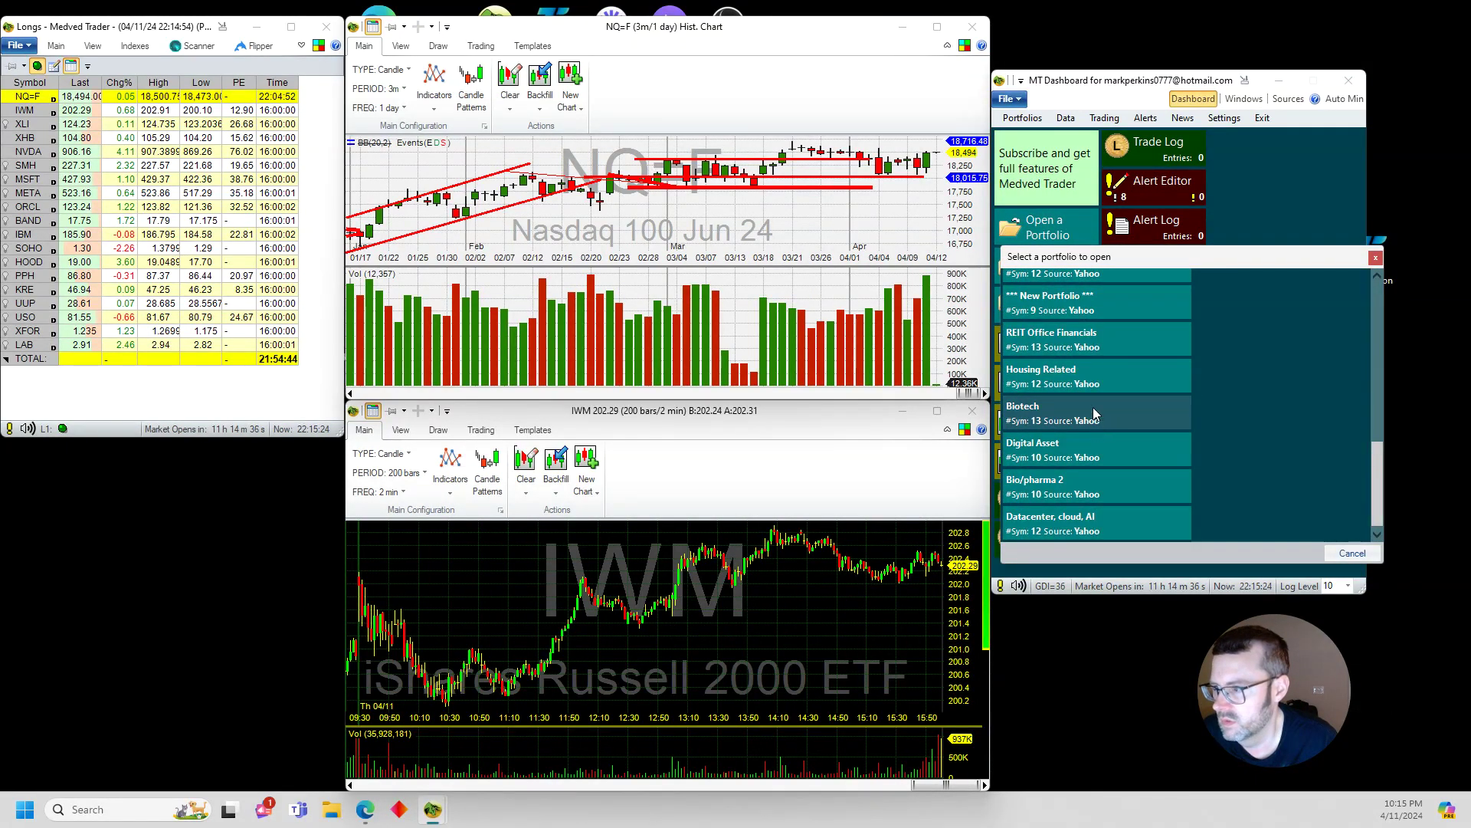
pyautogui.click(1088, 376)
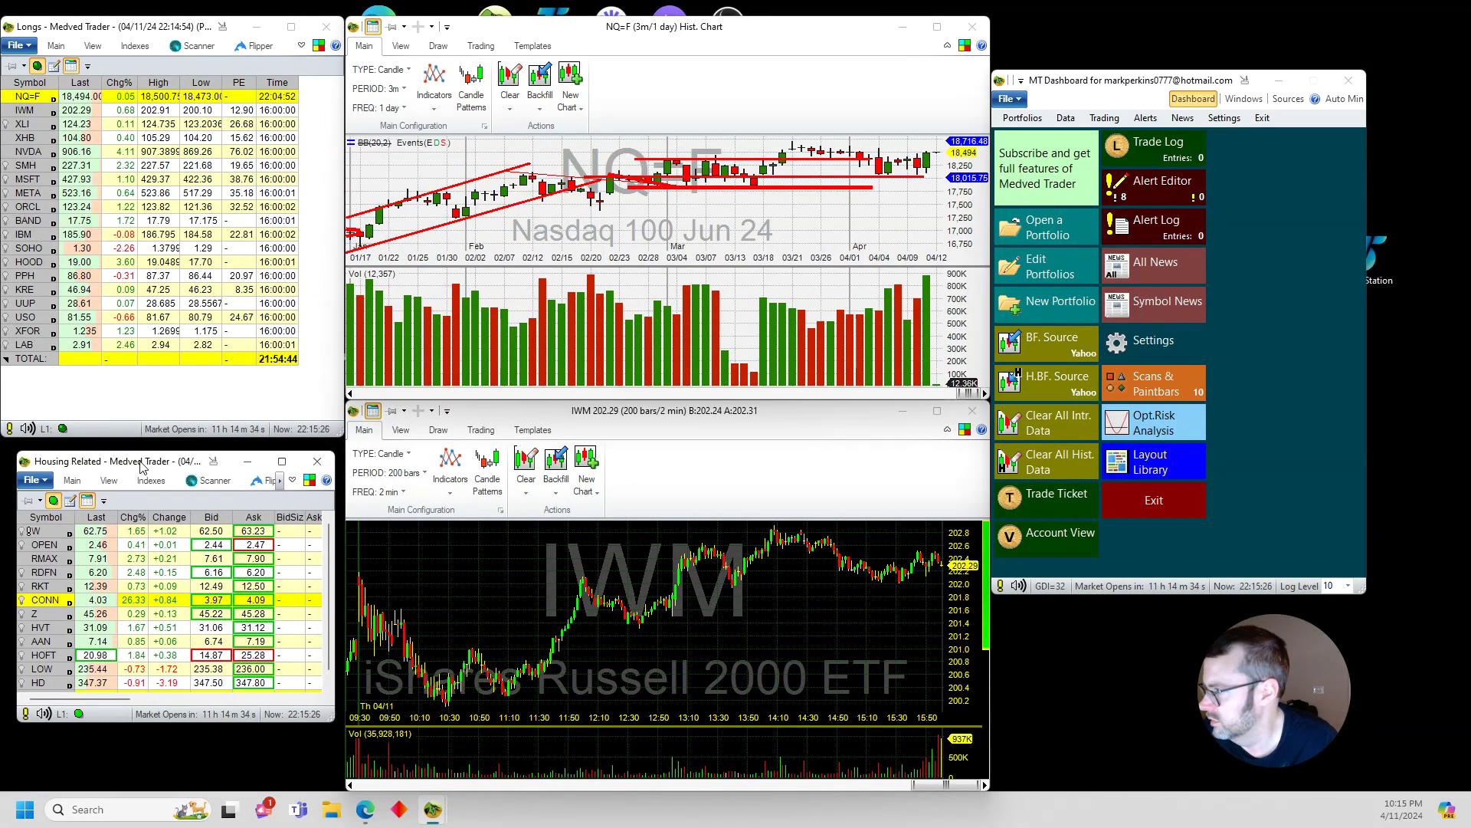
pyautogui.click(62, 519)
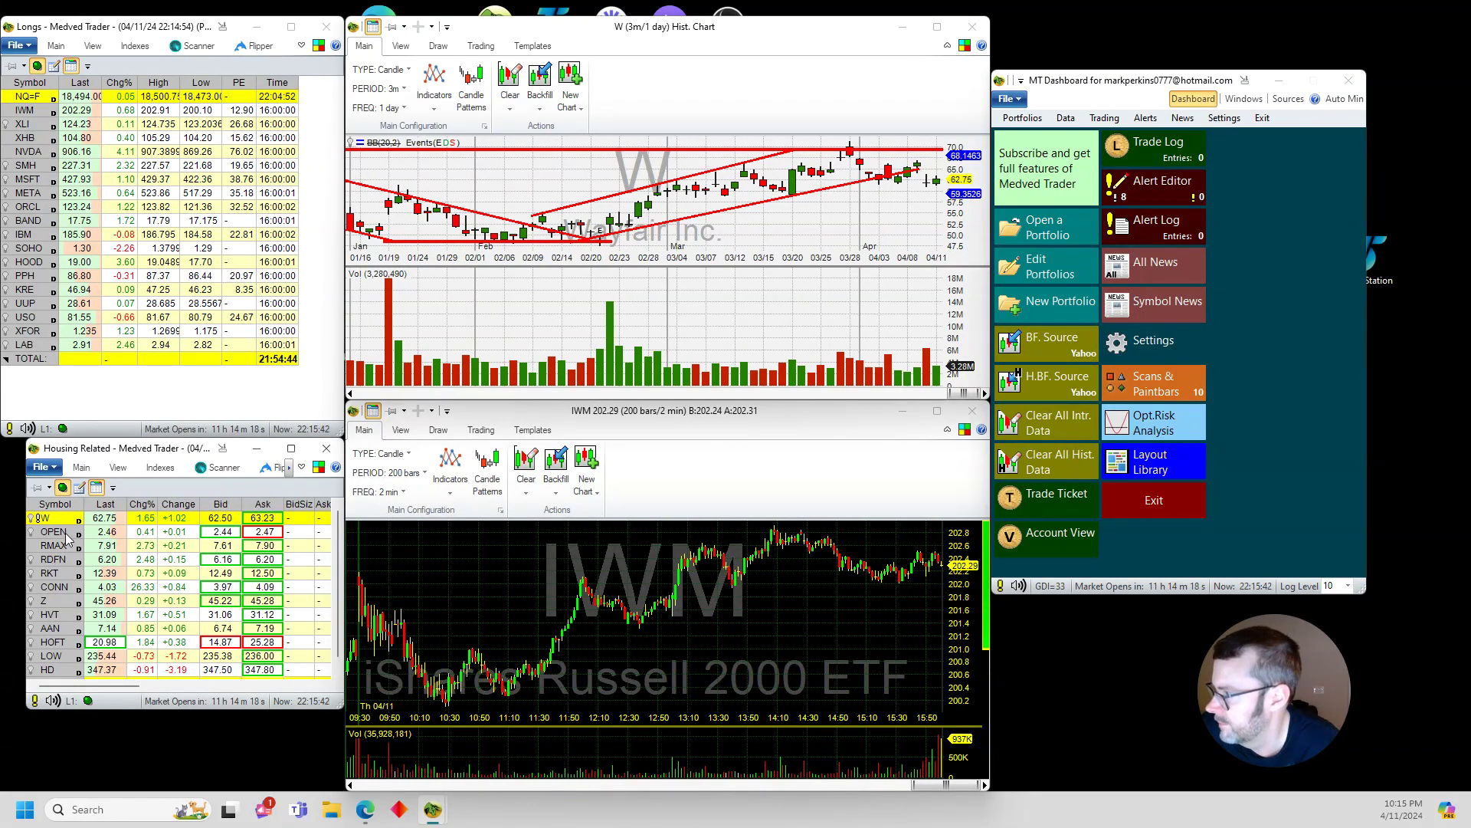
# Chart RKT on a 1-year period, view it full-screen, restore it, then select CONN.
pyautogui.click(65, 574)
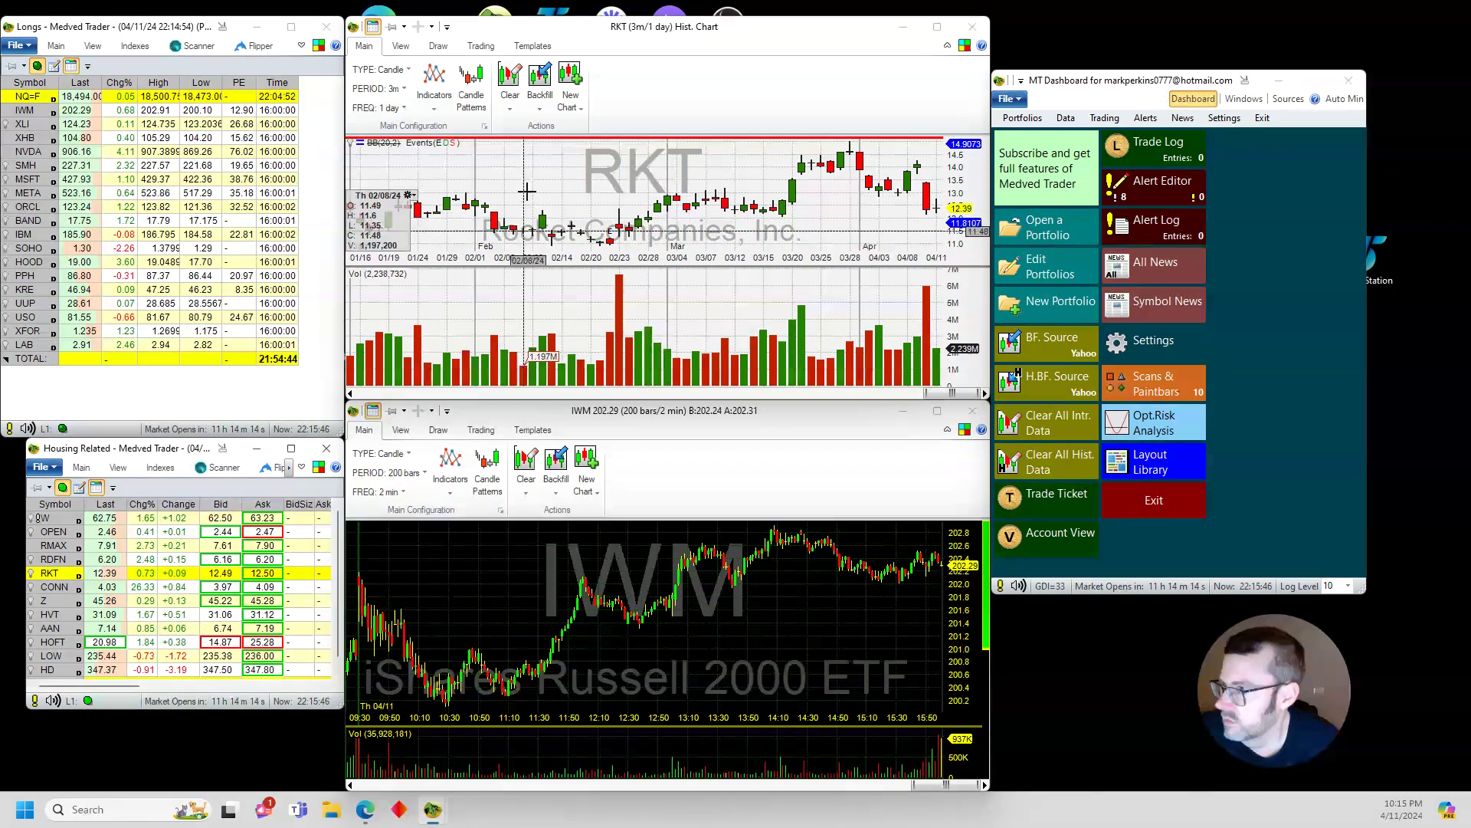
pyautogui.click(387, 88)
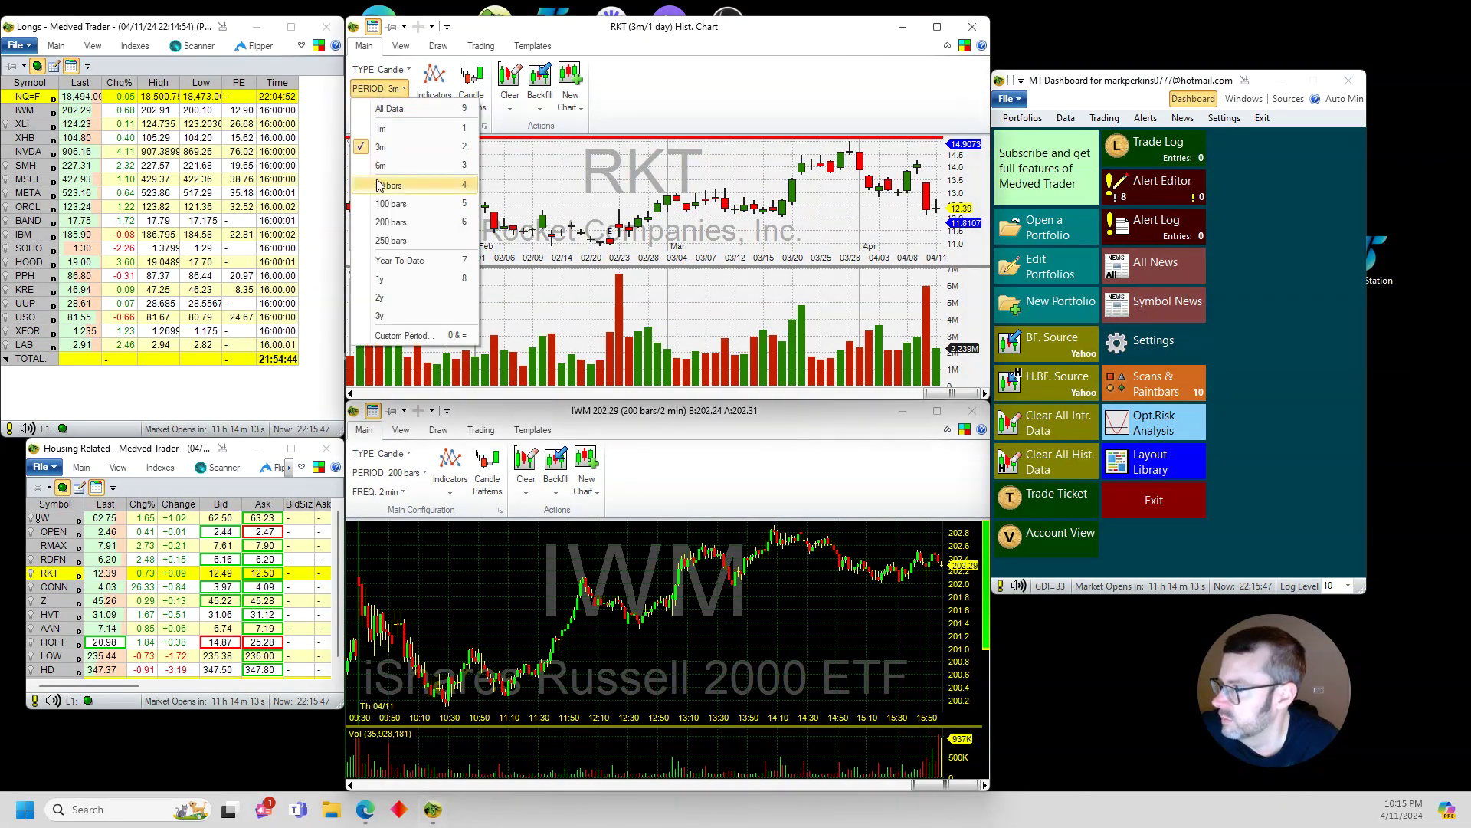
pyautogui.click(395, 297)
pyautogui.click(936, 26)
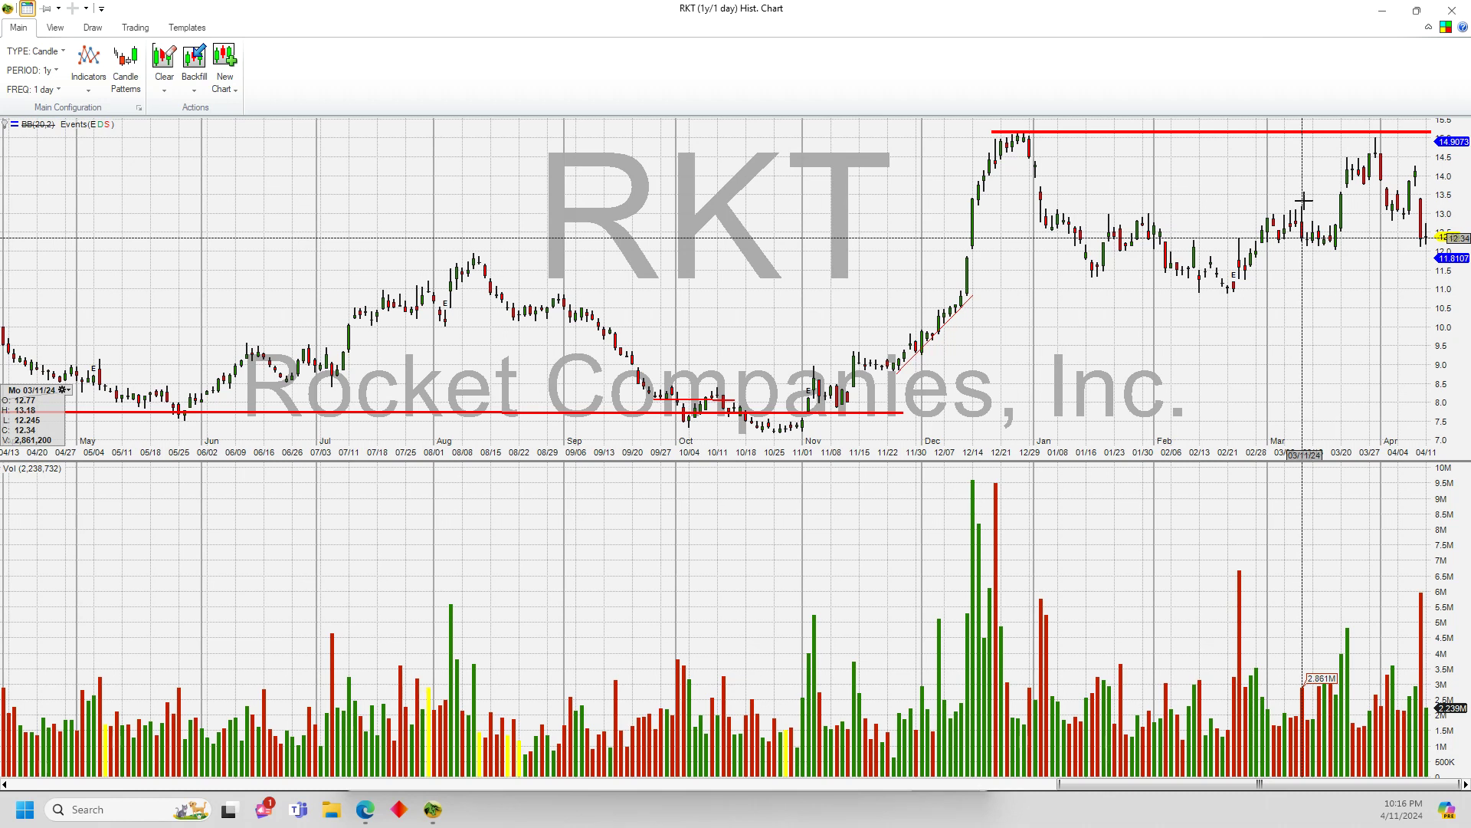
pyautogui.click(1416, 10)
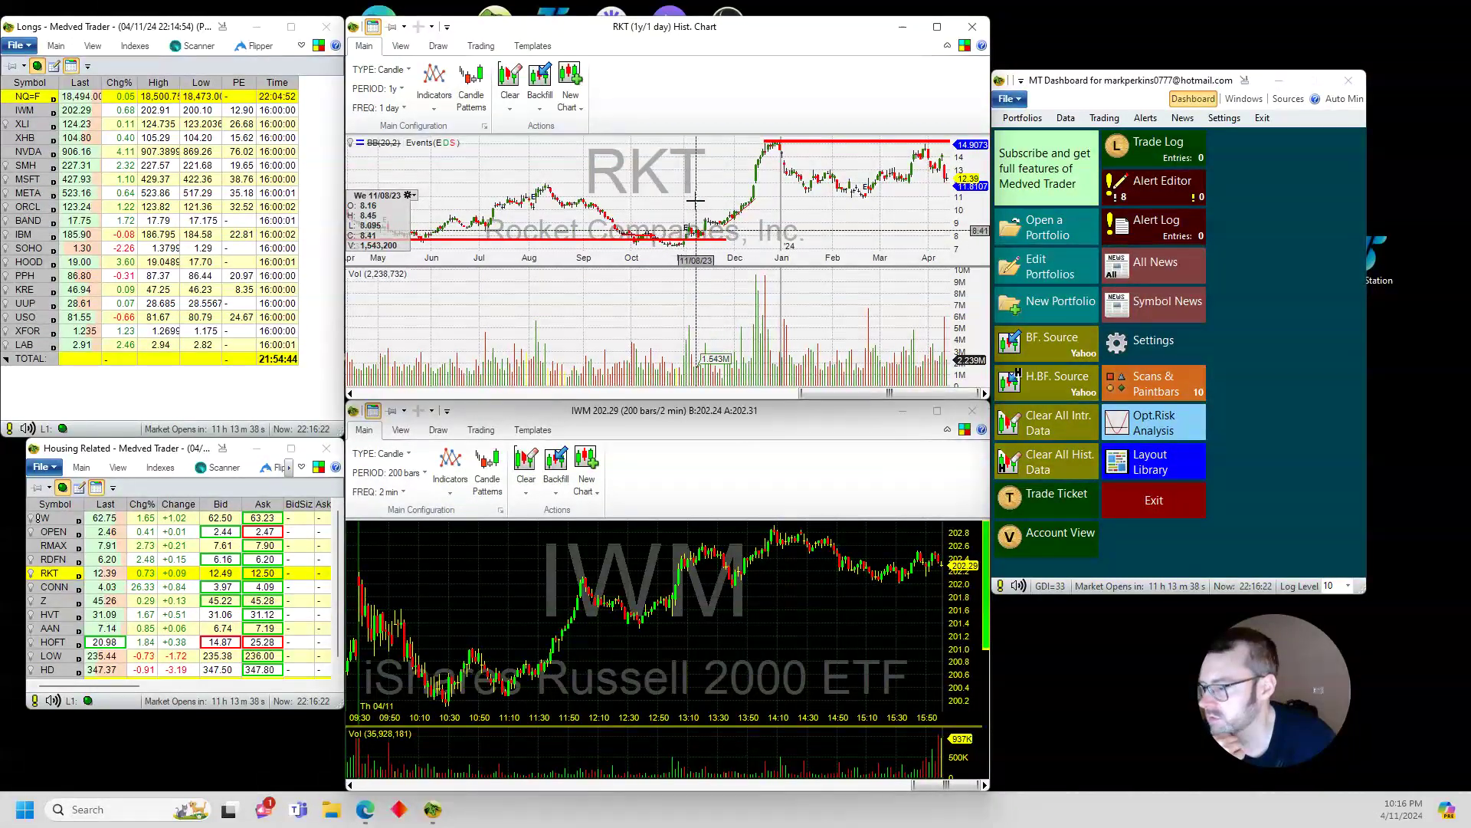
pyautogui.click(61, 587)
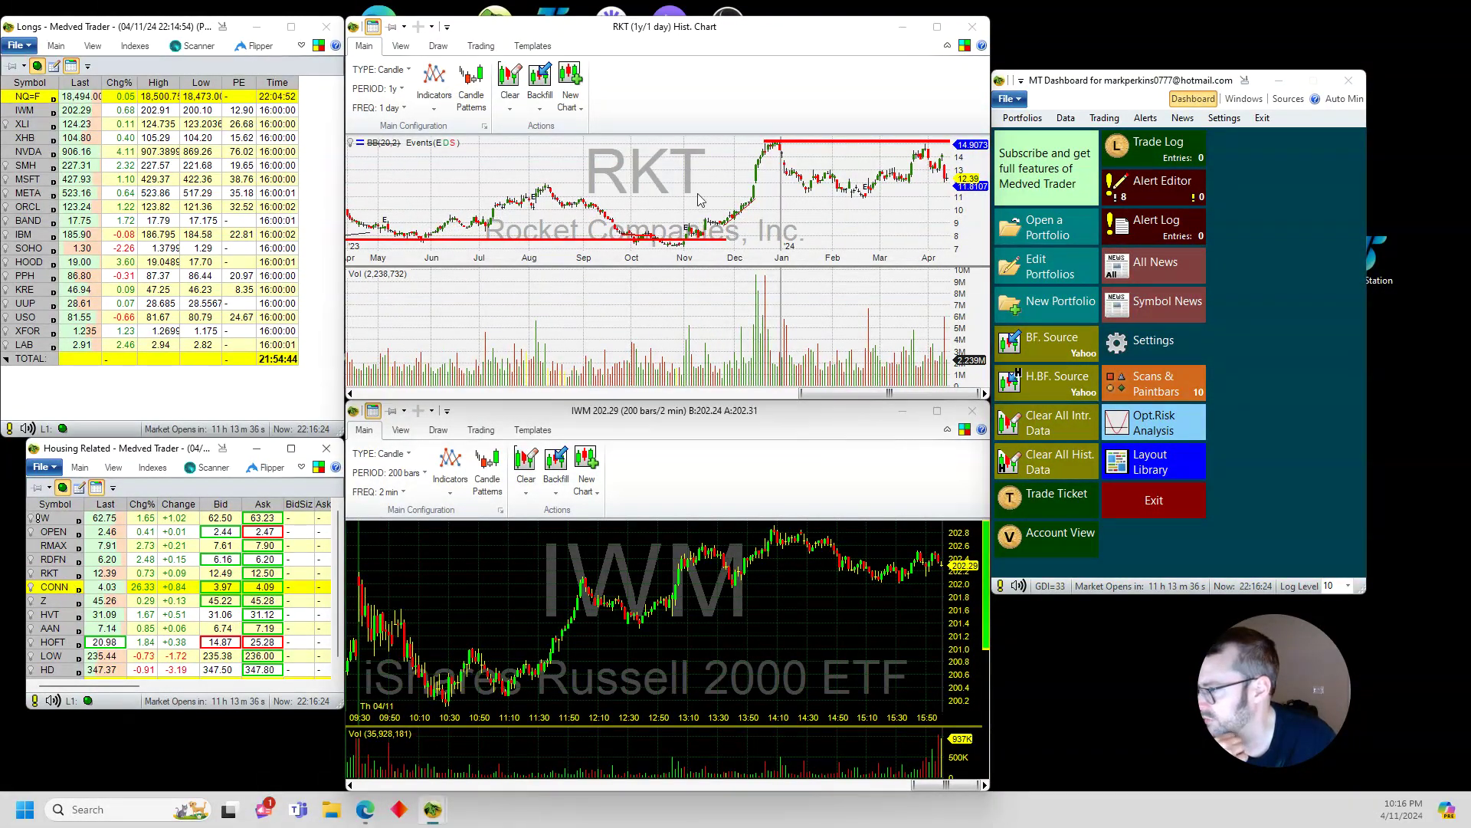
pyautogui.doubleClick(911, 46)
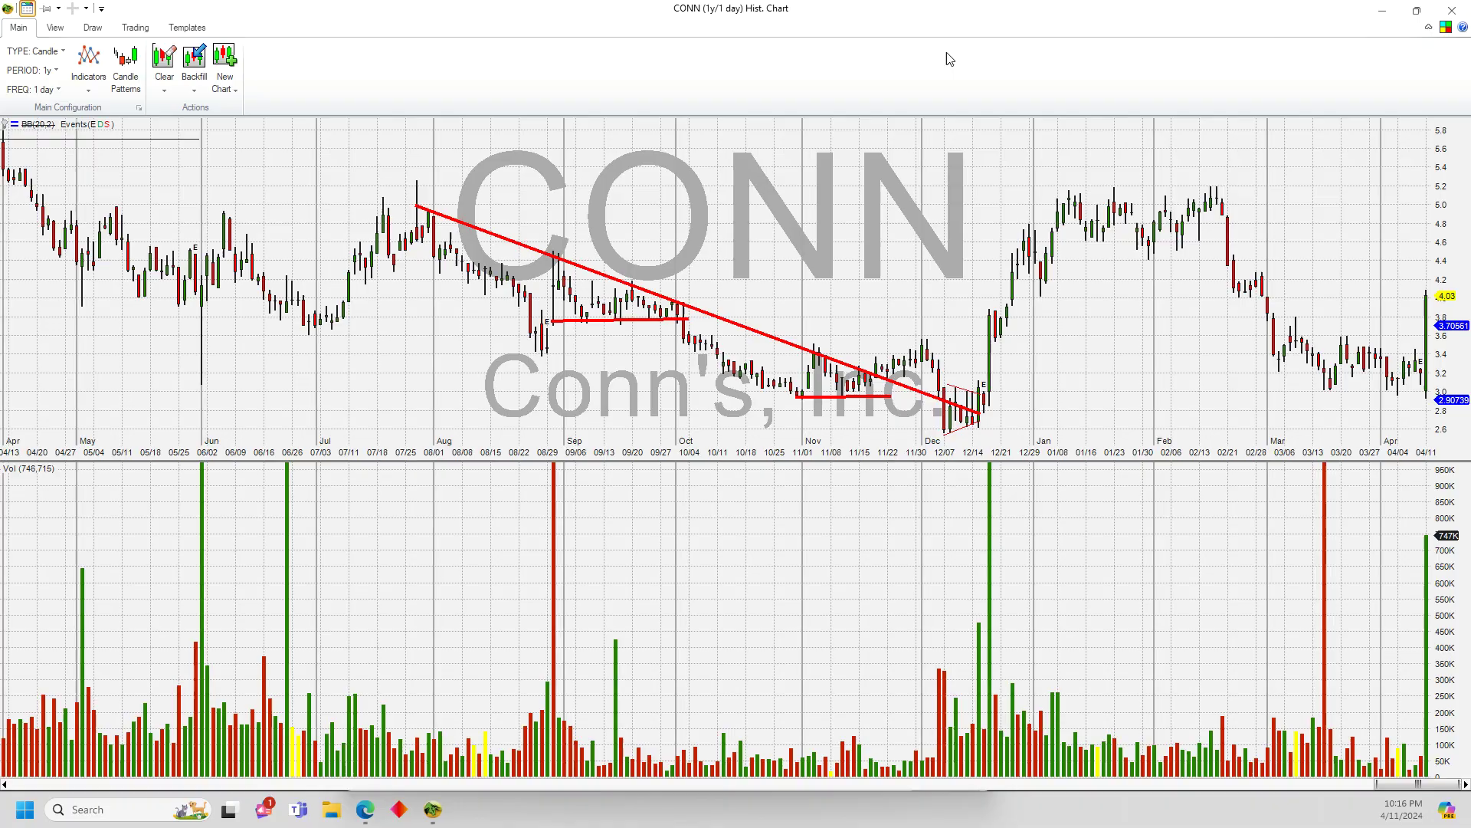
pyautogui.click(1416, 10)
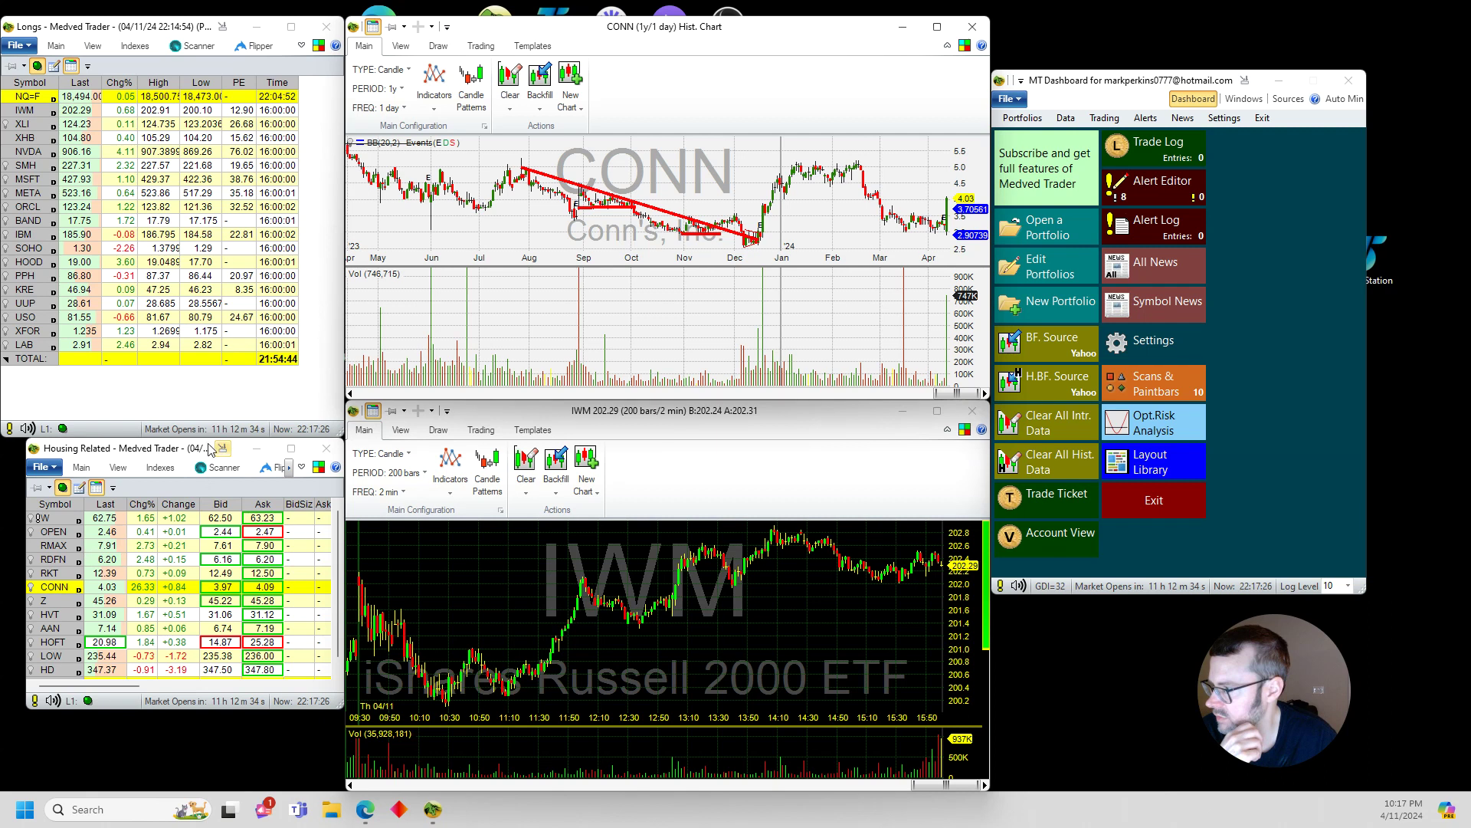
# Close the Housing Related watchlist and load the saved Shorts portfolio in its place.
pyautogui.click(327, 449)
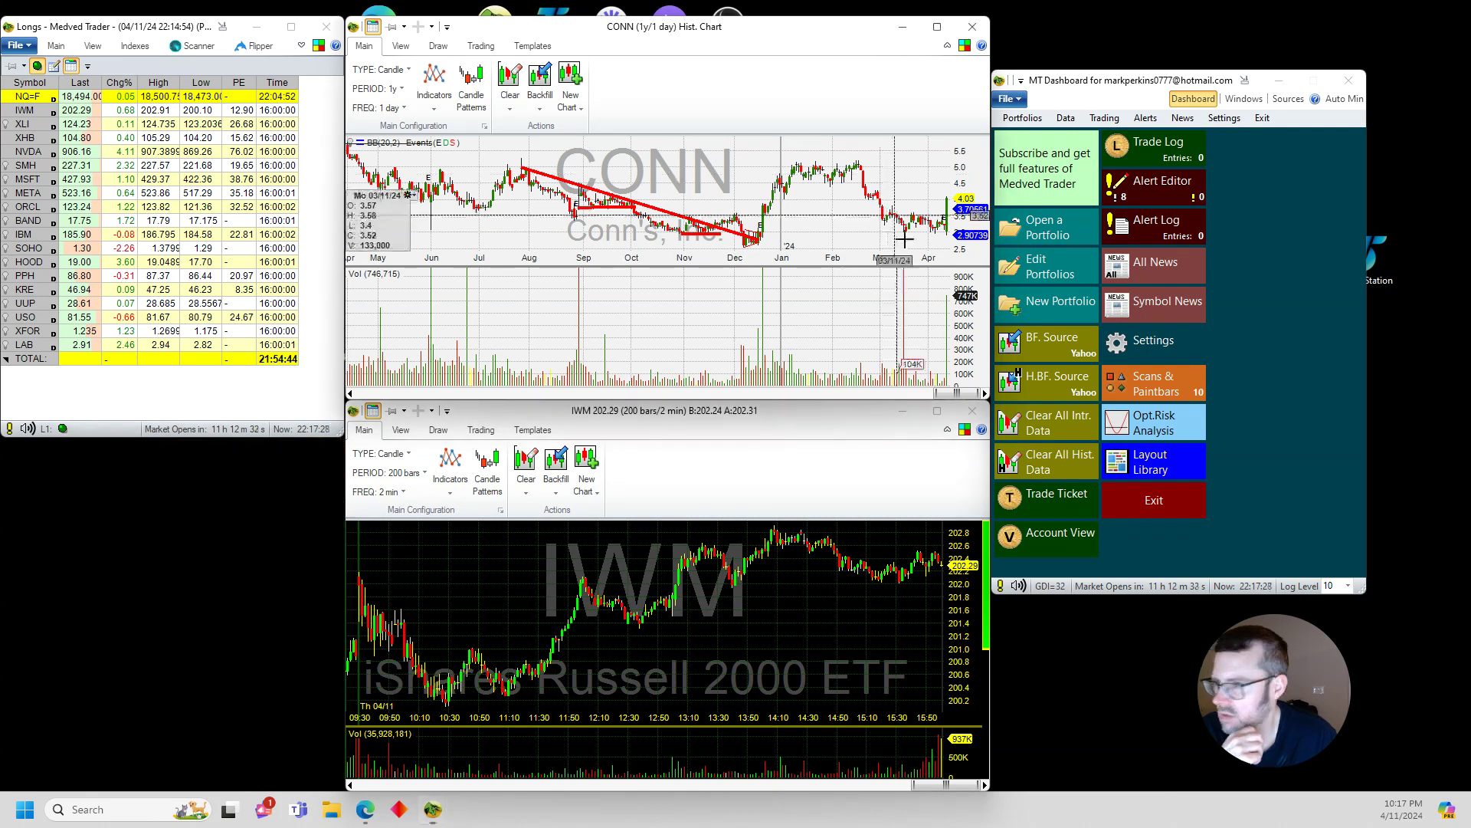
pyautogui.click(1048, 227)
pyautogui.scroll(-5, 1138, 353)
pyautogui.scroll(5, 1093, 432)
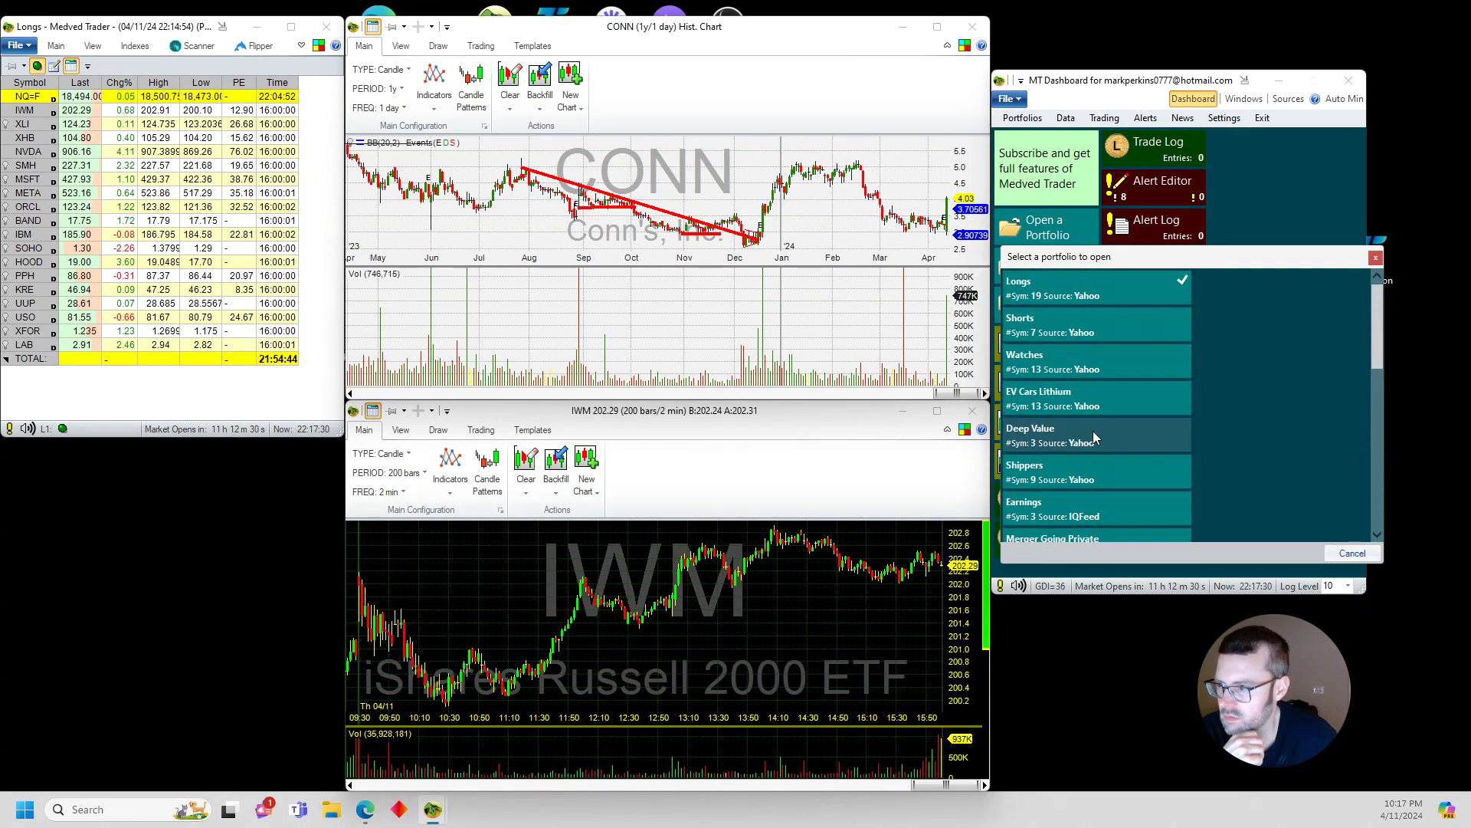
pyautogui.click(1101, 336)
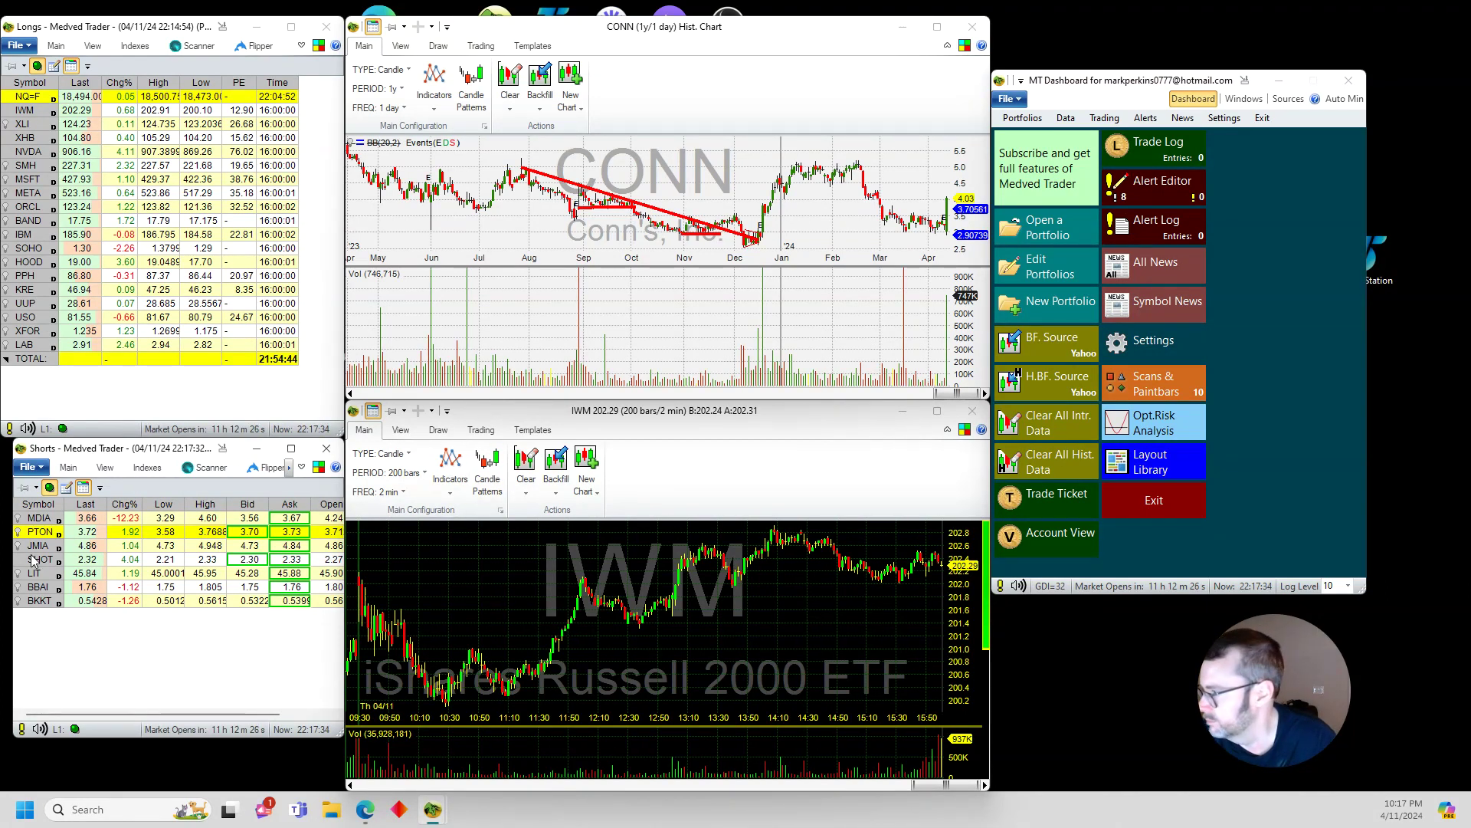
# Add the symbol IZM to the Shorts watchlist.
pyautogui.click(44, 523)
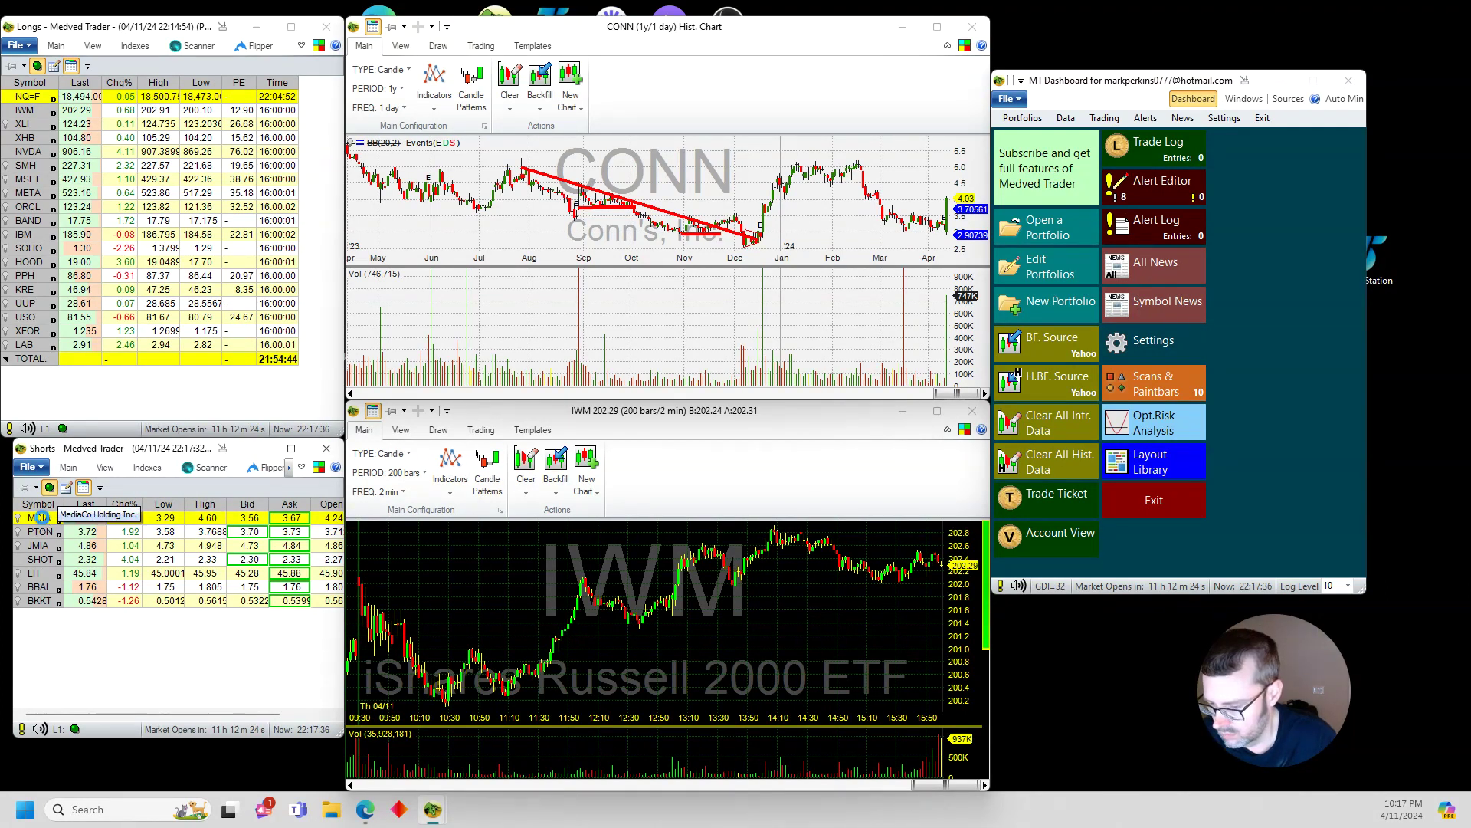
pyautogui.press('Insert')
pyautogui.write('IZM')
pyautogui.press('Return')
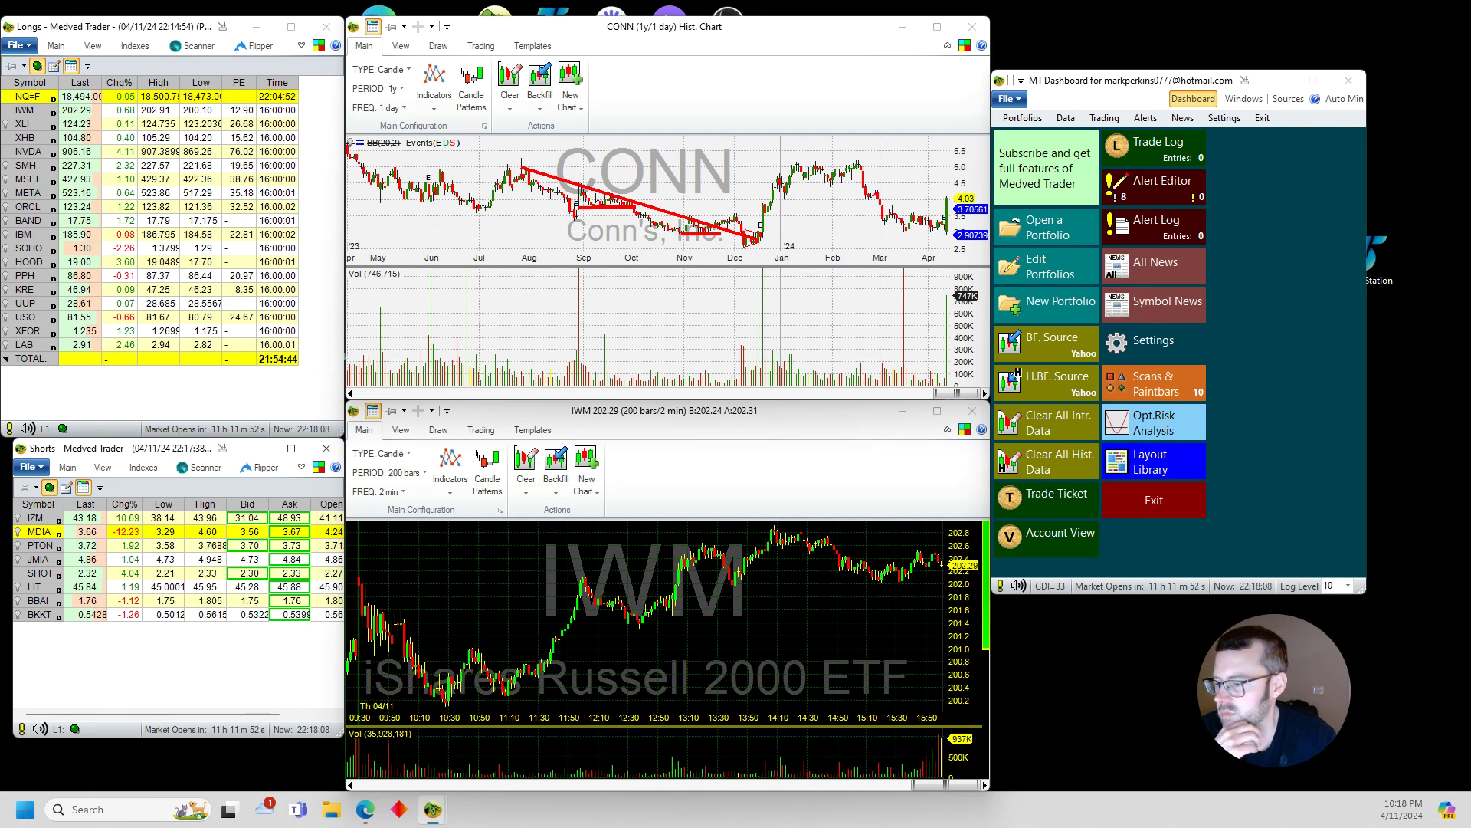
# Chart IZM full-screen on a 3-year daily period, then restore the window.
pyautogui.click(50, 518)
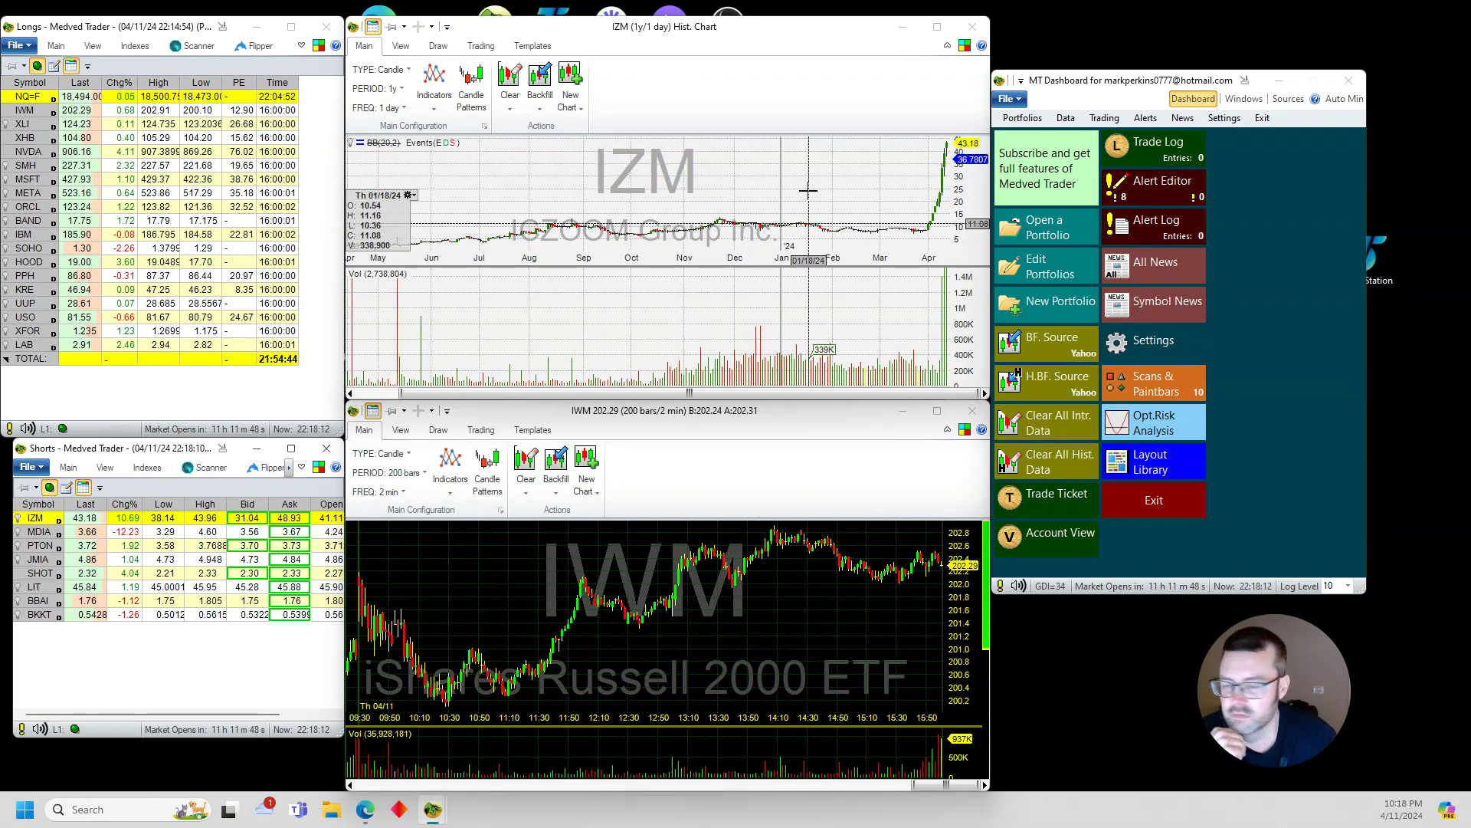
pyautogui.click(938, 29)
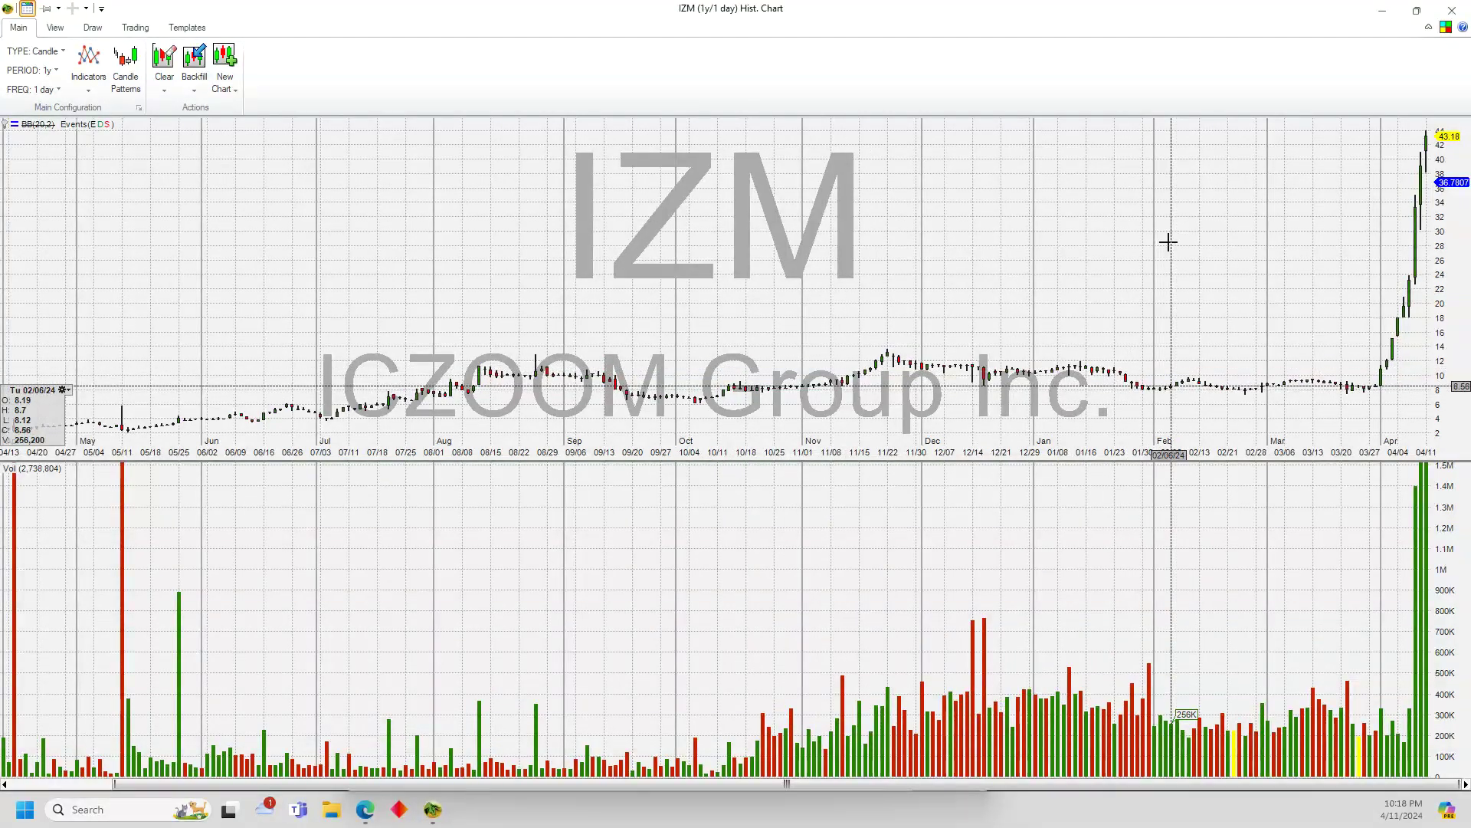
pyautogui.click(54, 73)
pyautogui.click(61, 297)
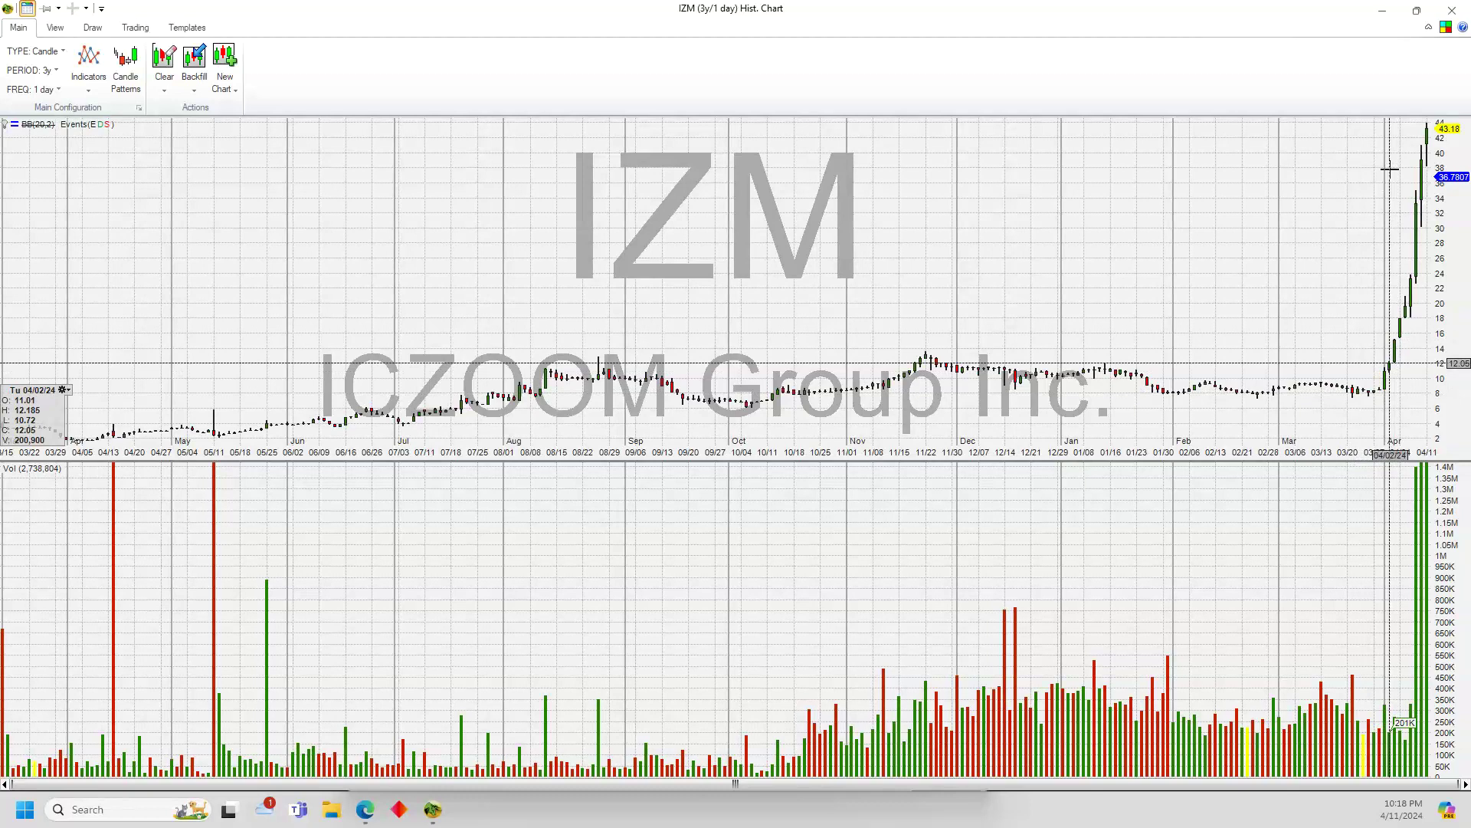
pyautogui.click(1418, 11)
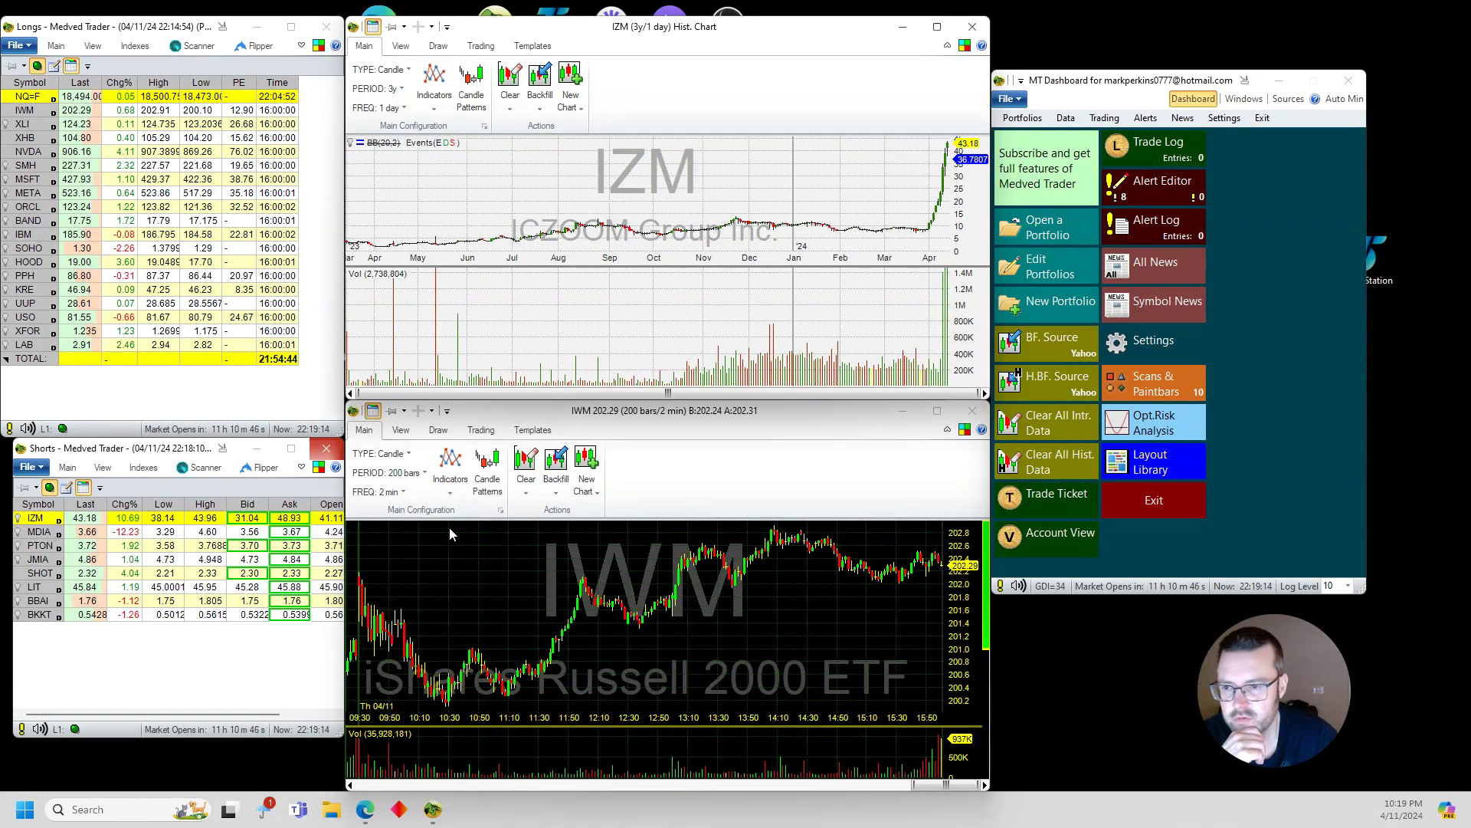
# Chart MDIA from the Shorts list full-screen on a 3-month period, then restore its window.
pyautogui.click(48, 534)
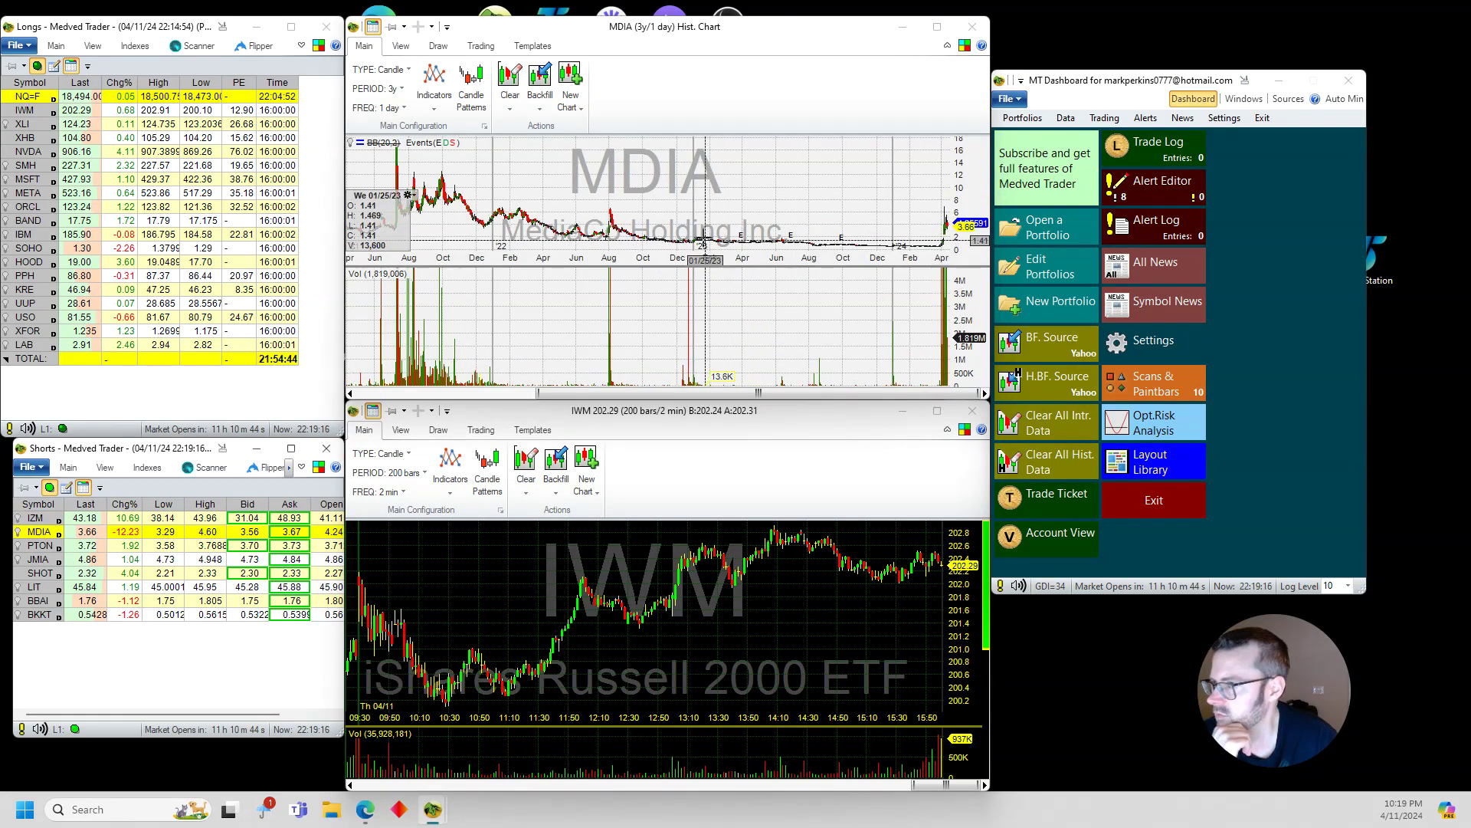
pyautogui.click(937, 26)
pyautogui.click(35, 70)
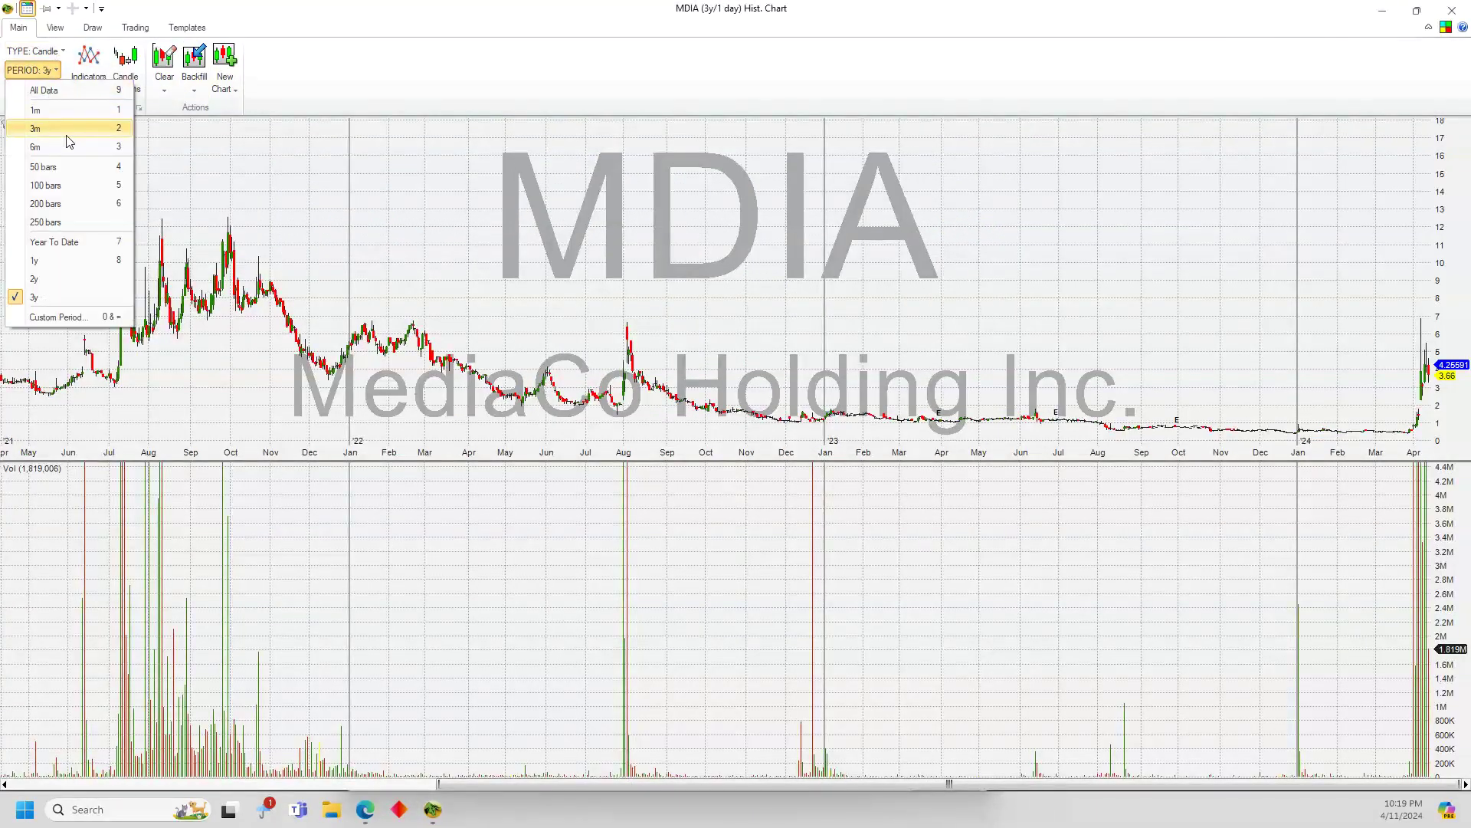
pyautogui.click(66, 136)
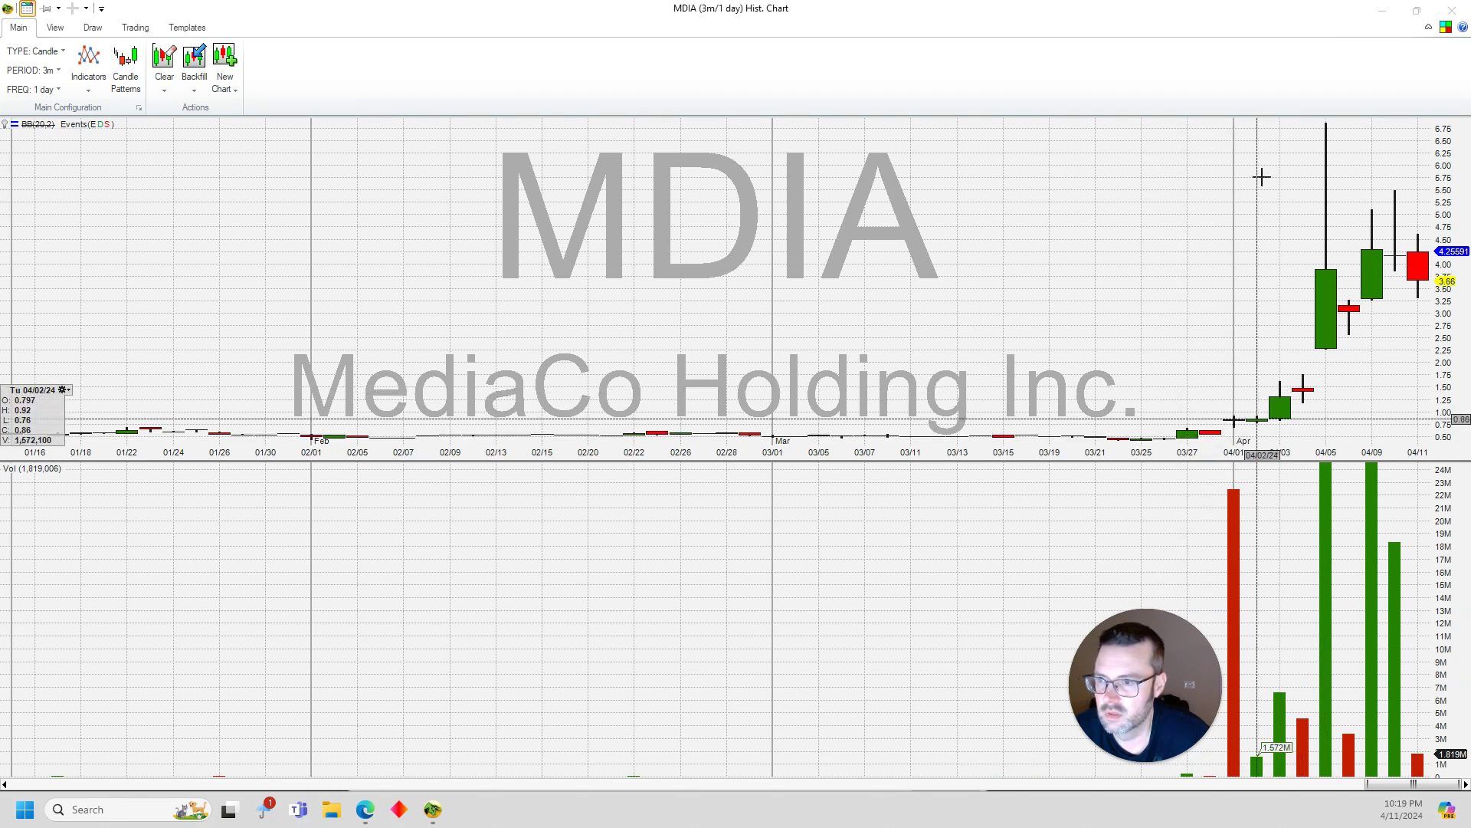
pyautogui.click(1417, 11)
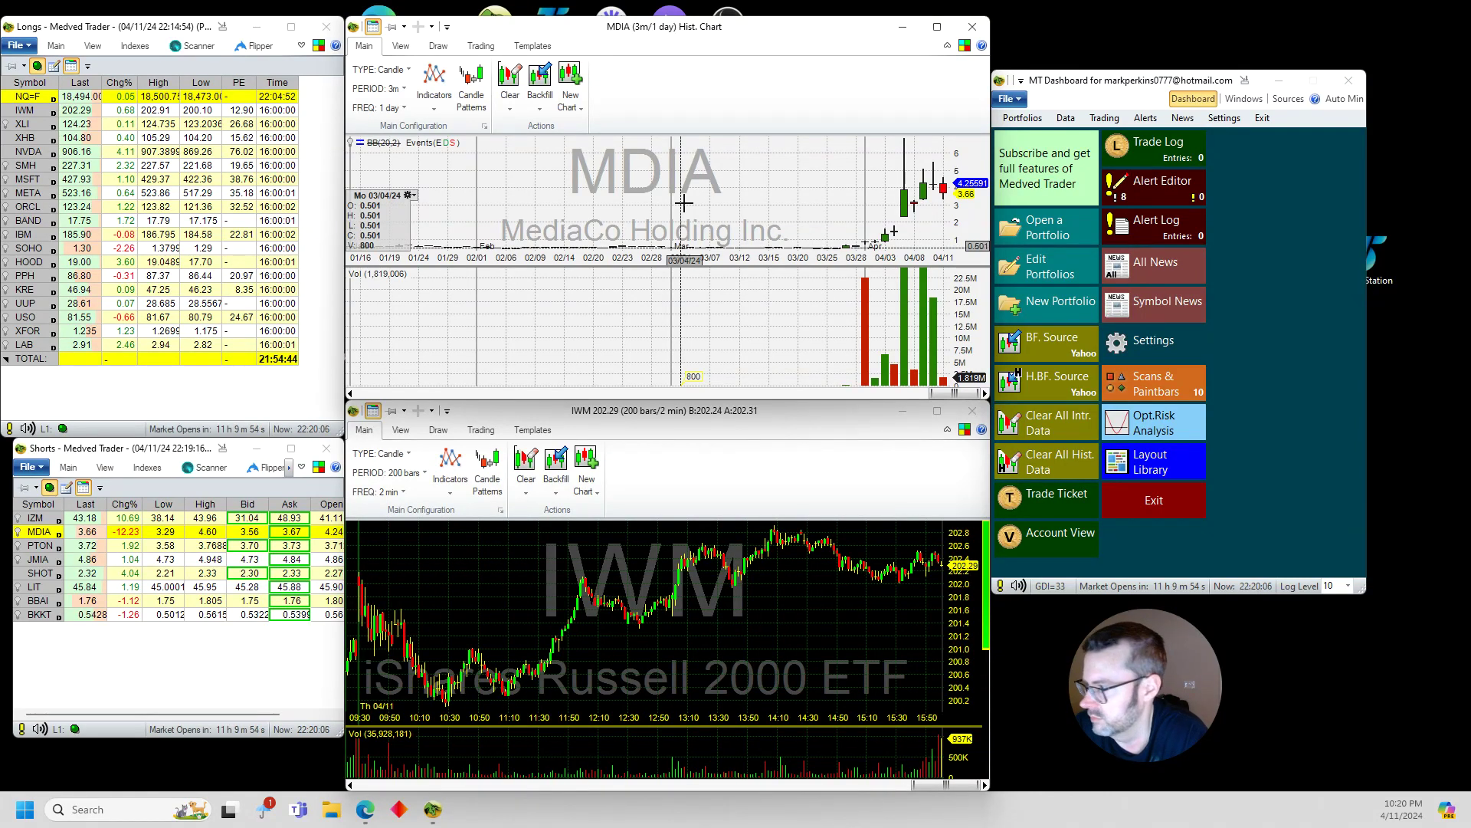
# Chart LAB from the Longs list on a 1-year daily period, viewed full-screen, then restored.
pyautogui.click(35, 345)
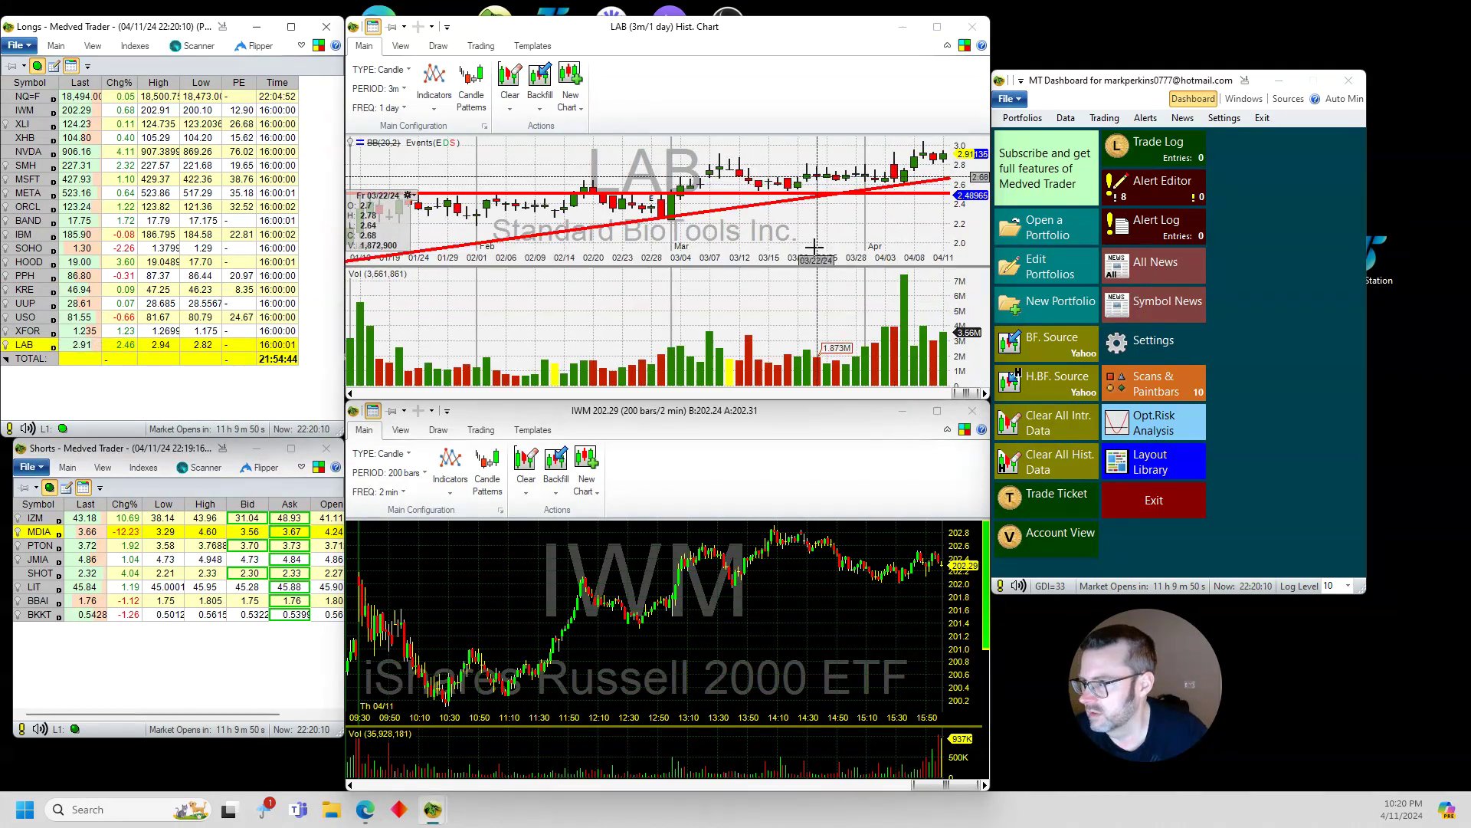
pyautogui.click(398, 90)
pyautogui.click(414, 268)
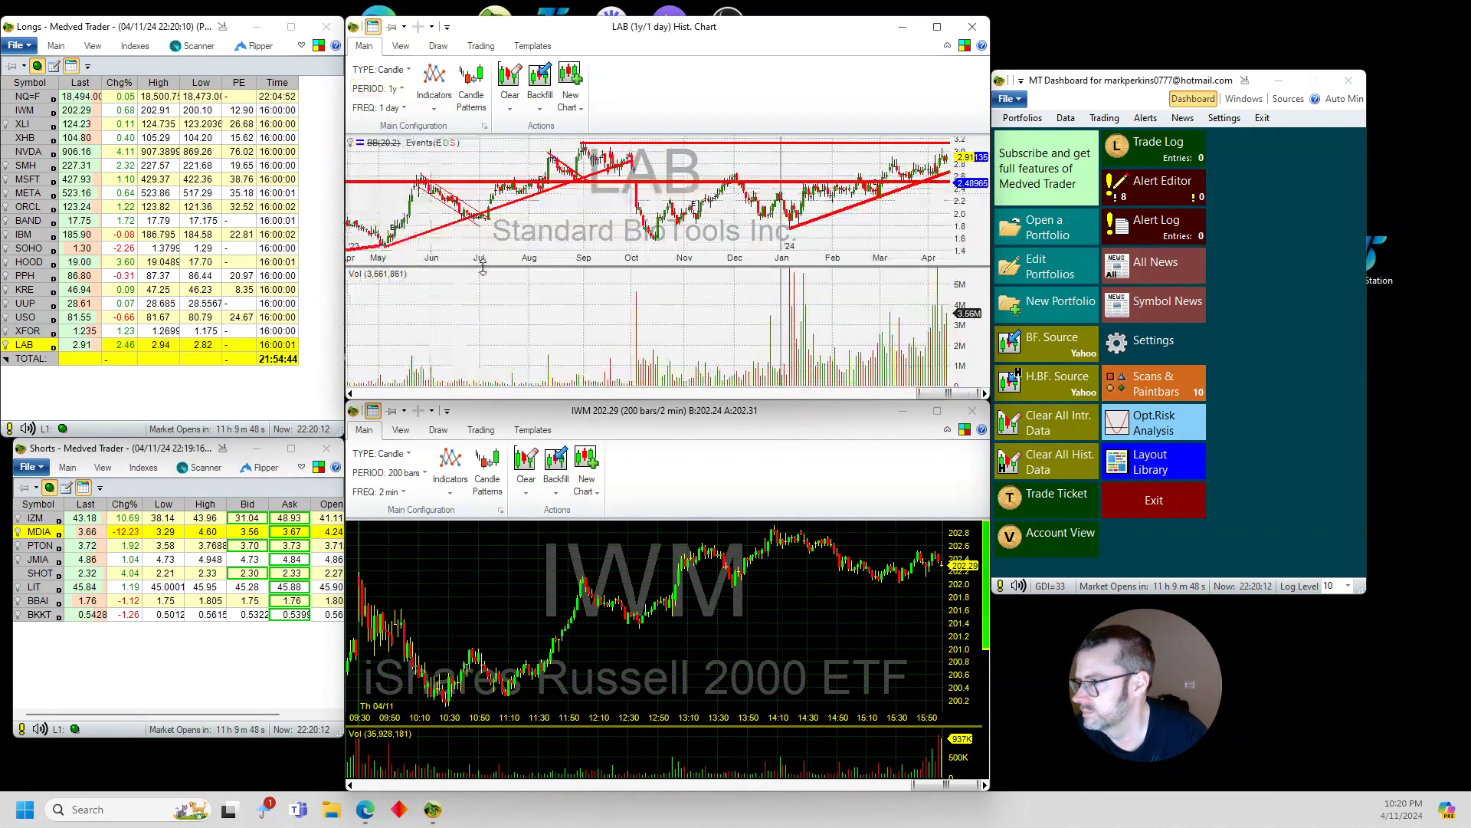
pyautogui.click(938, 27)
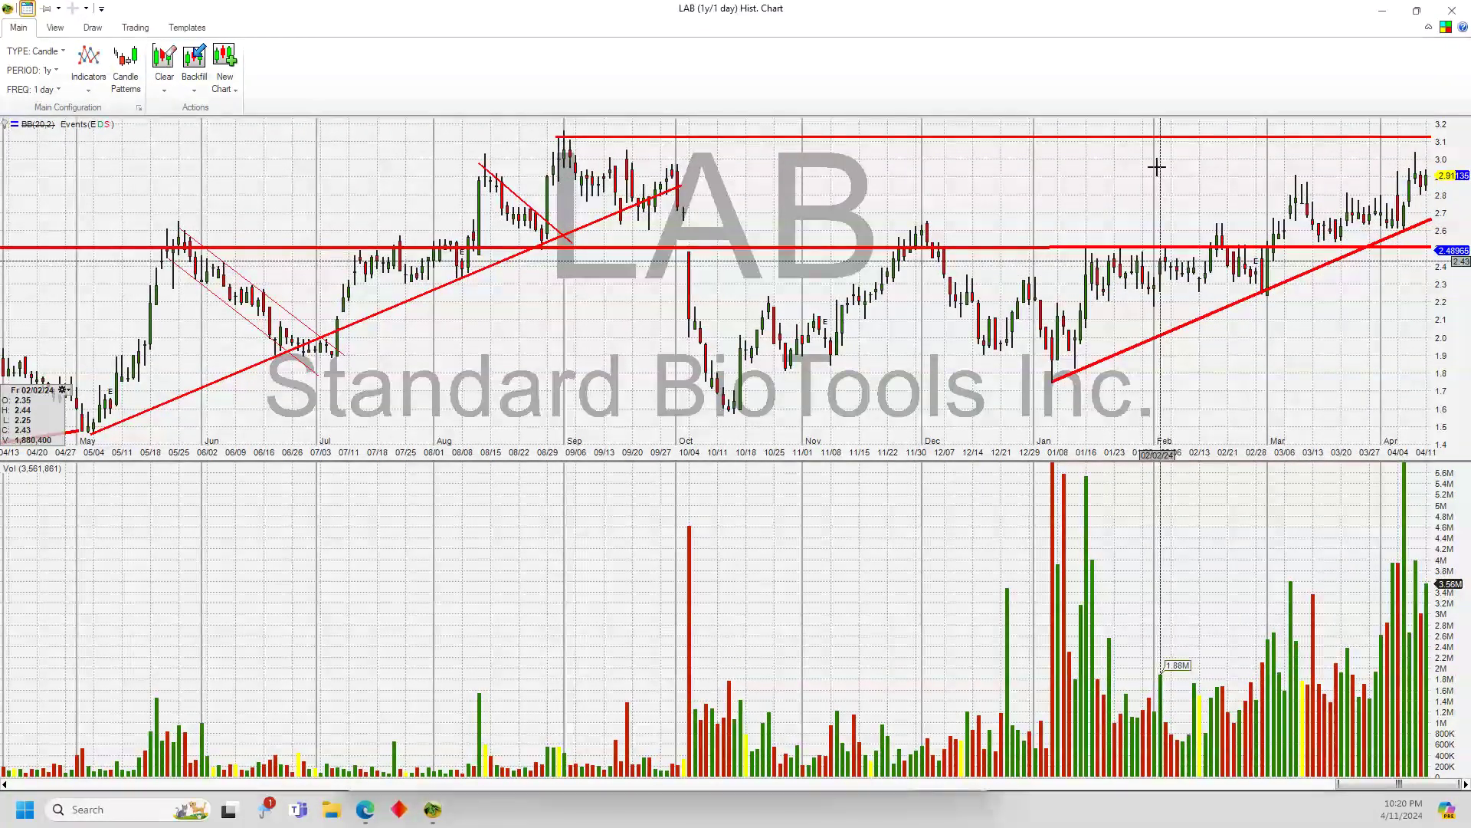
pyautogui.click(1417, 11)
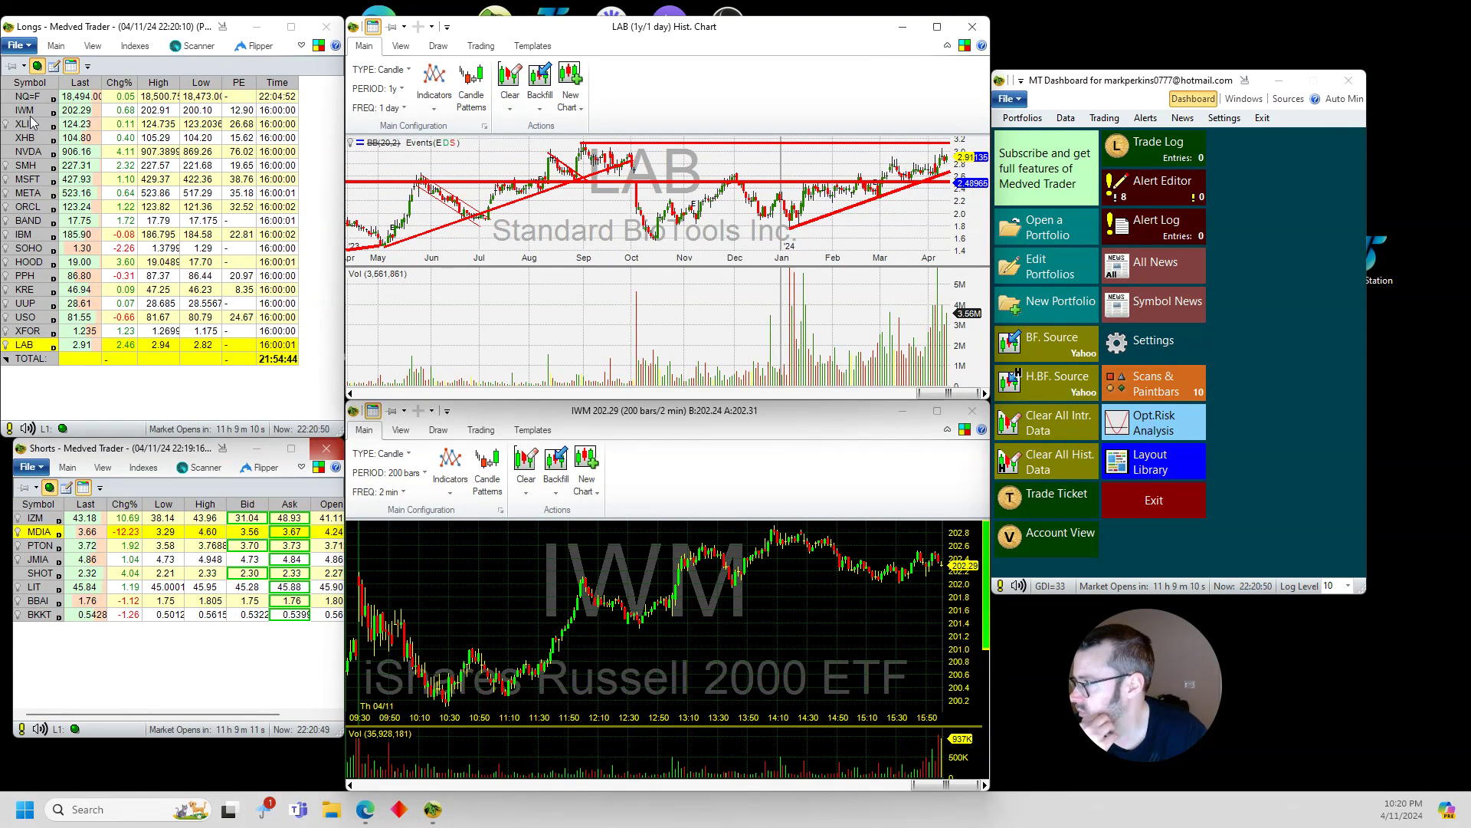
# Chart MSFT from the Longs list, trying 6 months before settling on a 3-month period.
pyautogui.click(35, 181)
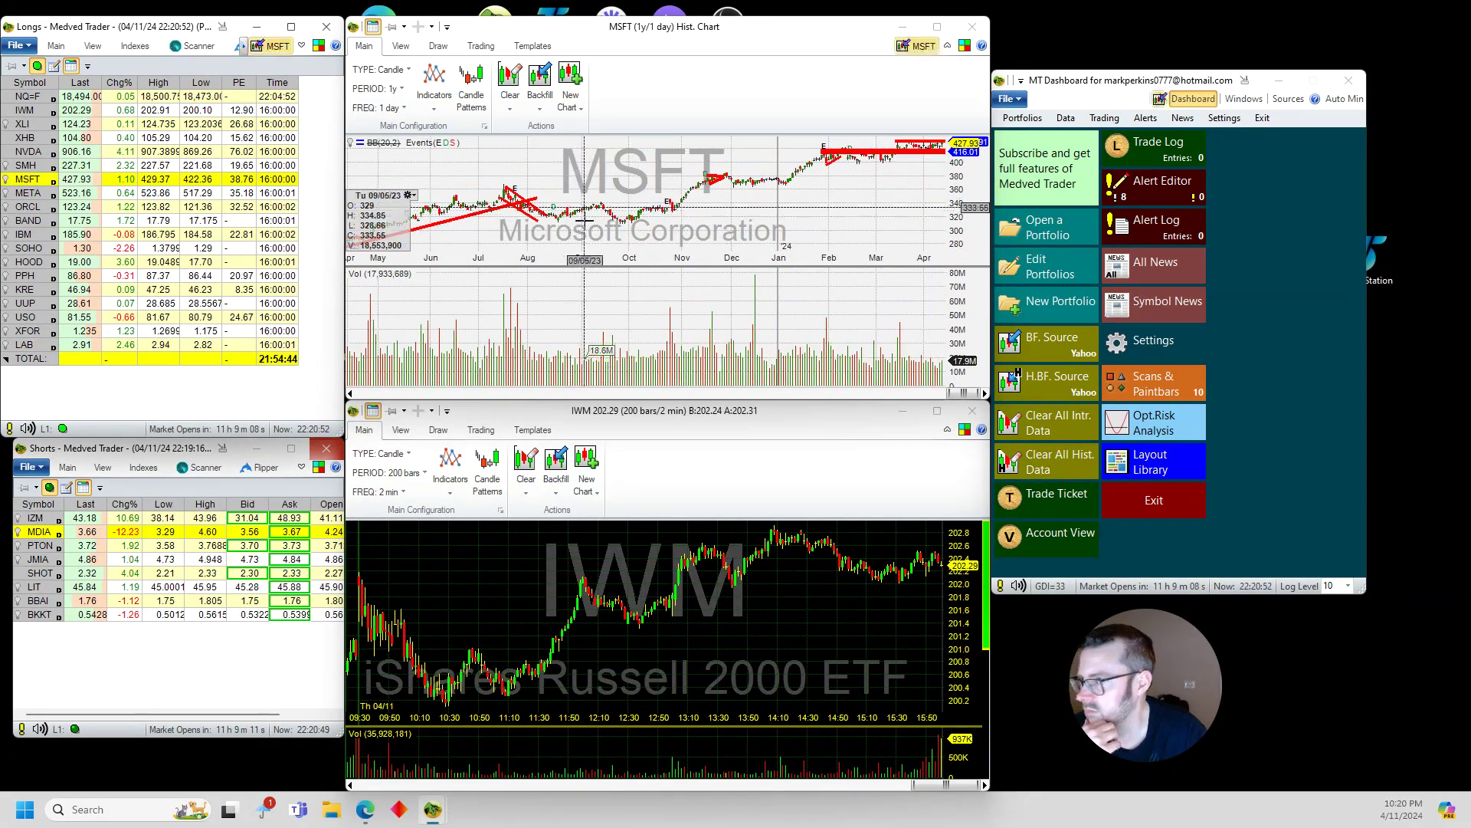
pyautogui.click(378, 88)
pyautogui.click(414, 165)
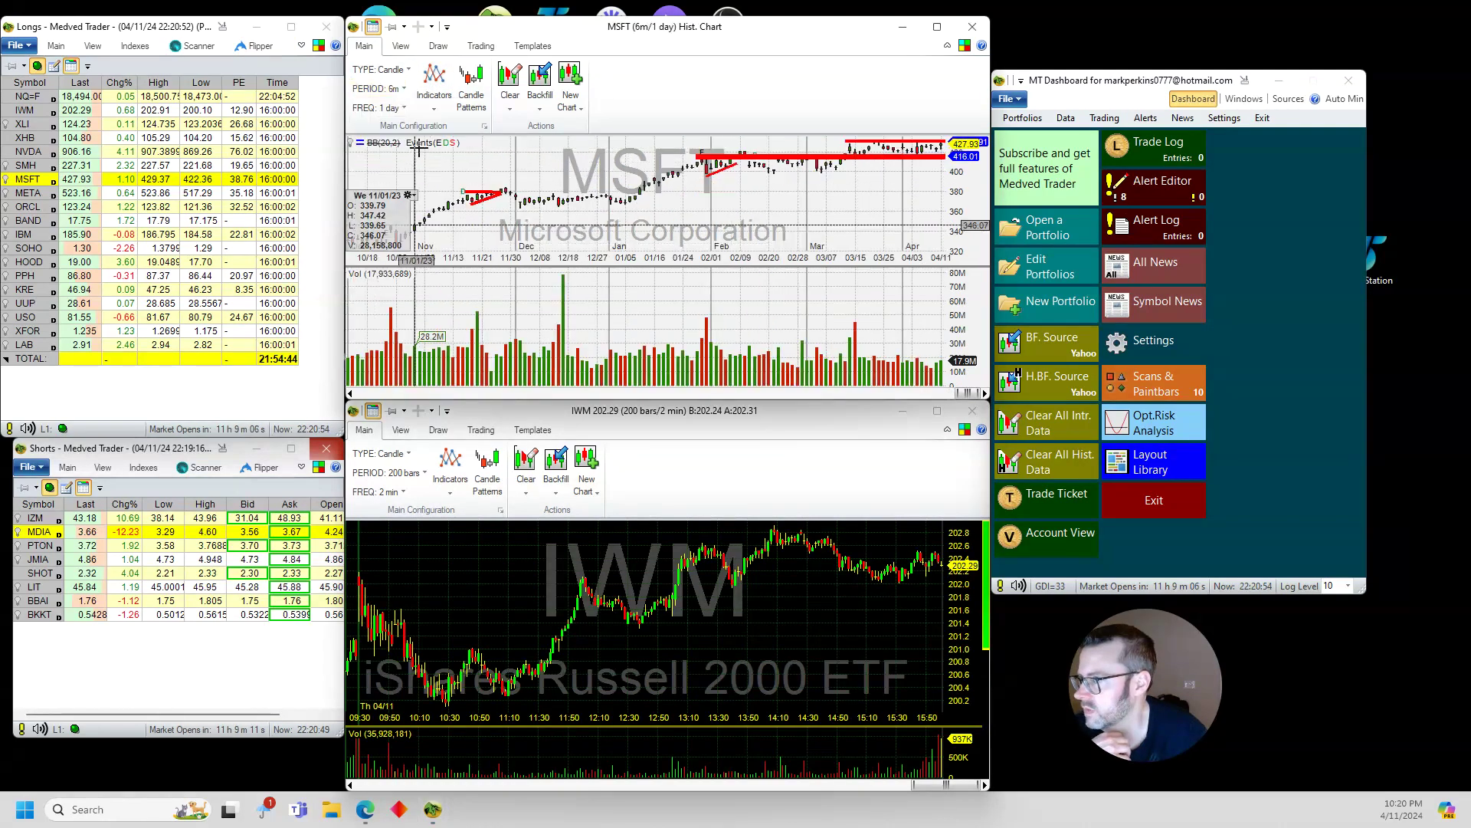
pyautogui.click(377, 88)
pyautogui.click(401, 148)
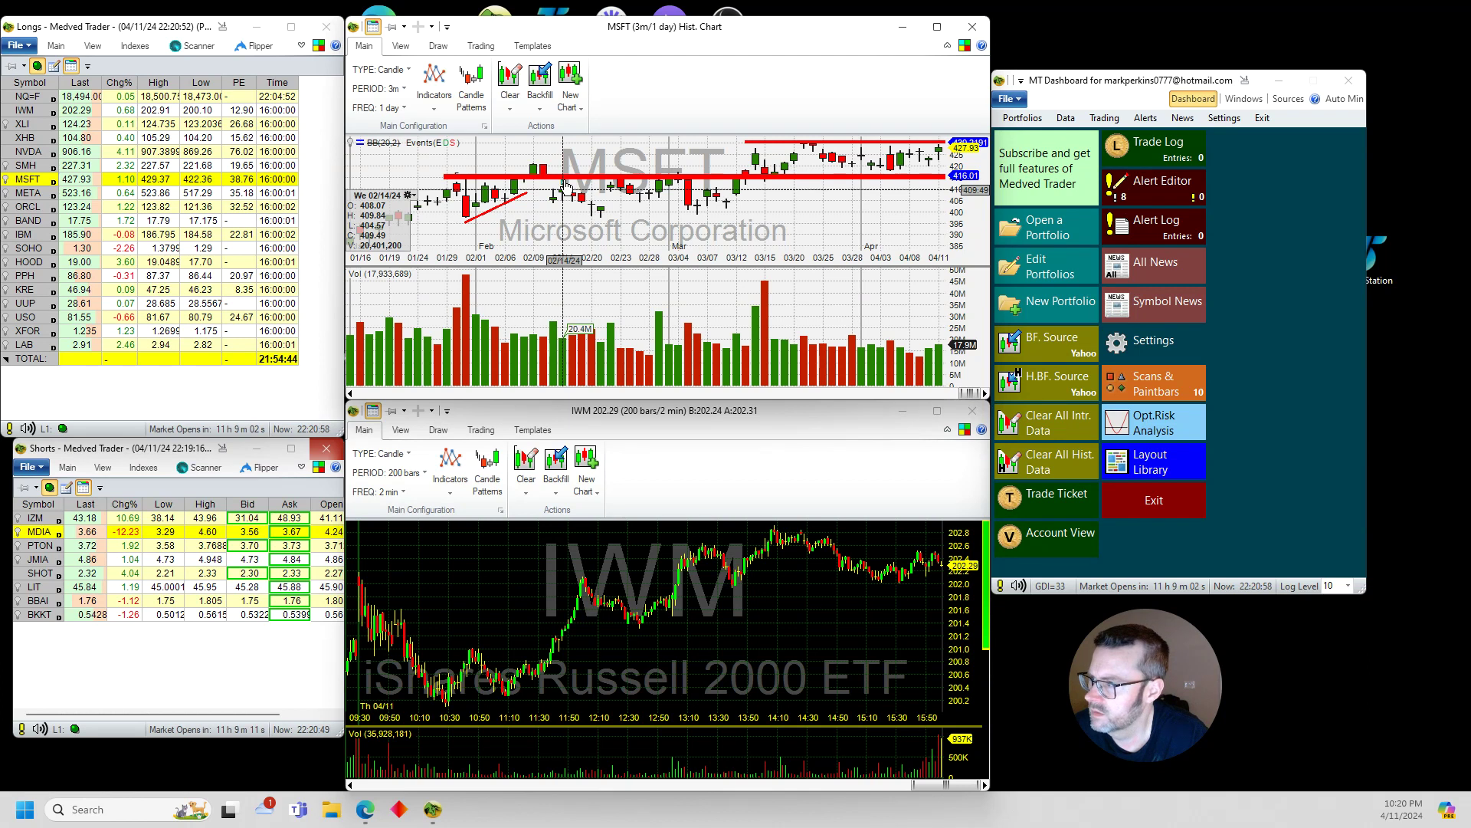
# Chart META full-screen, measure its pullback from the 04/05 high, then switch the symbol to GOOGL.
pyautogui.click(44, 197)
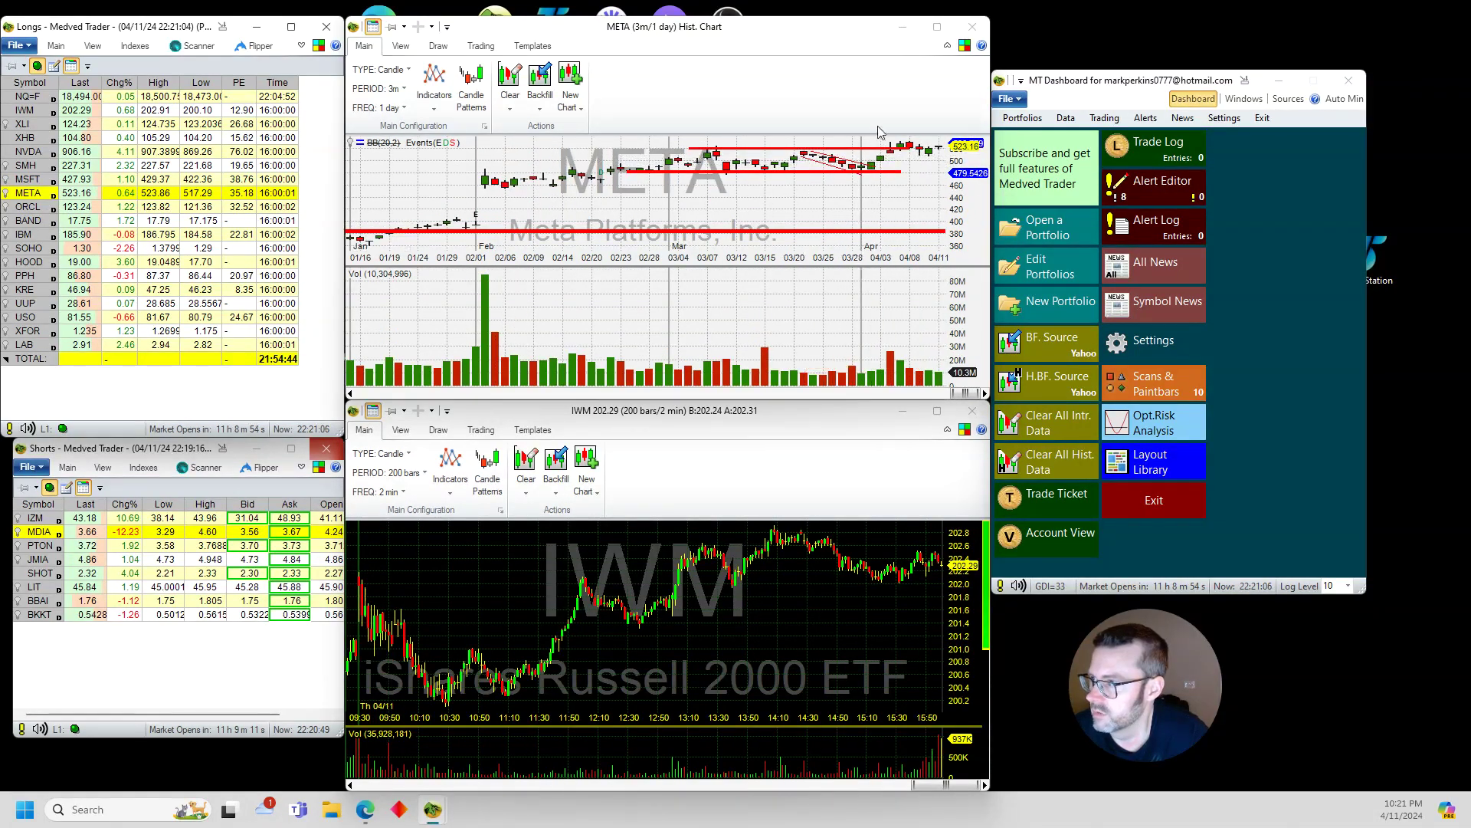
pyautogui.click(937, 27)
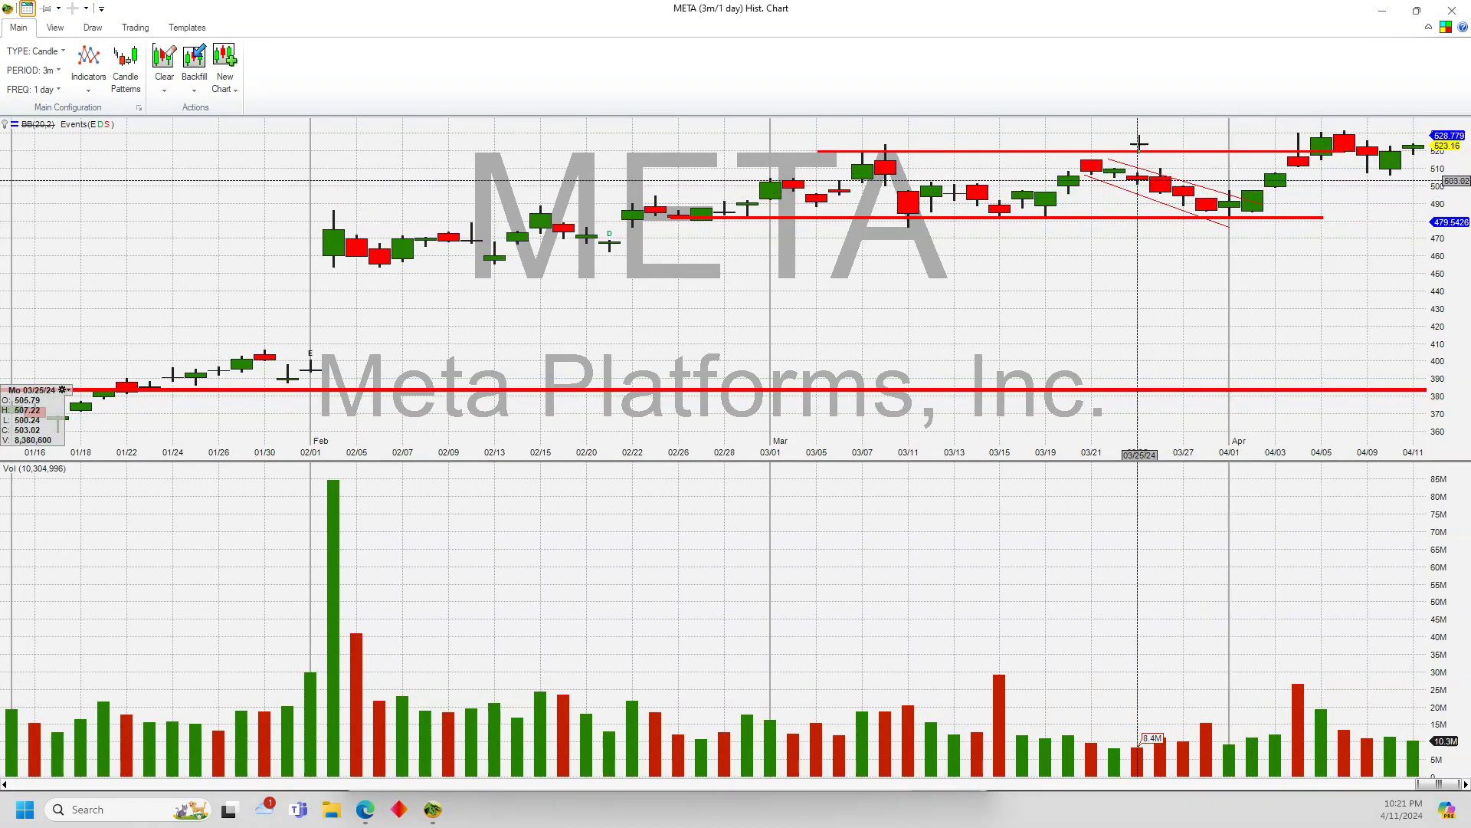
pyautogui.moveTo(1332, 127); pyautogui.dragTo(1391, 164)
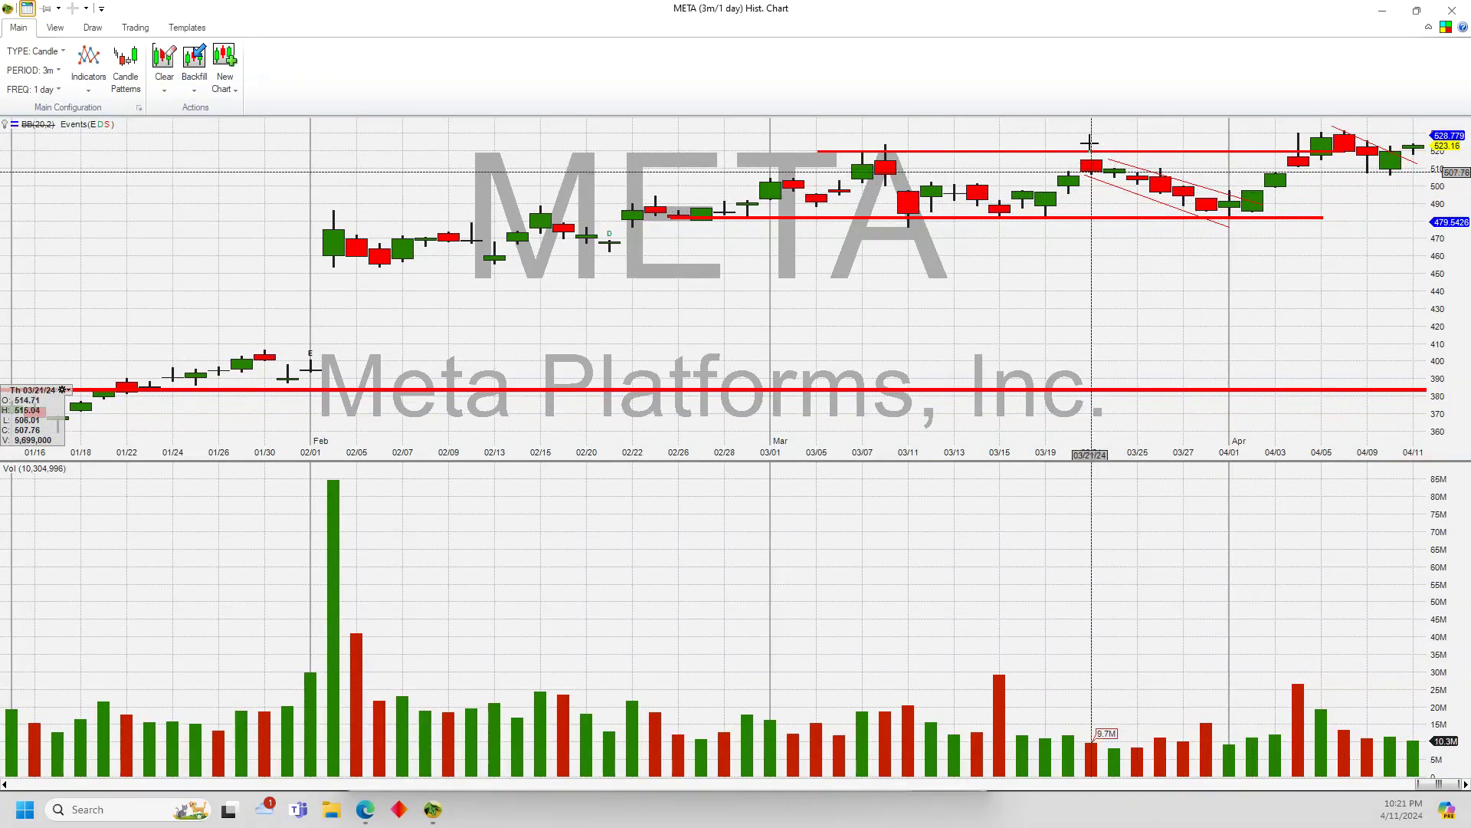
pyautogui.write('GOOGL')
pyautogui.press('Return')
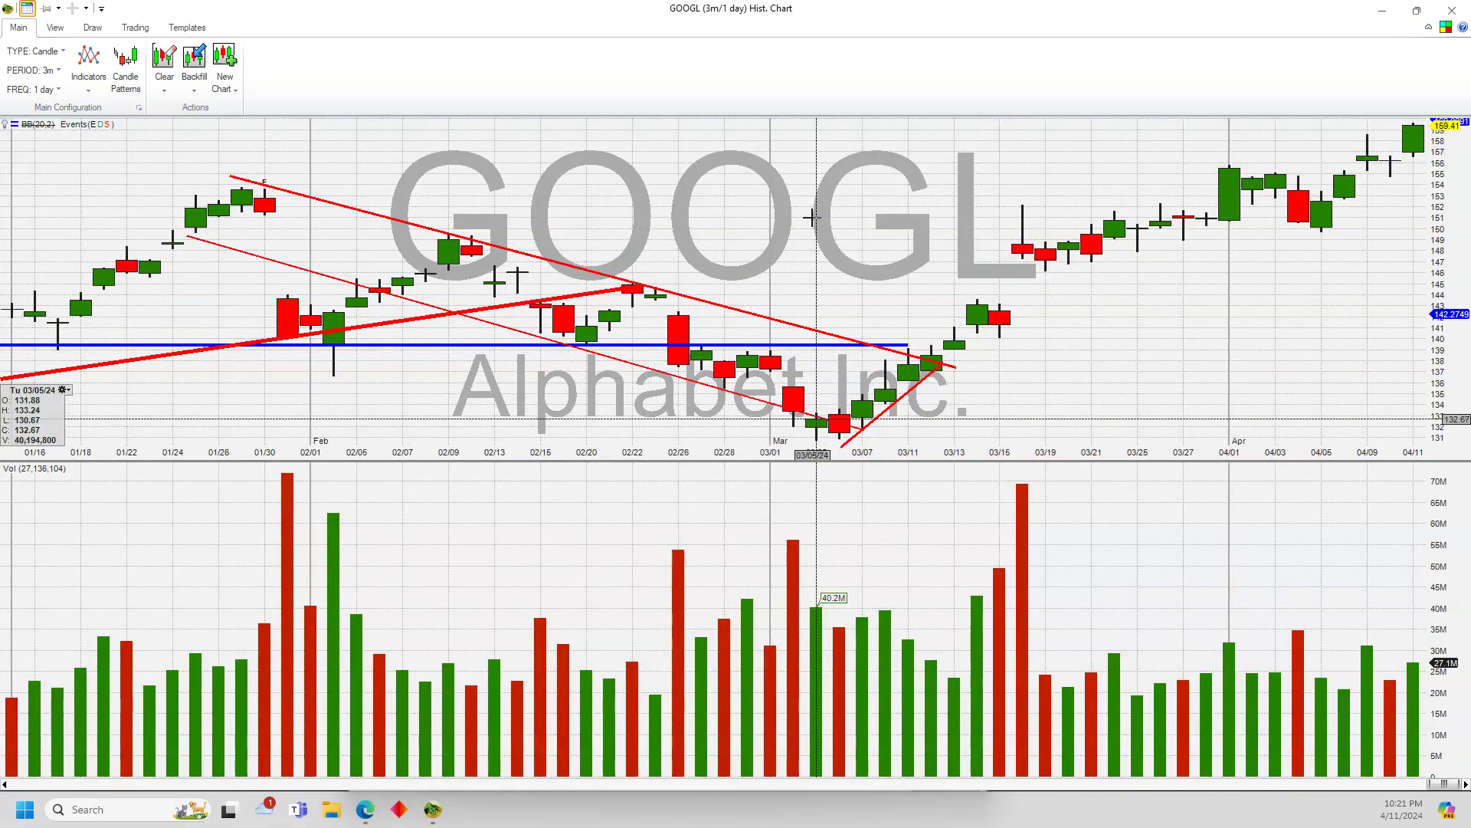
# Widen the GOOGL chart to a 6-month daily period and restore its window size.
pyautogui.click(31, 69)
pyautogui.click(30, 147)
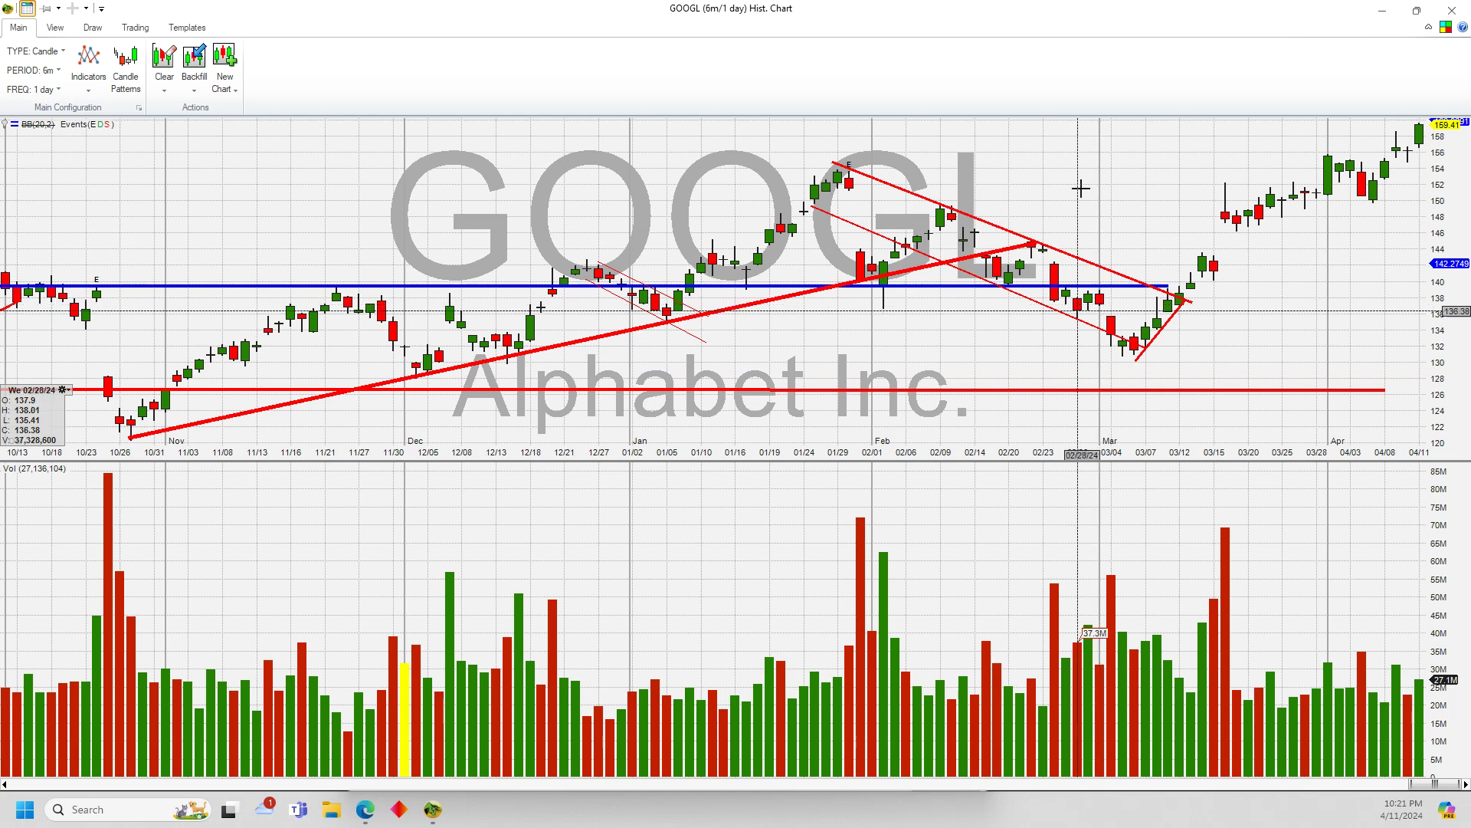
pyautogui.click(1418, 12)
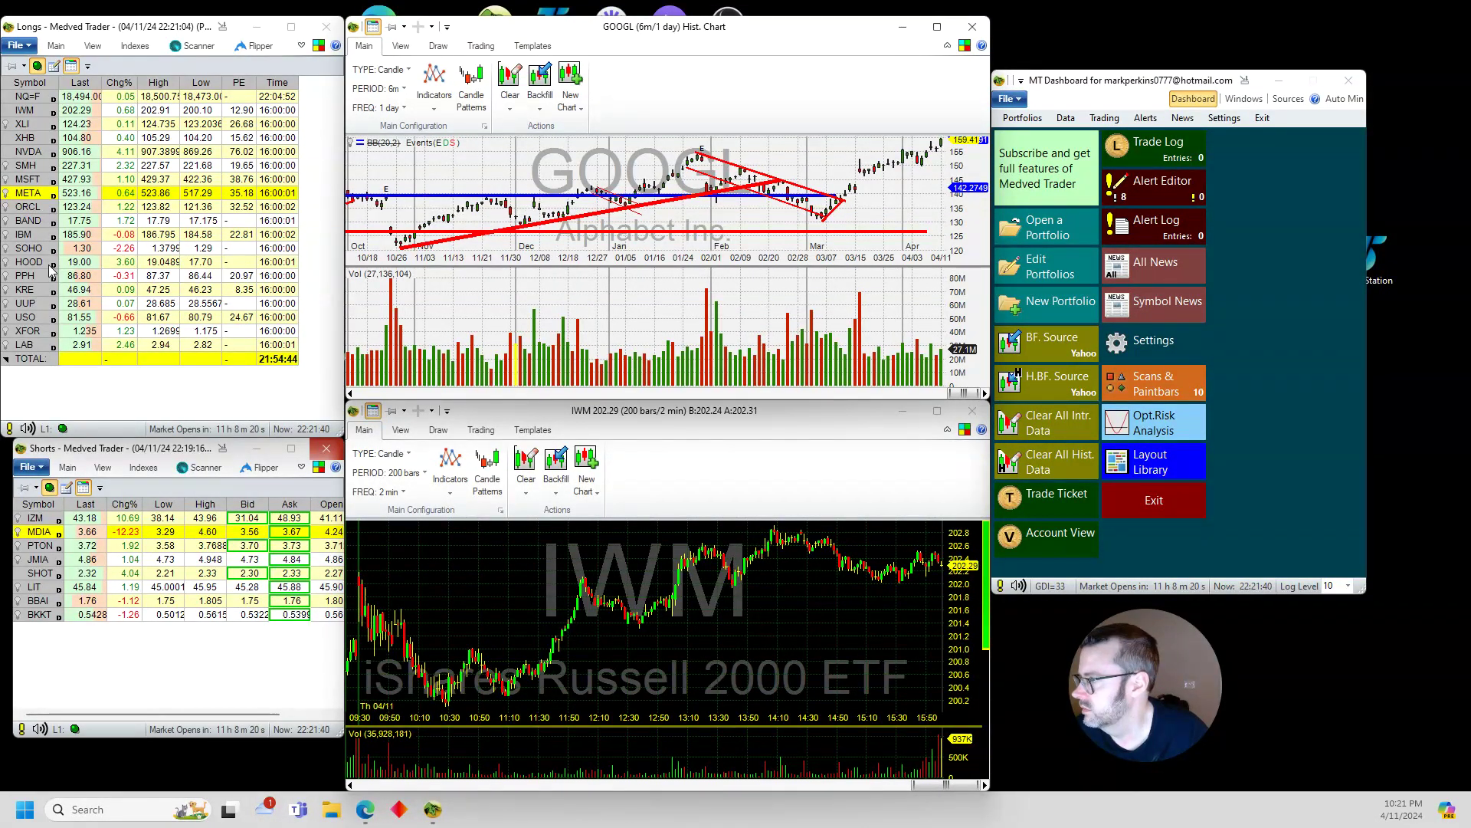
# Chart USO from the Longs list and close the Shorts watchlist, briefly reopening the Shorts portfolio.
pyautogui.click(46, 319)
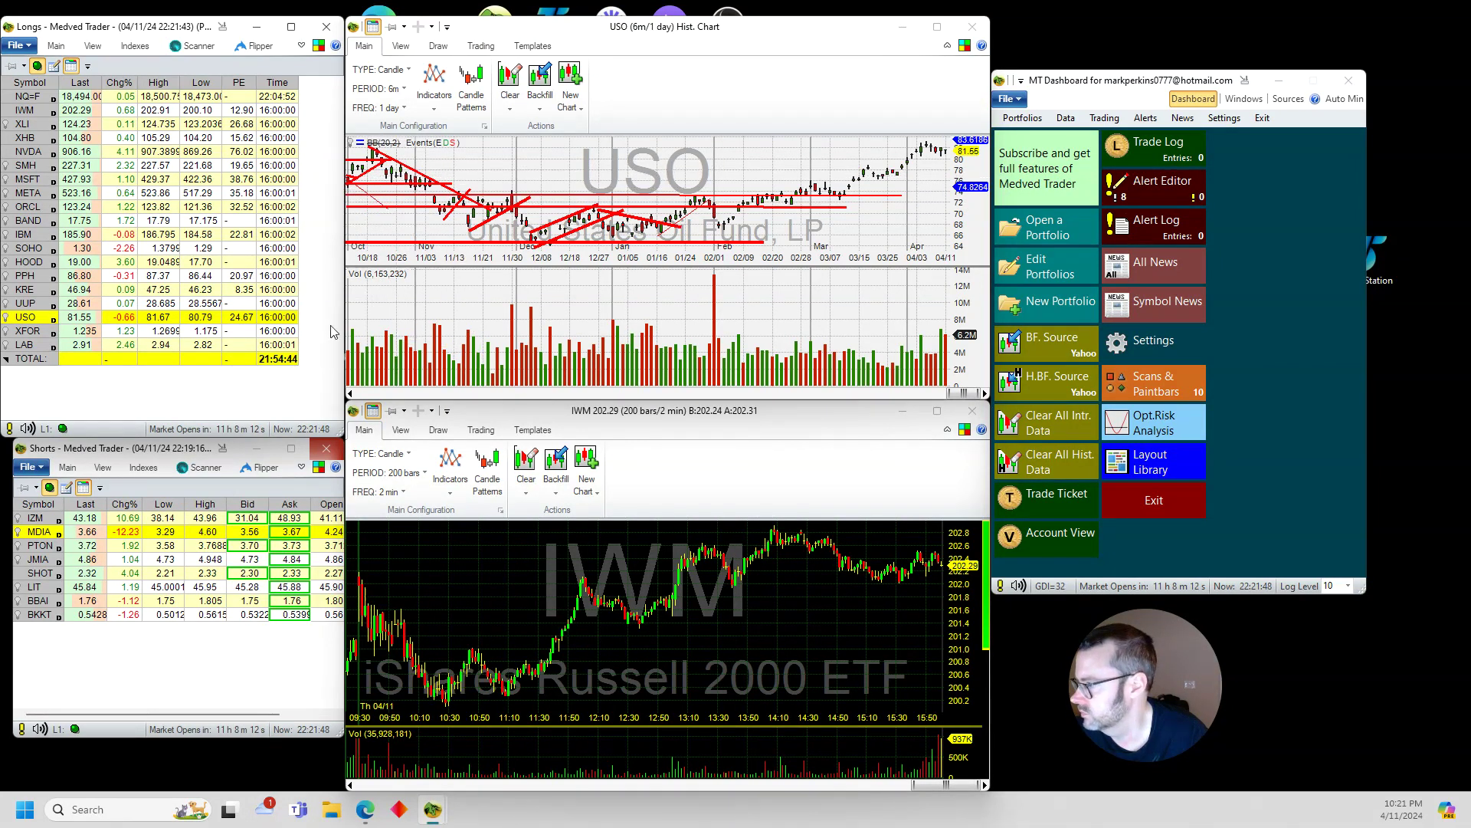
pyautogui.click(337, 455)
pyautogui.click(1064, 234)
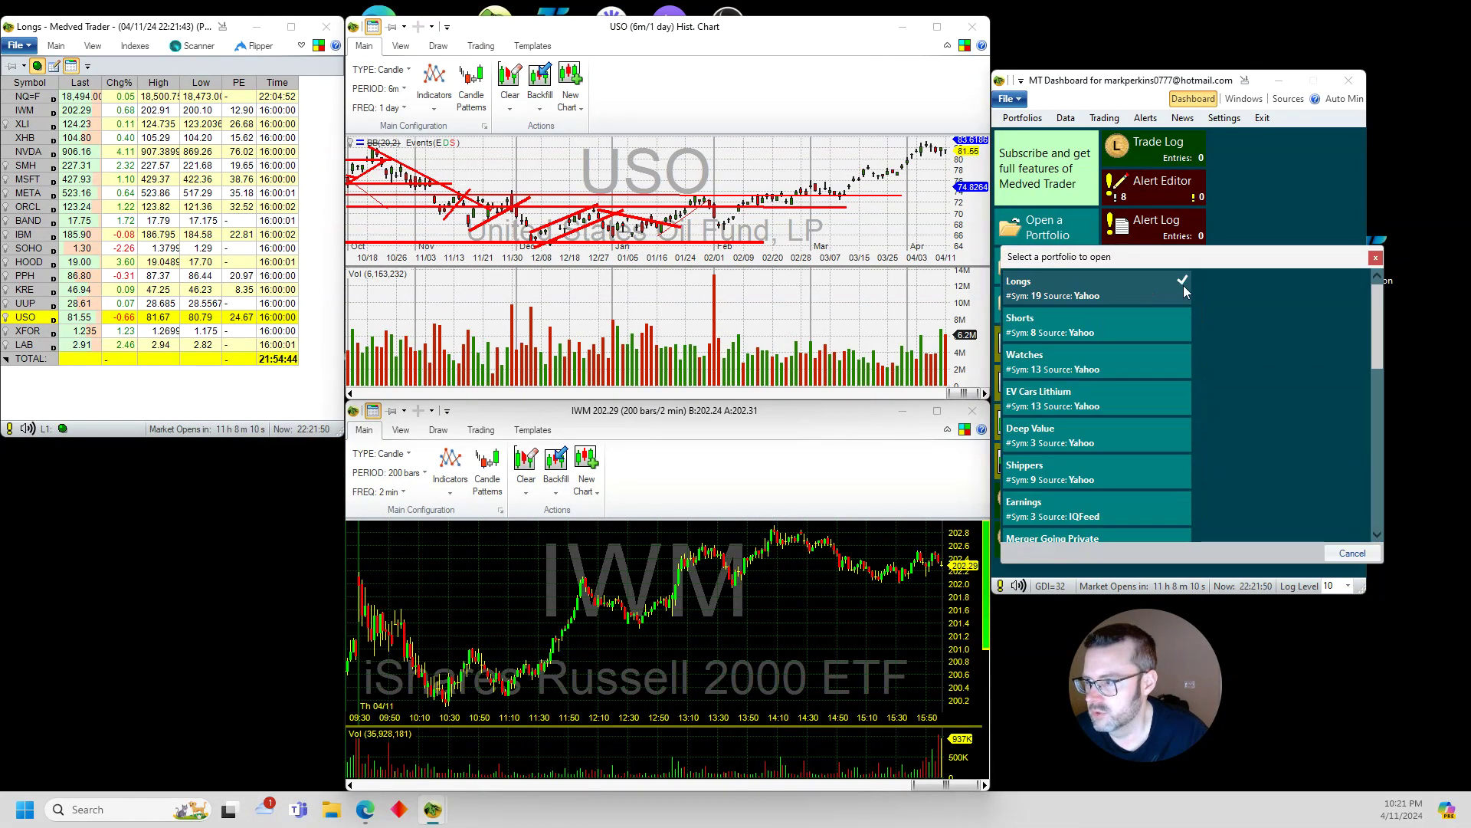
pyautogui.scroll(-5, 1127, 405)
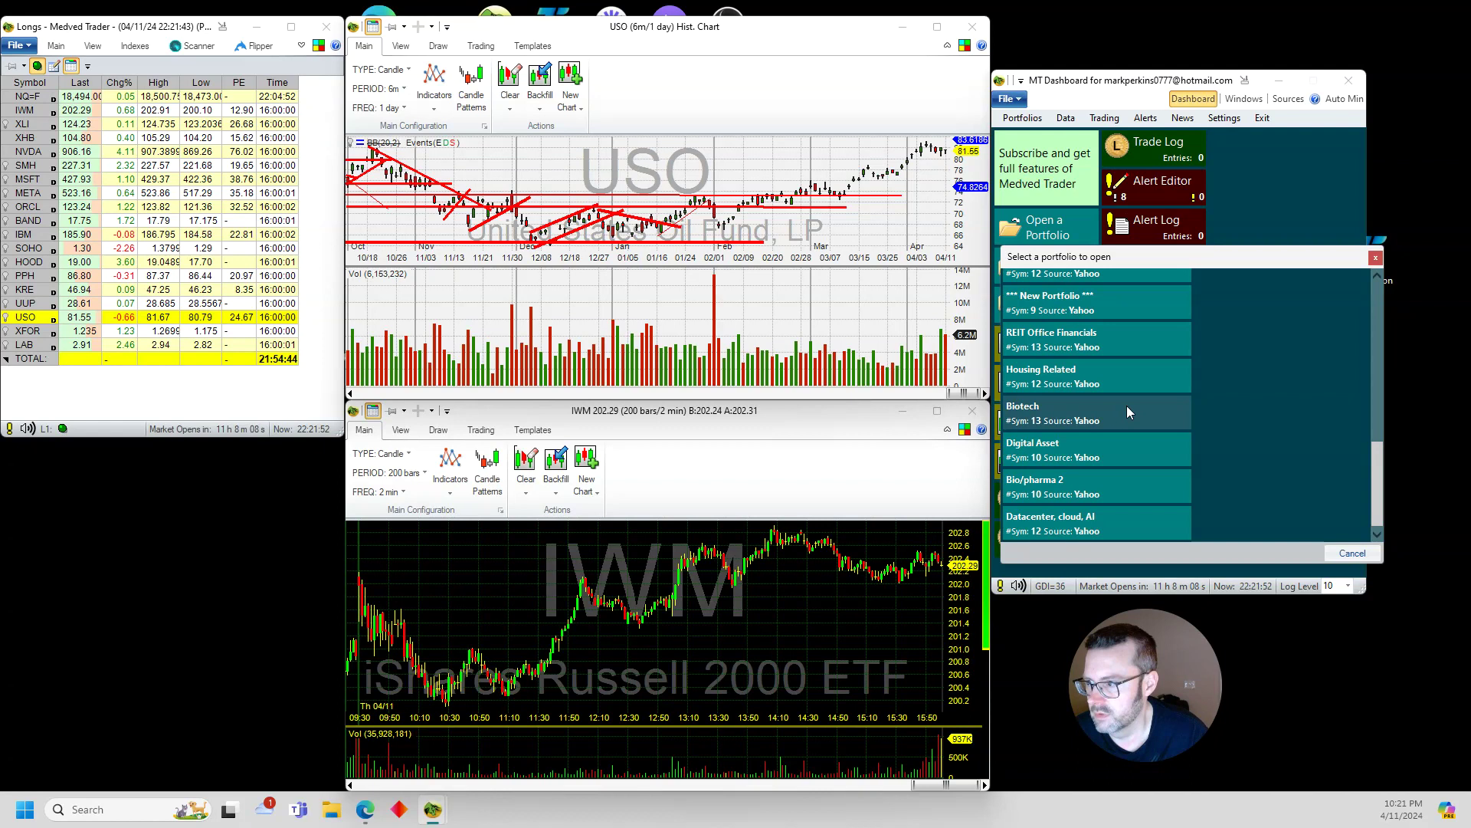
pyautogui.scroll(5, 1127, 406)
pyautogui.click(1083, 322)
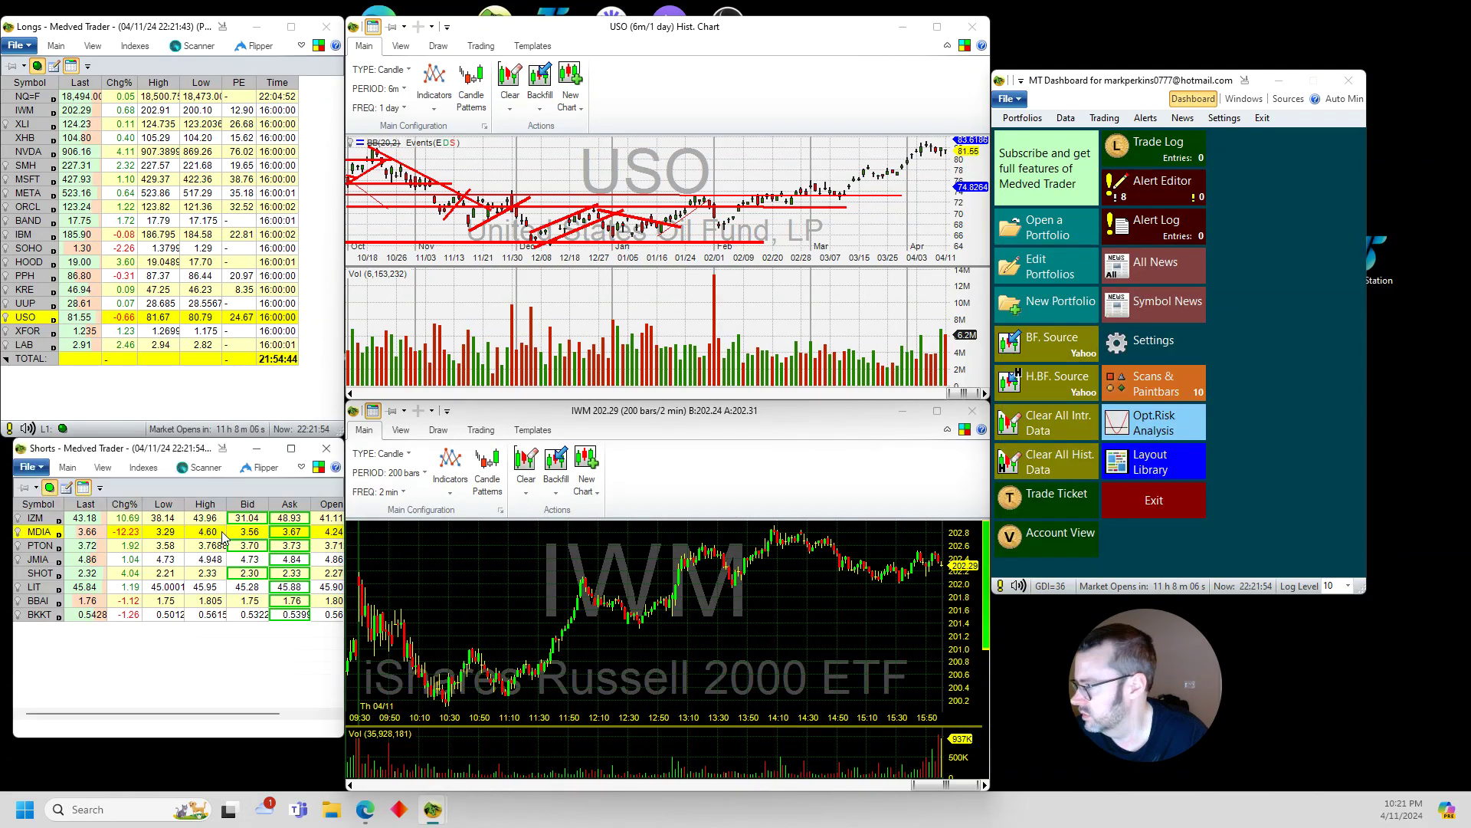
# Open the Biotech portfolio and chart its first stock, NKTR.
pyautogui.click(1083, 244)
pyautogui.scroll(-5, 1113, 389)
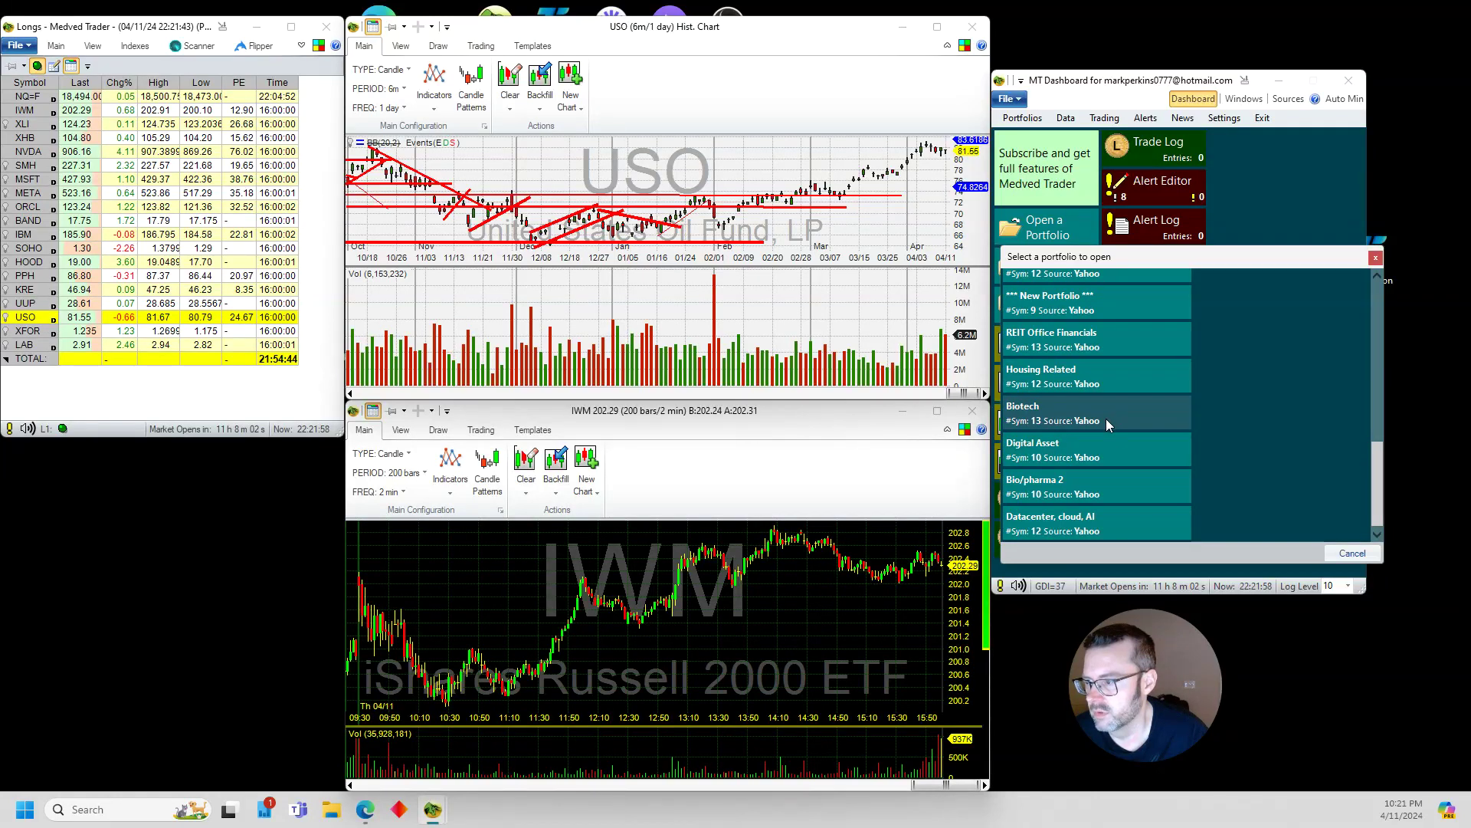
pyautogui.click(1106, 418)
pyautogui.click(47, 523)
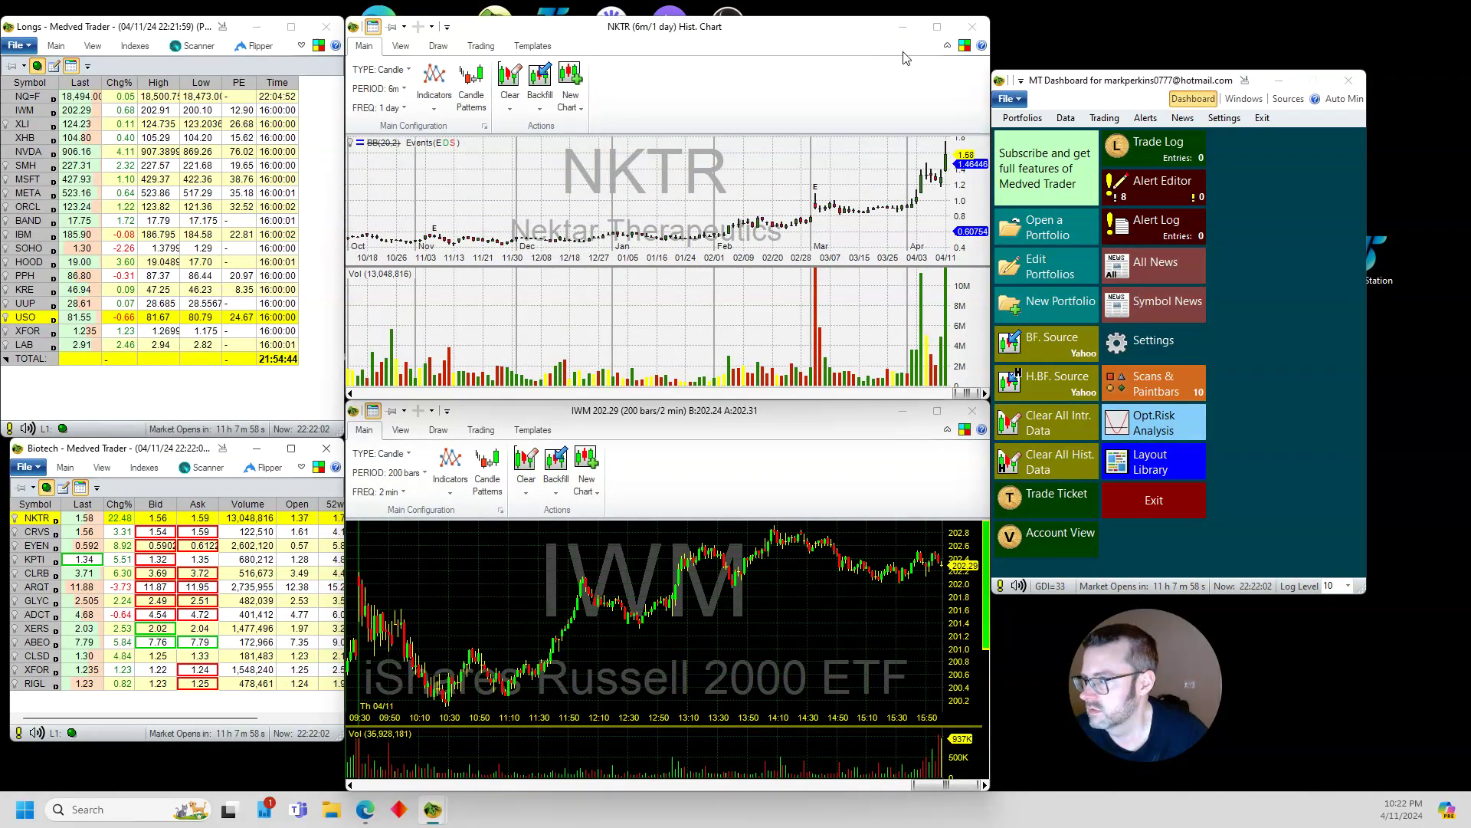
# Draw a falling red trendline off NKTR's April high on the full-screen chart, restore it, close Biotech.
pyautogui.doubleClick(624, 185)
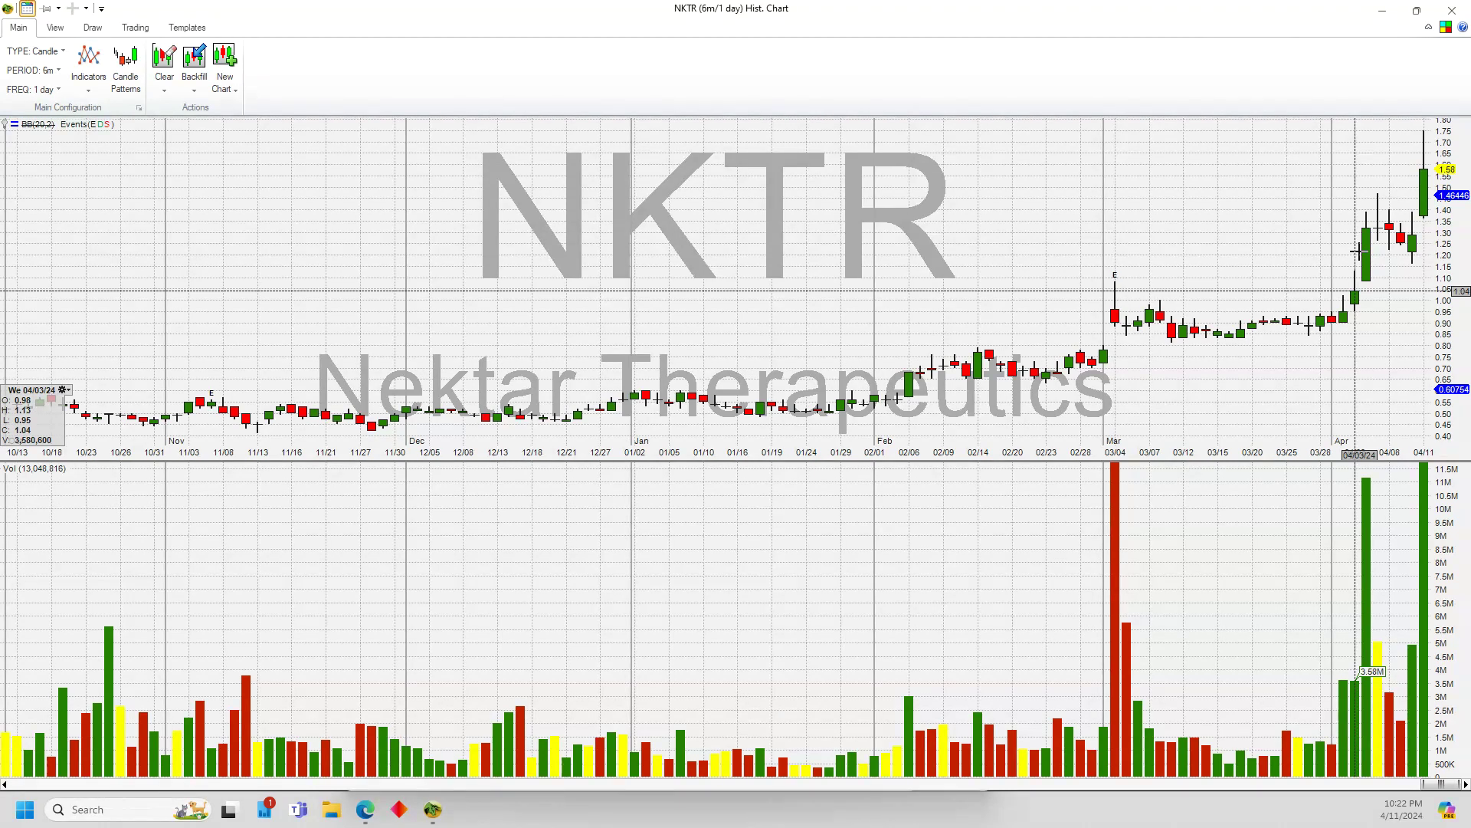
pyautogui.moveTo(1353, 182); pyautogui.dragTo(1431, 230)
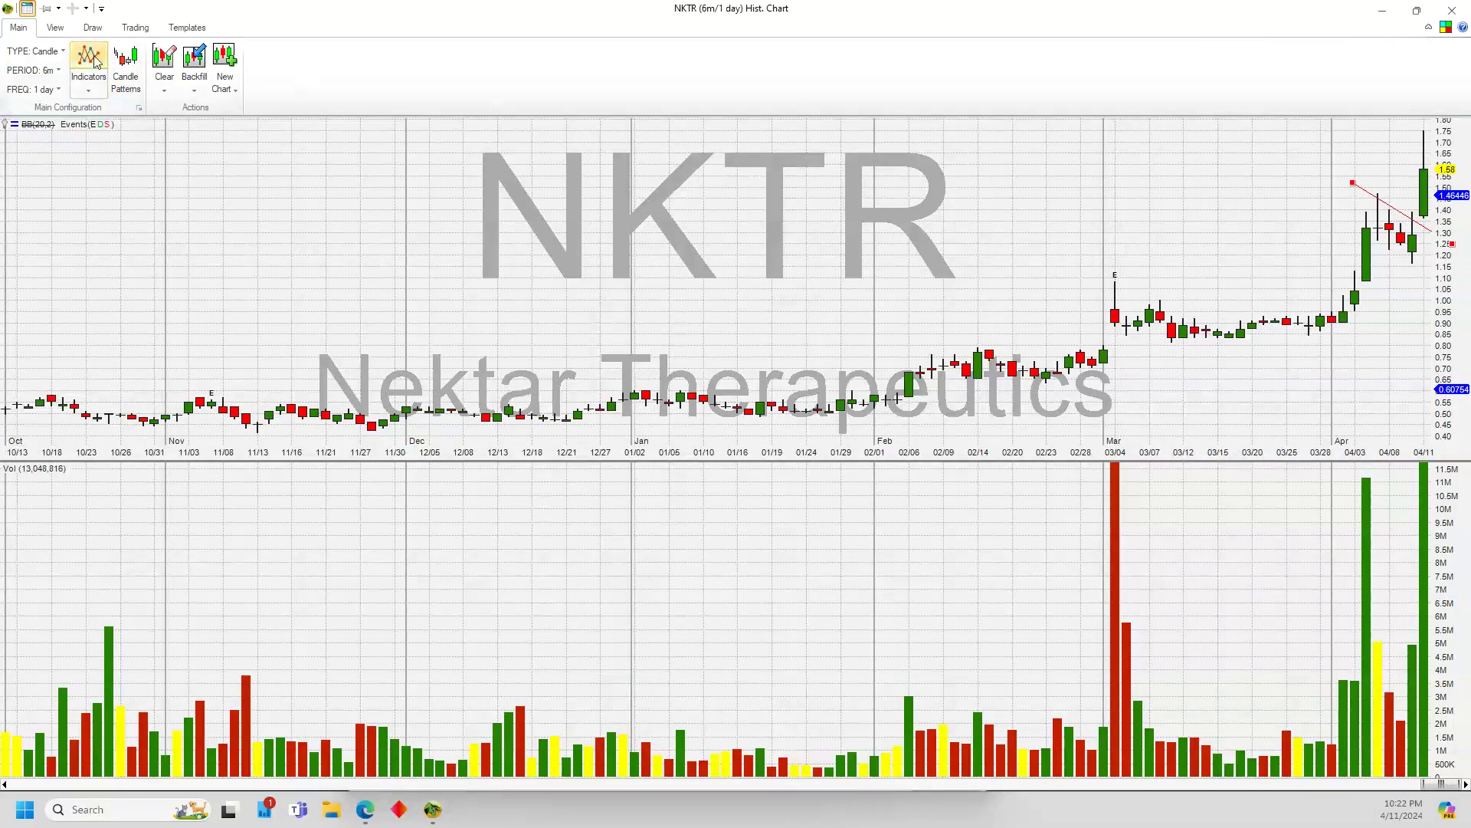
pyautogui.click(45, 69)
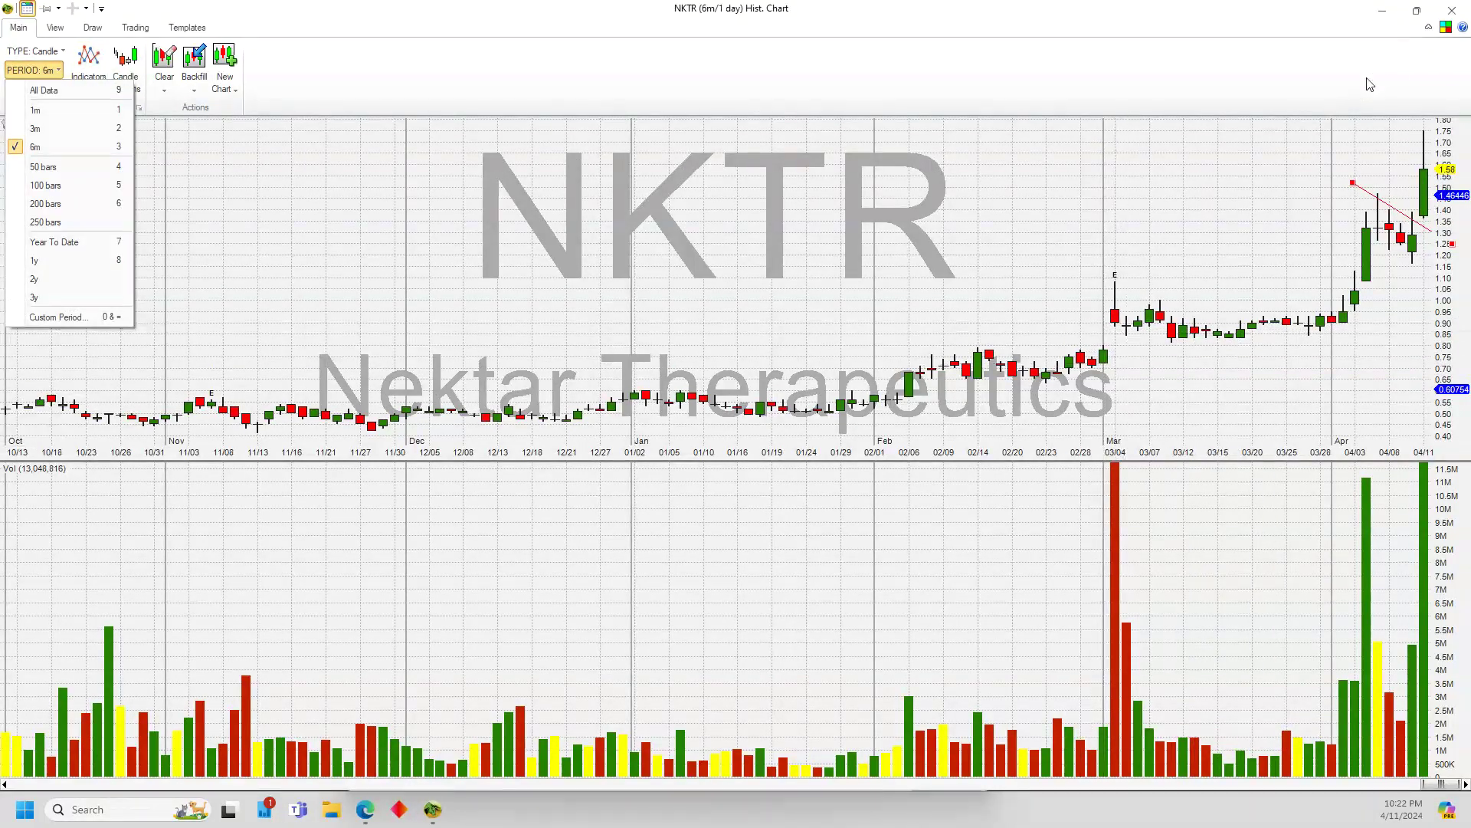
pyautogui.click(1417, 10)
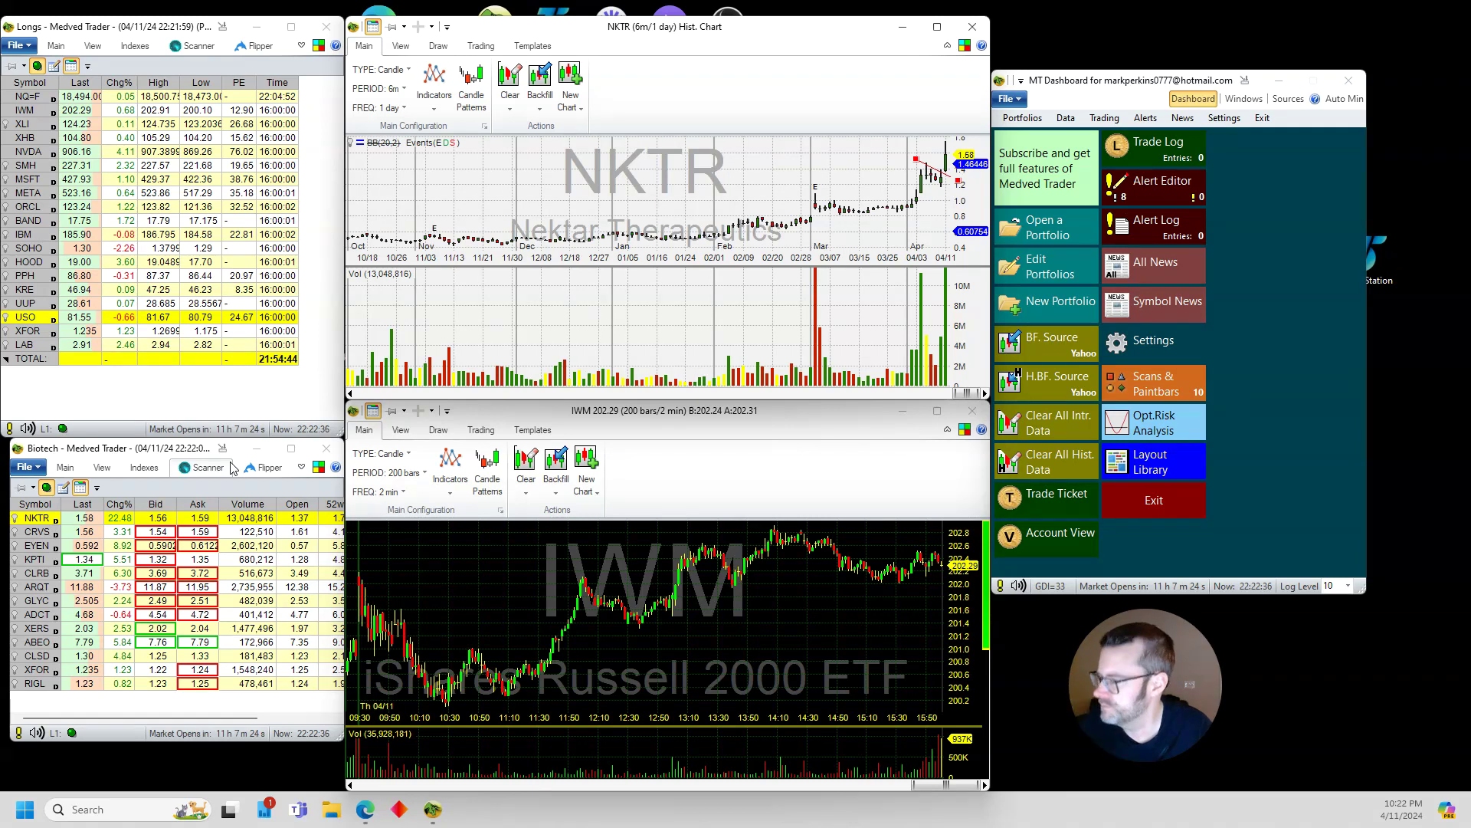
pyautogui.click(326, 448)
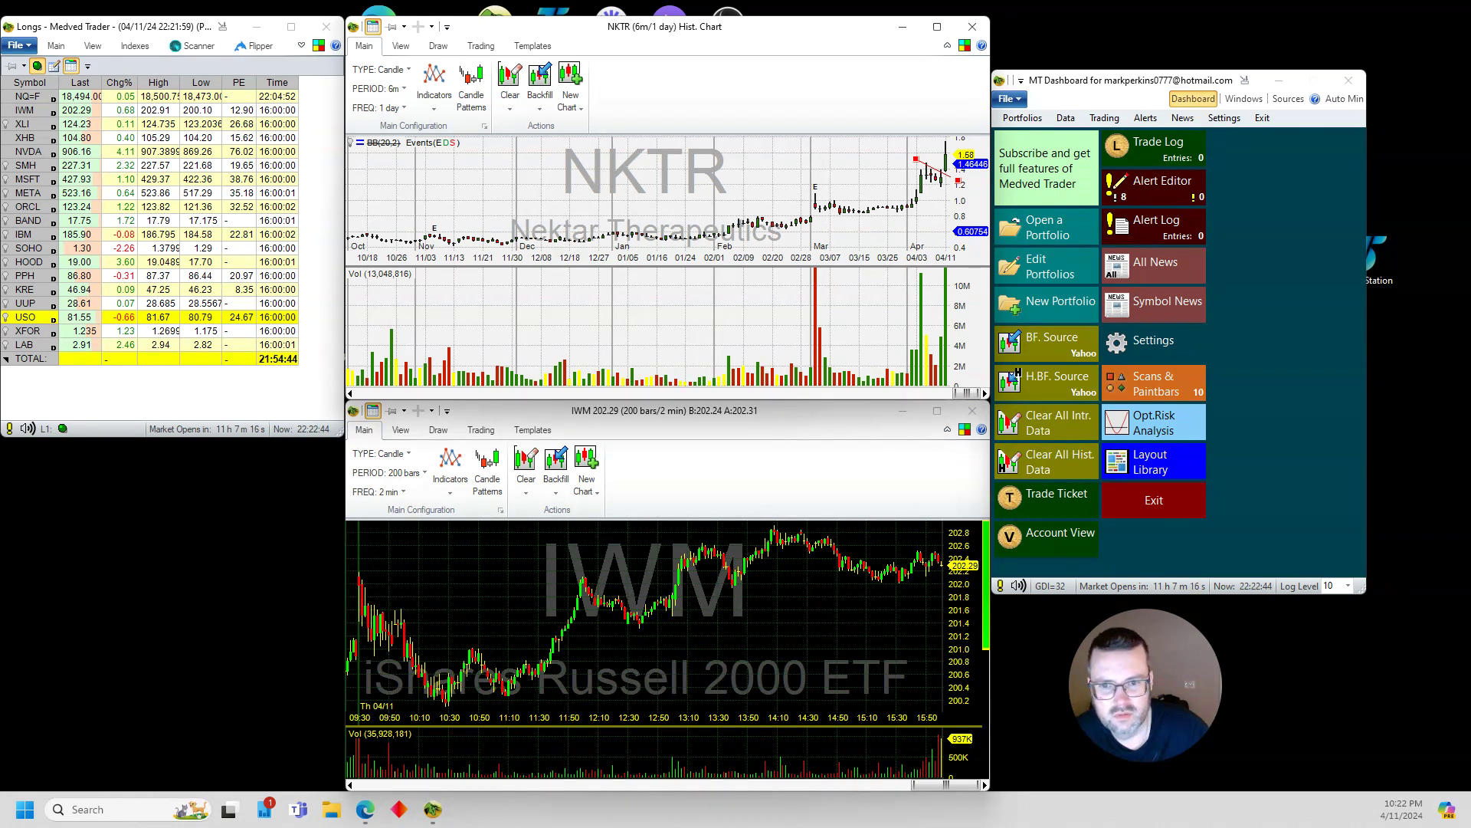
# Switch the chart symbol to RENT and review its 6-month daily candles full-screen, then restore.
pyautogui.write('RENT')
pyautogui.press('Return')
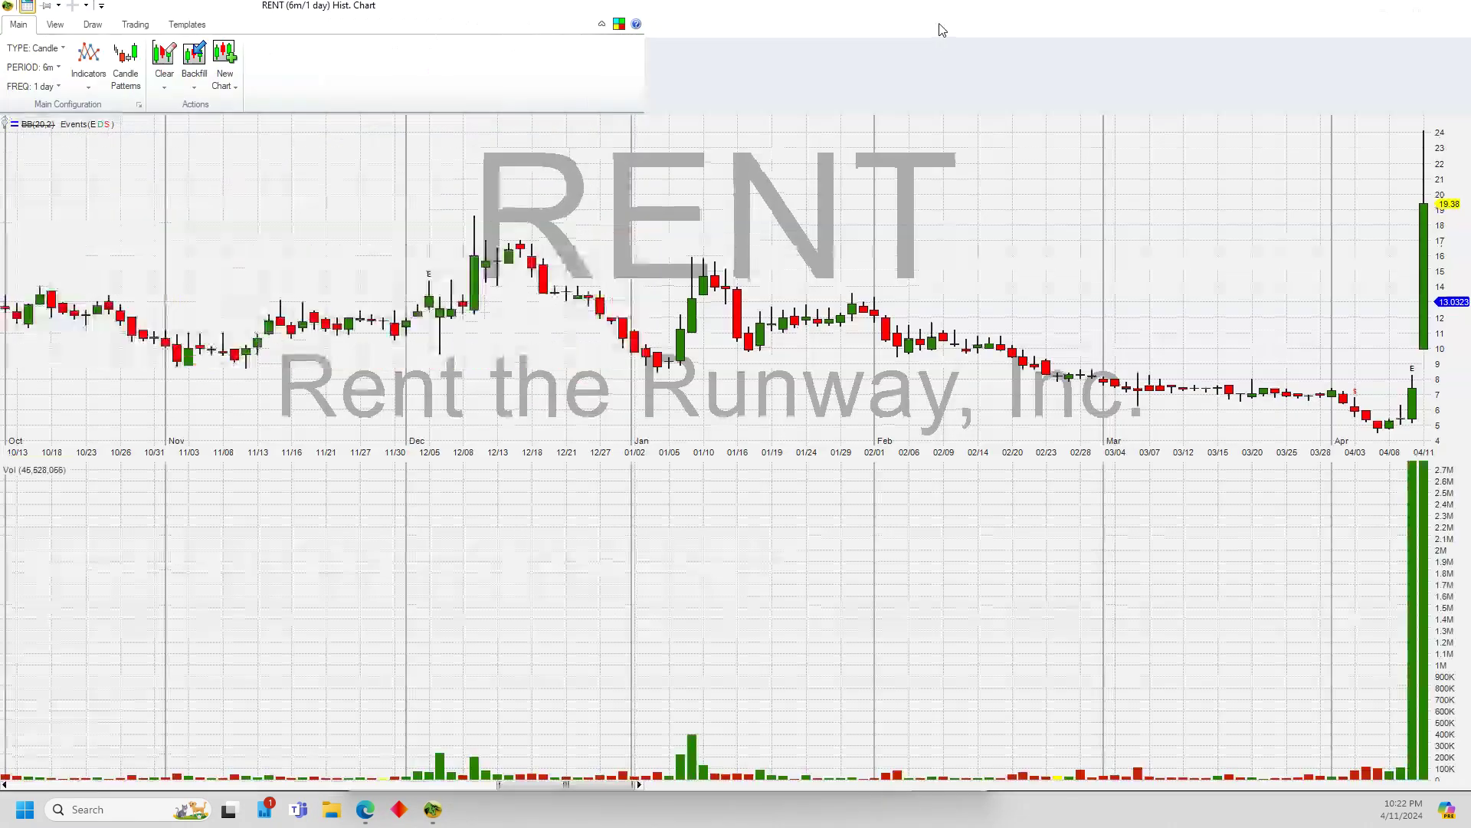
pyautogui.click(937, 27)
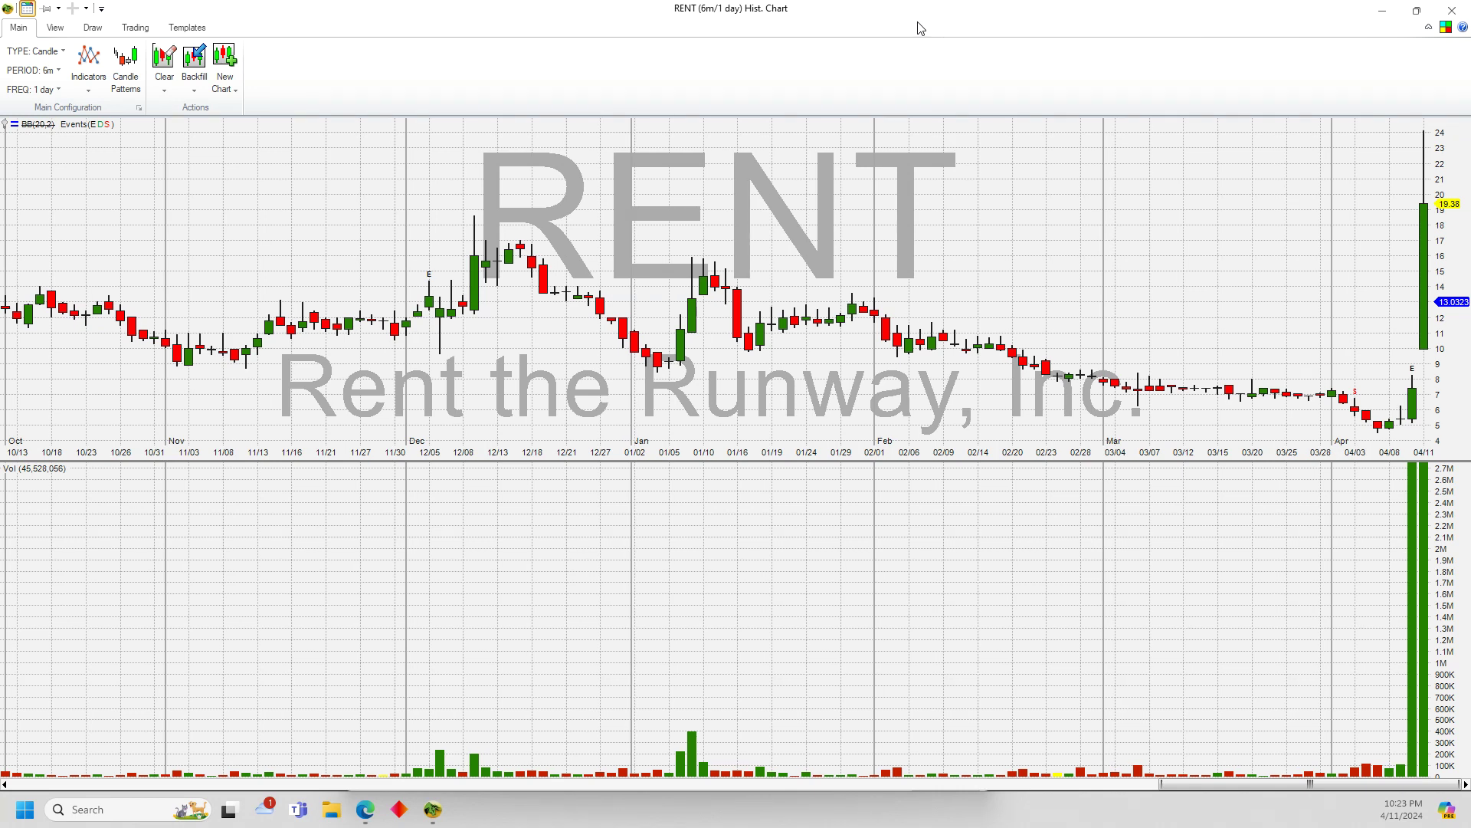
pyautogui.click(1417, 13)
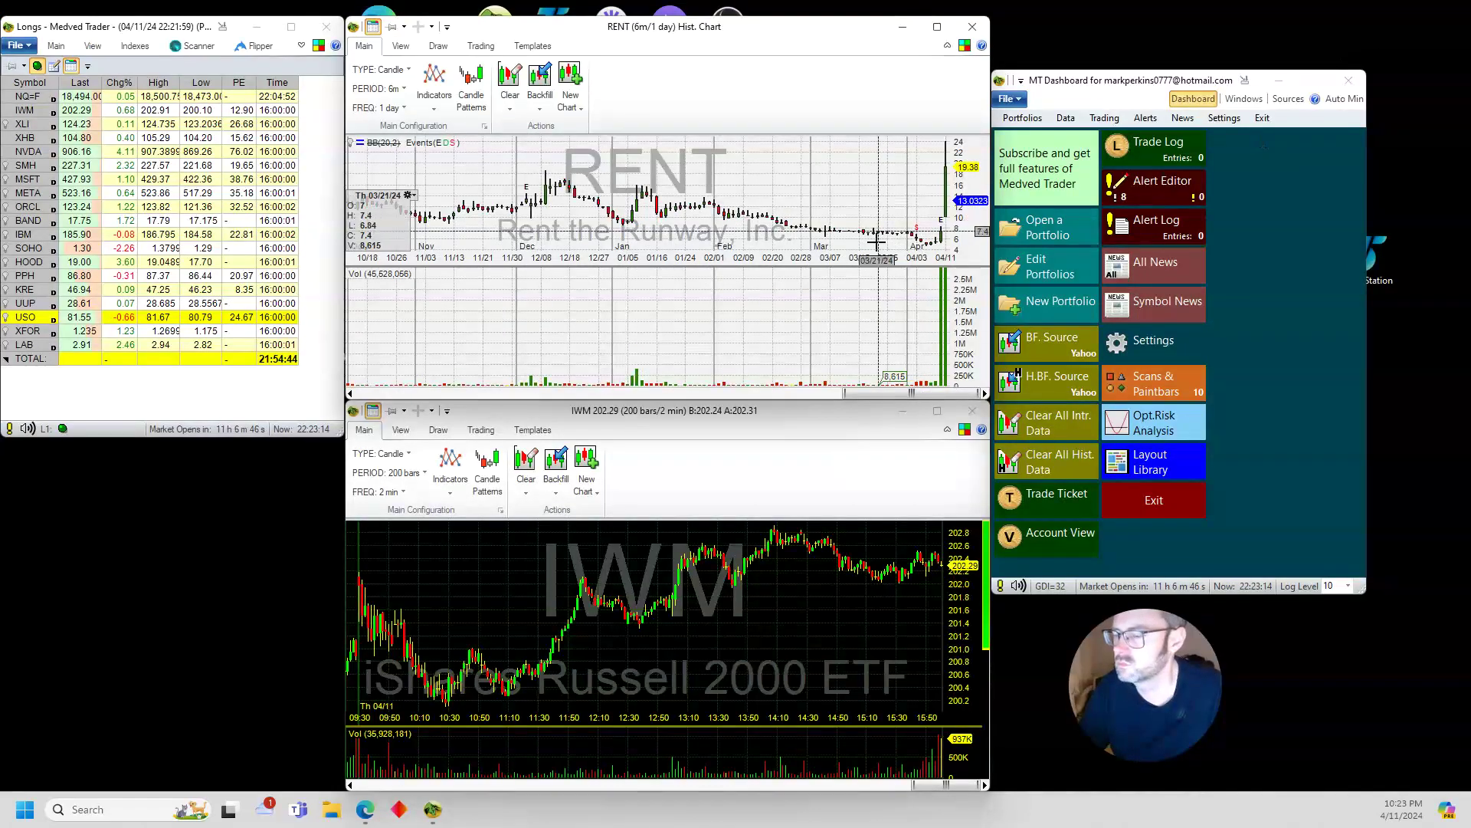